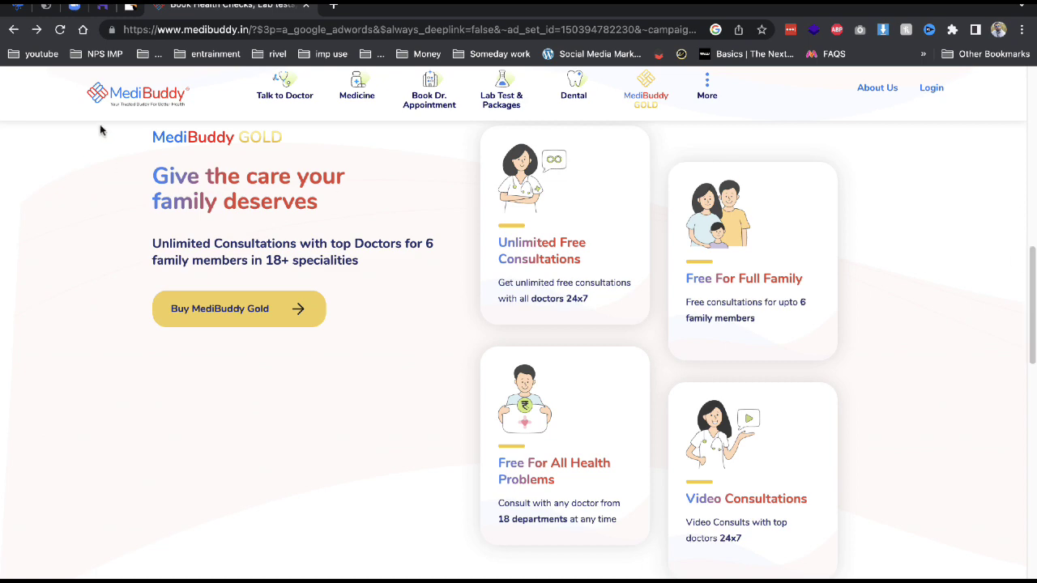
Close the MediBuddy tab and highlight the Doxe product title on CodeCanyon.
left_click(306, 5)
scroll(224, 283, "up", 15)
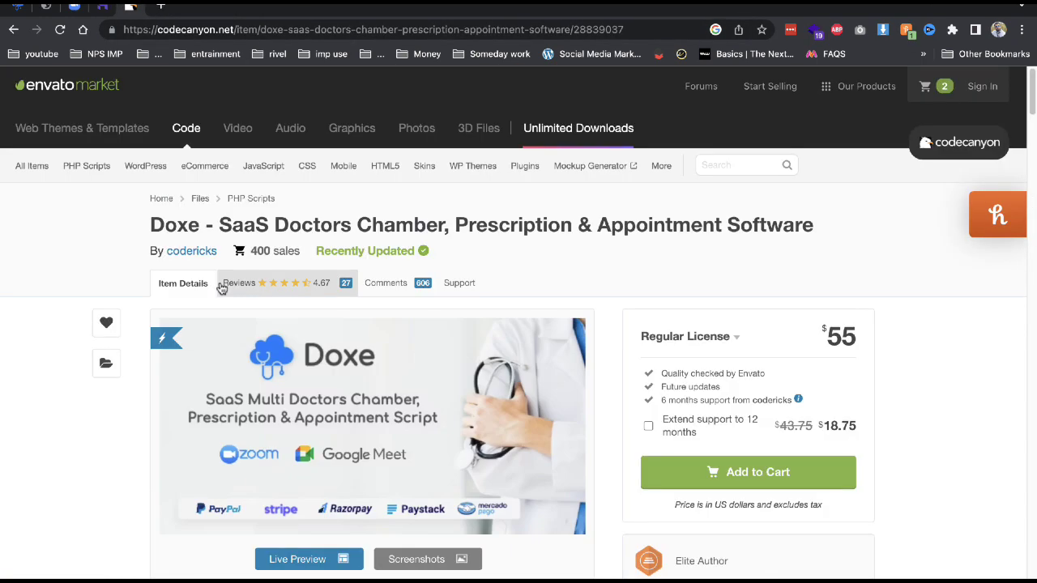
left_click_drag(320, 226, 806, 221)
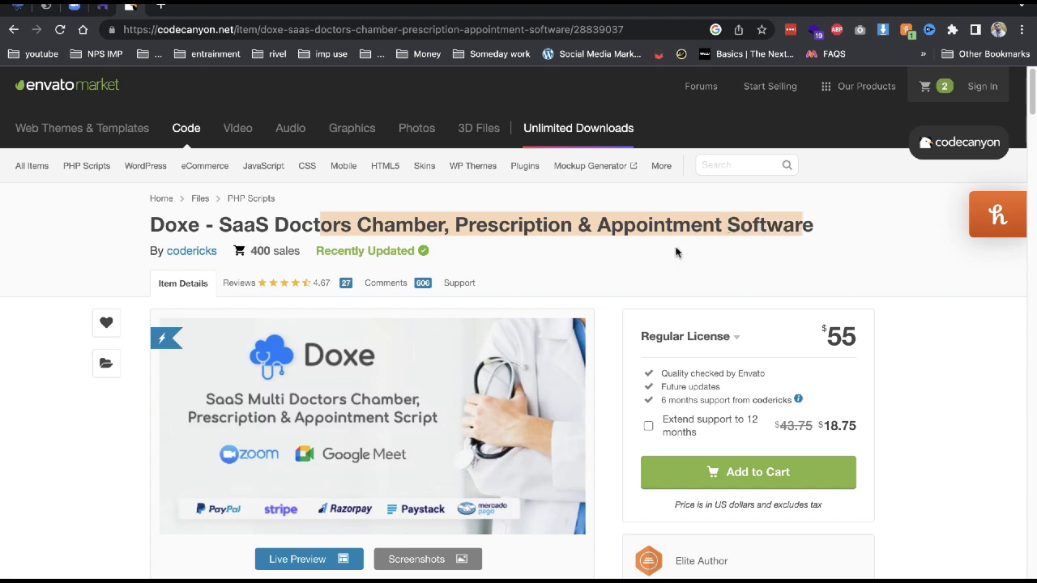
Scroll through the Doxe feature sections down to the Regular License terms.
scroll(676, 253, "down", 3)
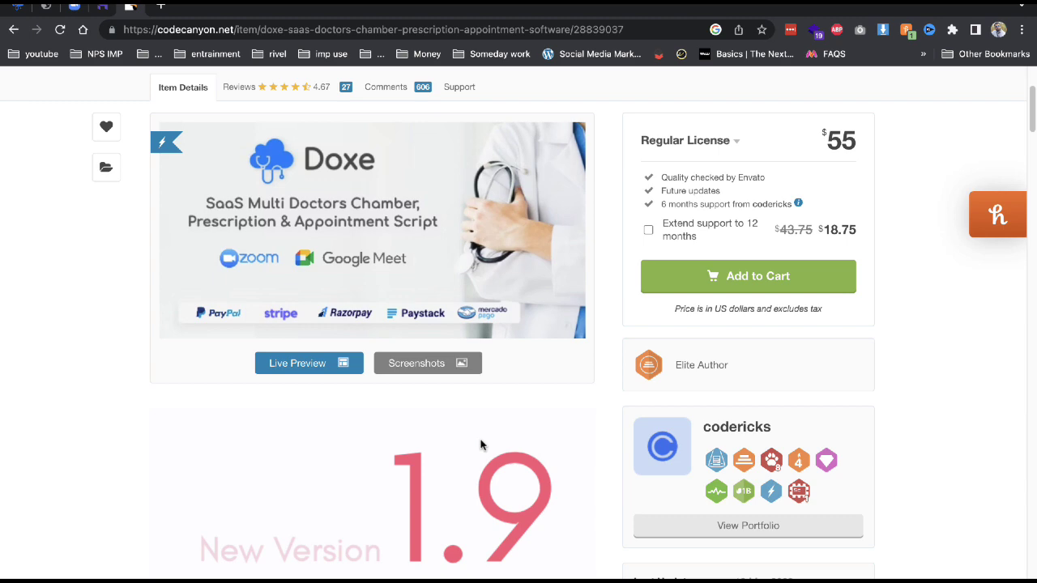
scroll(481, 444, "down", 10)
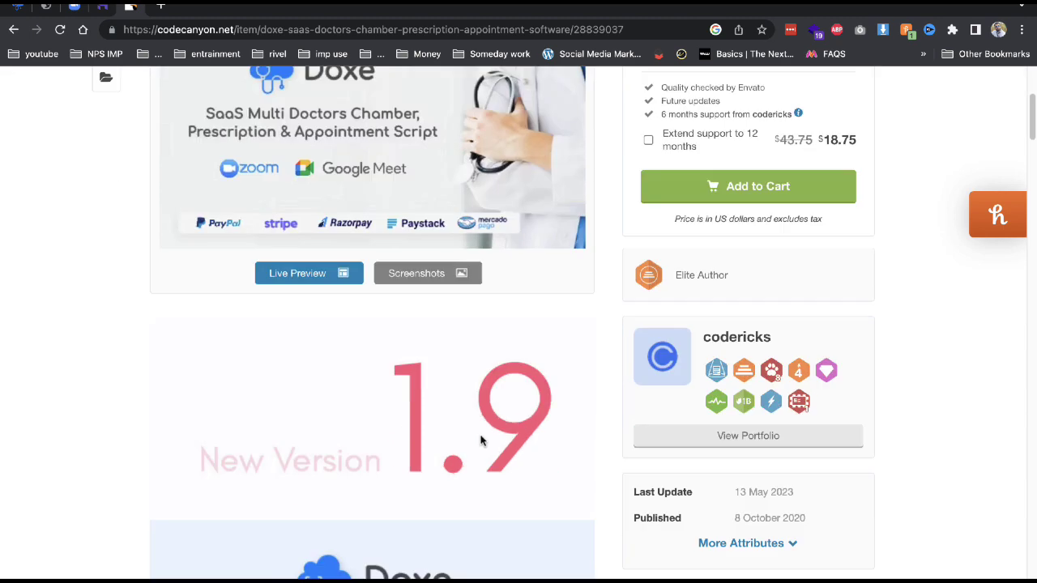
scroll(481, 441, "down", 15)
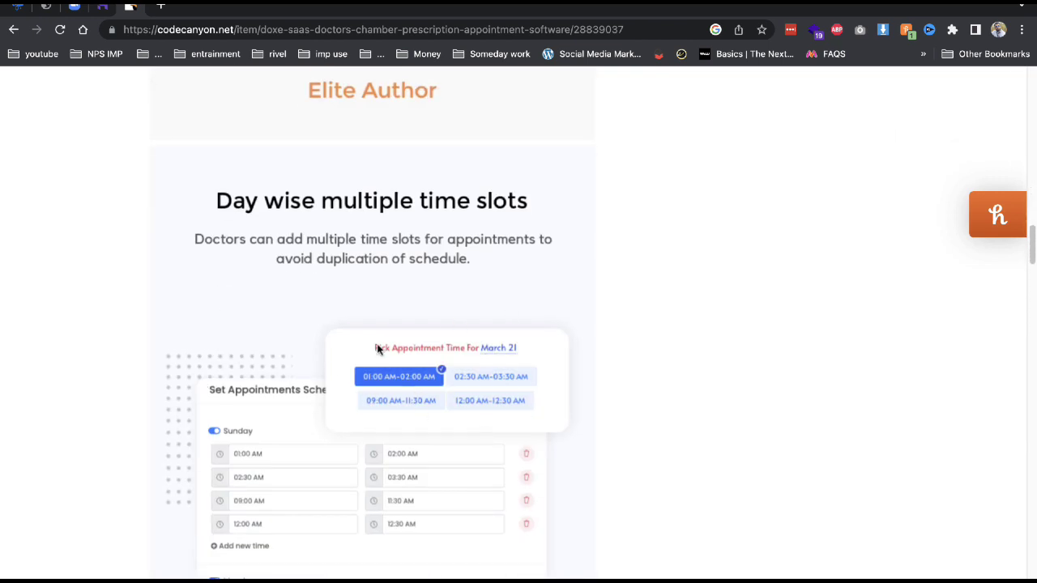
scroll(378, 350, "down", 5)
scroll(426, 308, "down", 6)
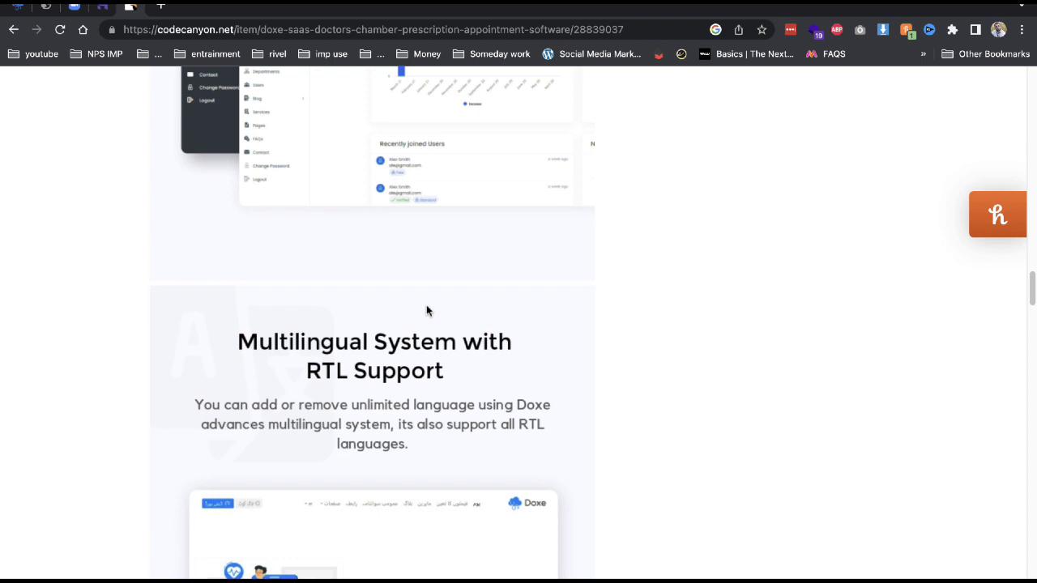
scroll(427, 311, "down", 5)
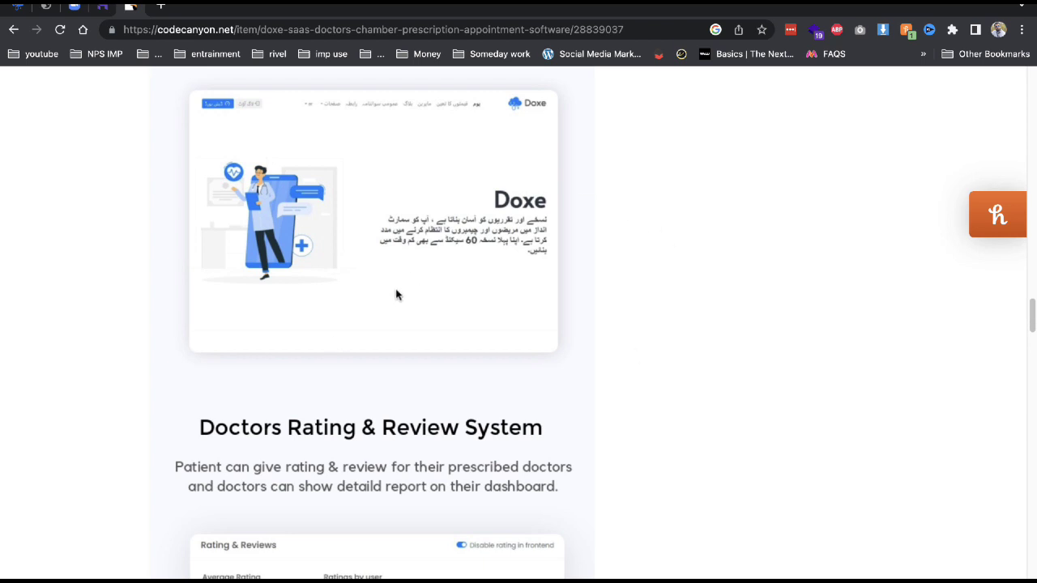
scroll(396, 295, "down", 4)
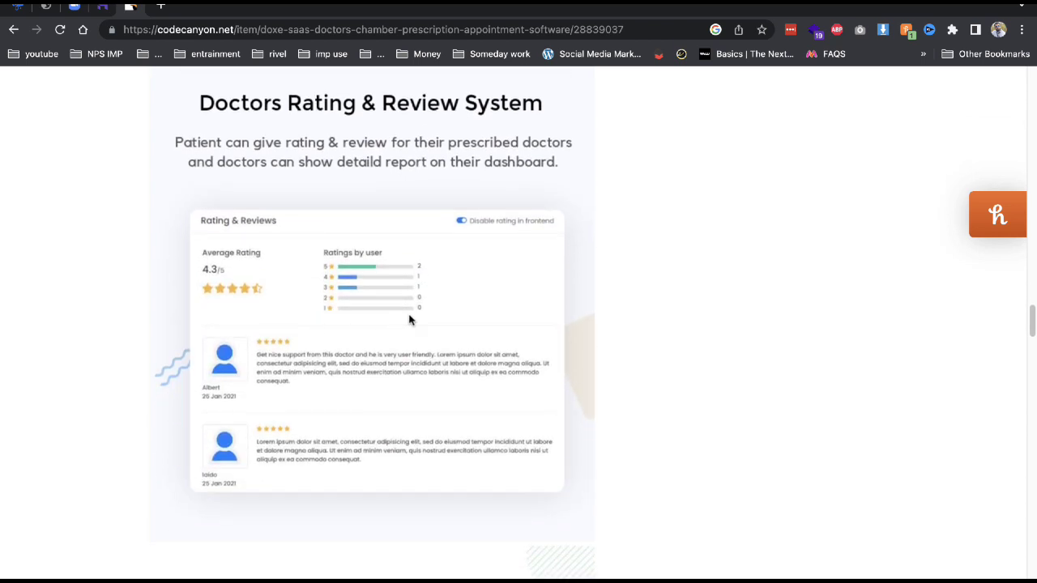
scroll(276, 378, "down", 3)
scroll(230, 429, "down", 2)
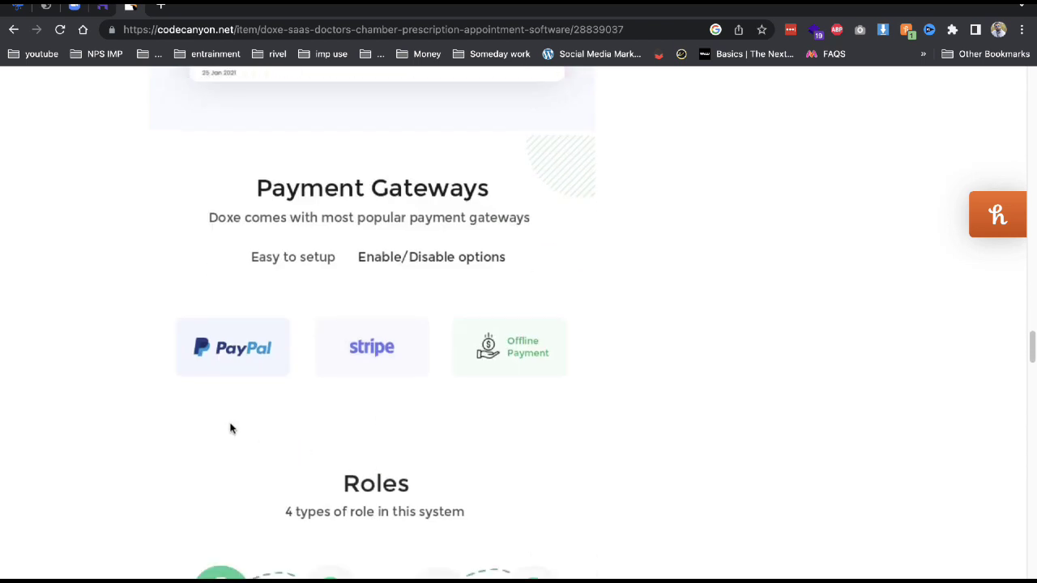
scroll(569, 488, "down", 2)
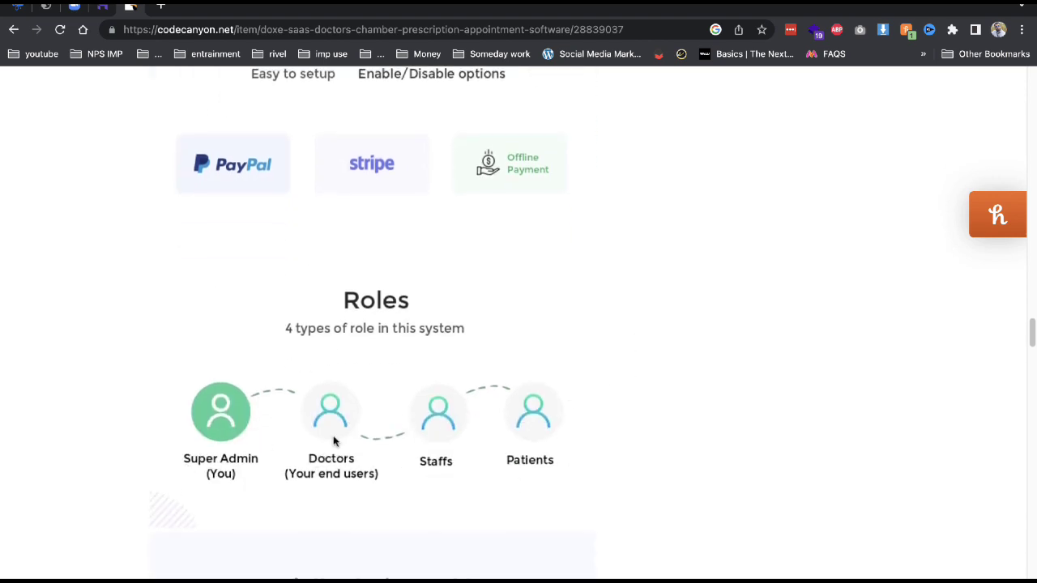
scroll(549, 443, "down", 5)
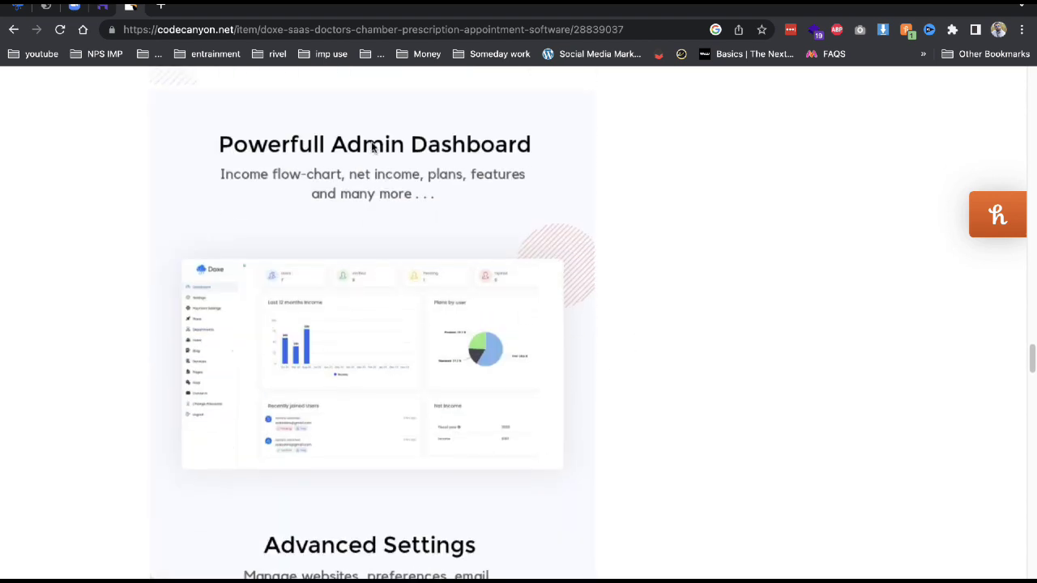
scroll(372, 252, "down", 5)
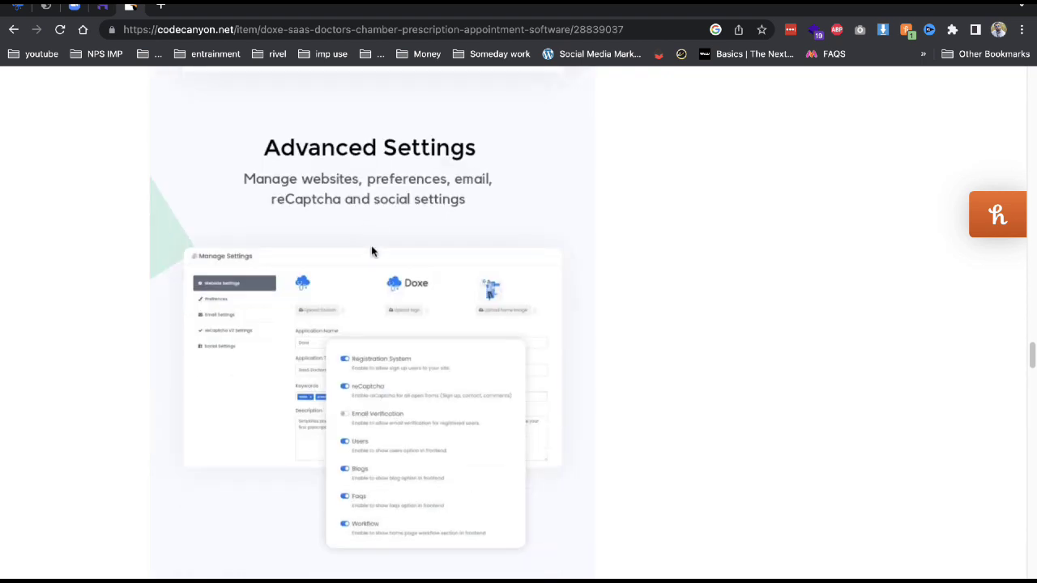
scroll(422, 259, "down", 5)
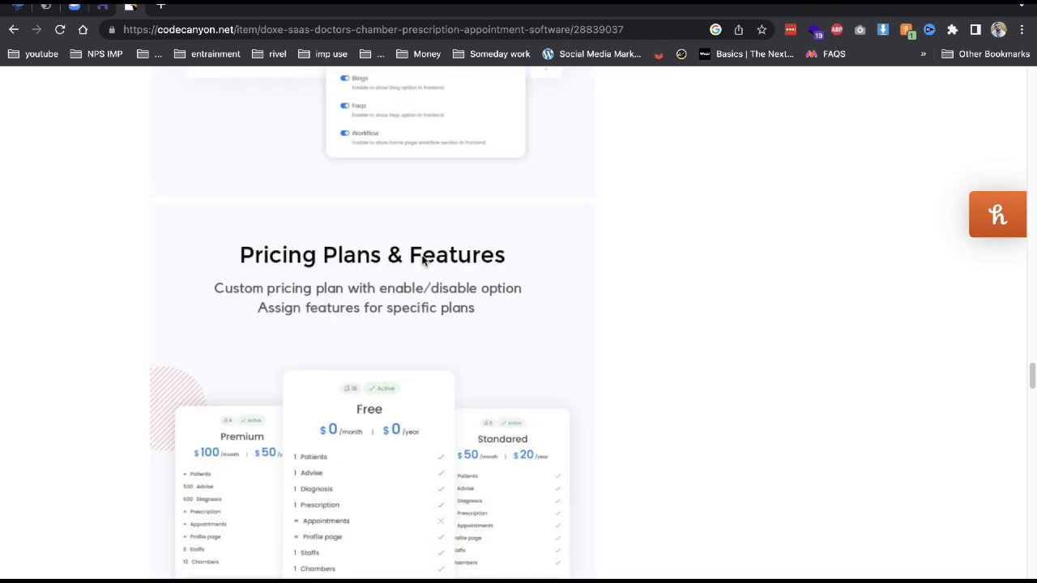
scroll(423, 259, "down", 5)
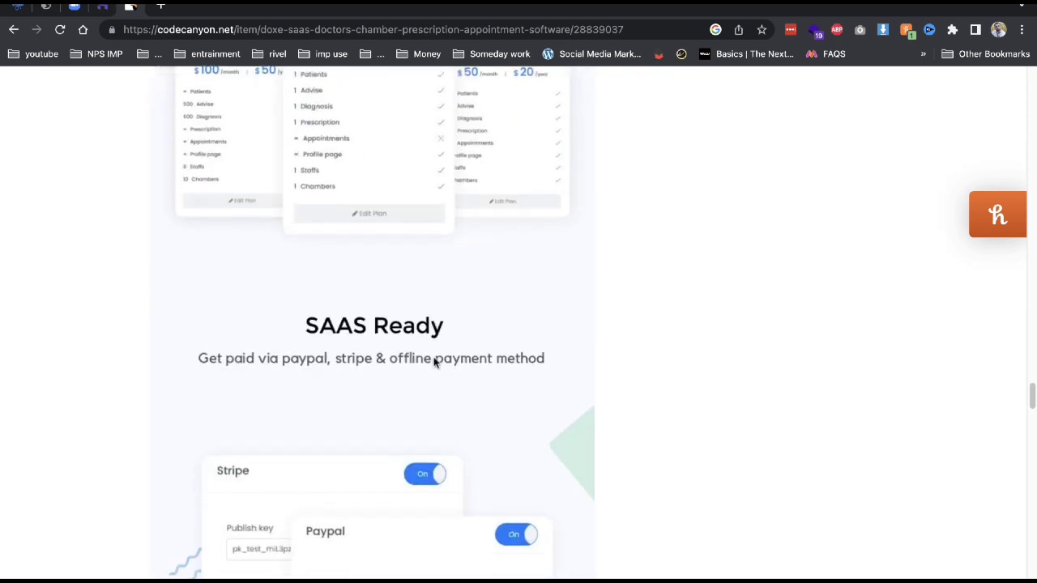
scroll(437, 357, "down", 3)
scroll(518, 271, "down", 6)
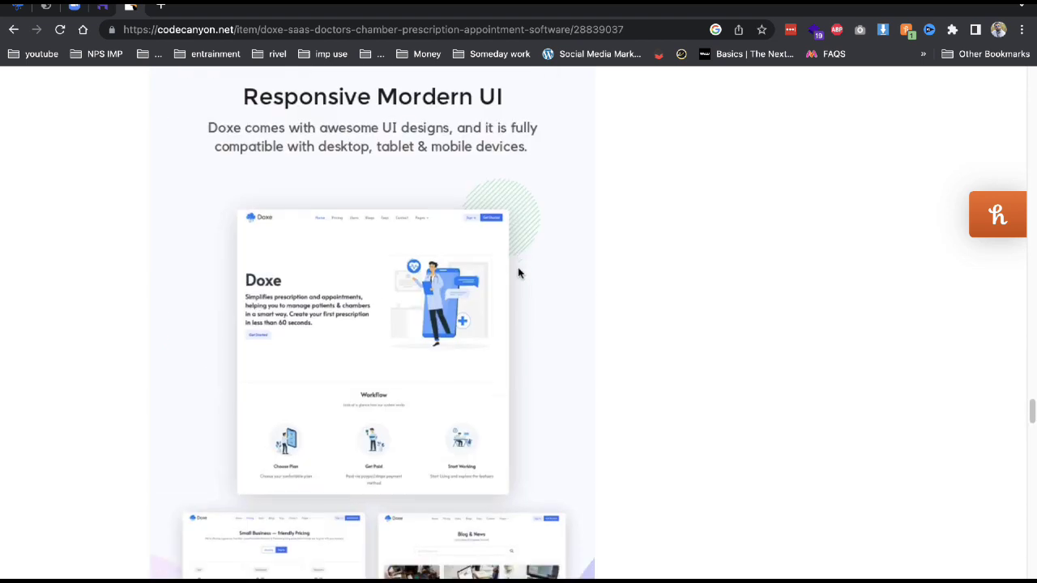
scroll(519, 273, "down", 2)
scroll(519, 273, "down", 10)
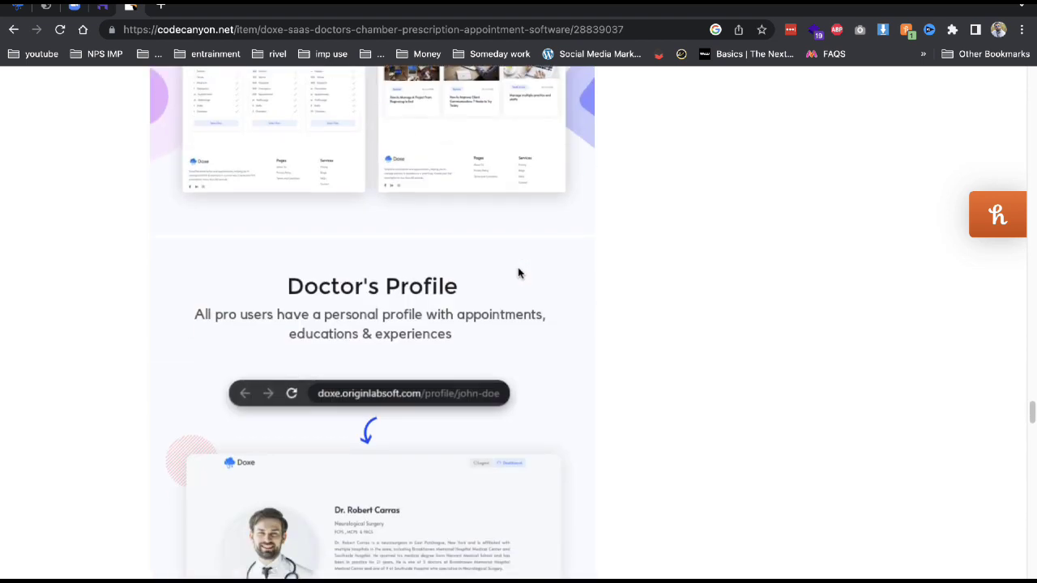
scroll(519, 273, "down", 5)
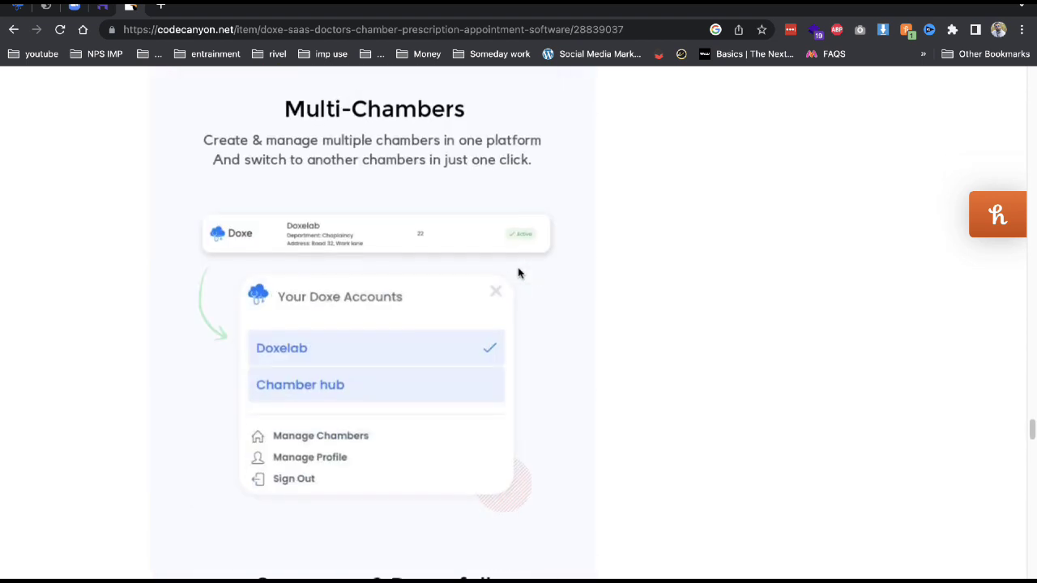
scroll(519, 273, "down", 8)
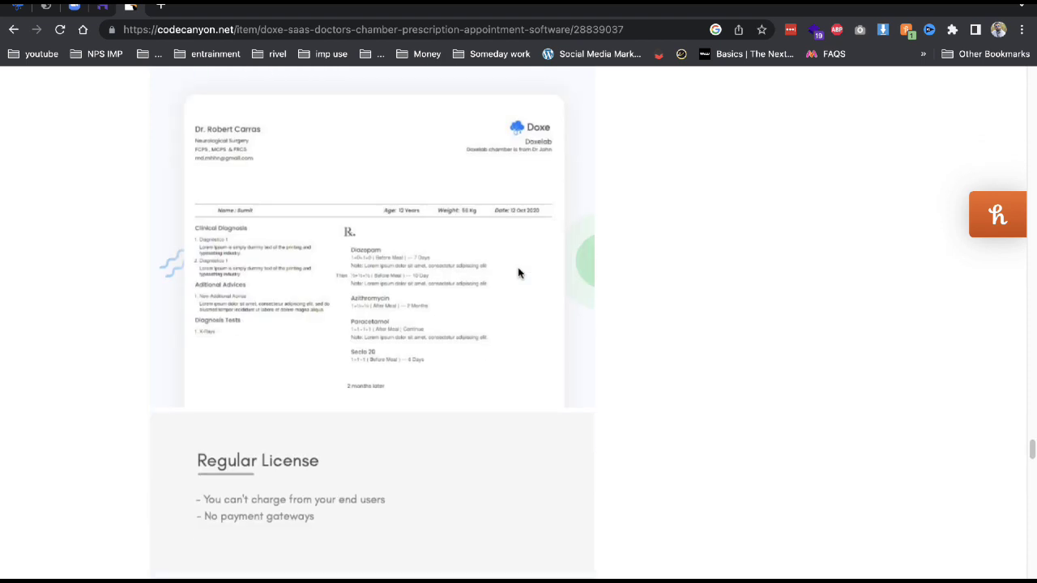
In hPanel, open careerpavers.com's files and enter the public_html/demo2 folder.
left_click(104, 6)
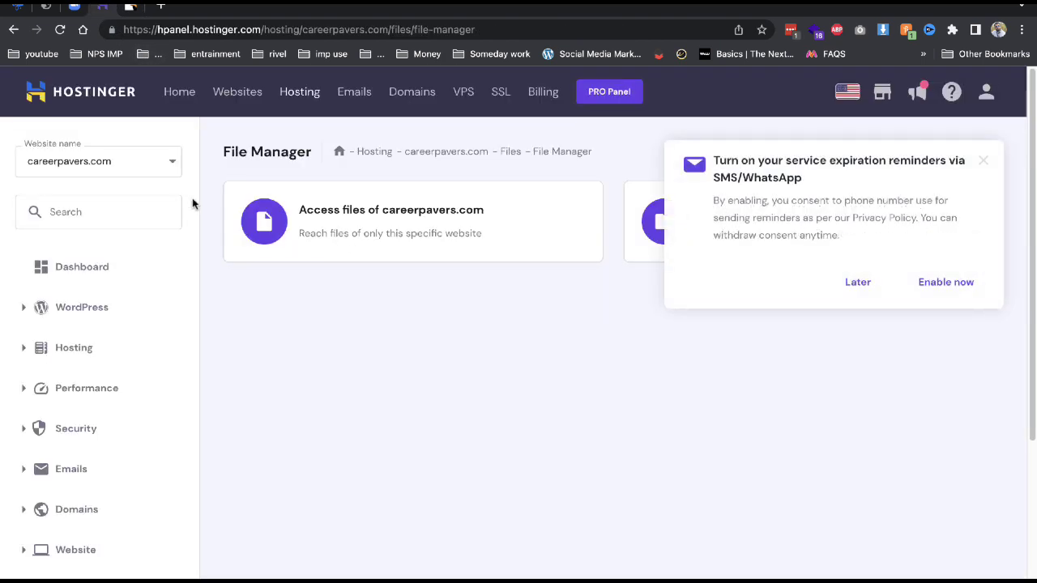
left_click(372, 234)
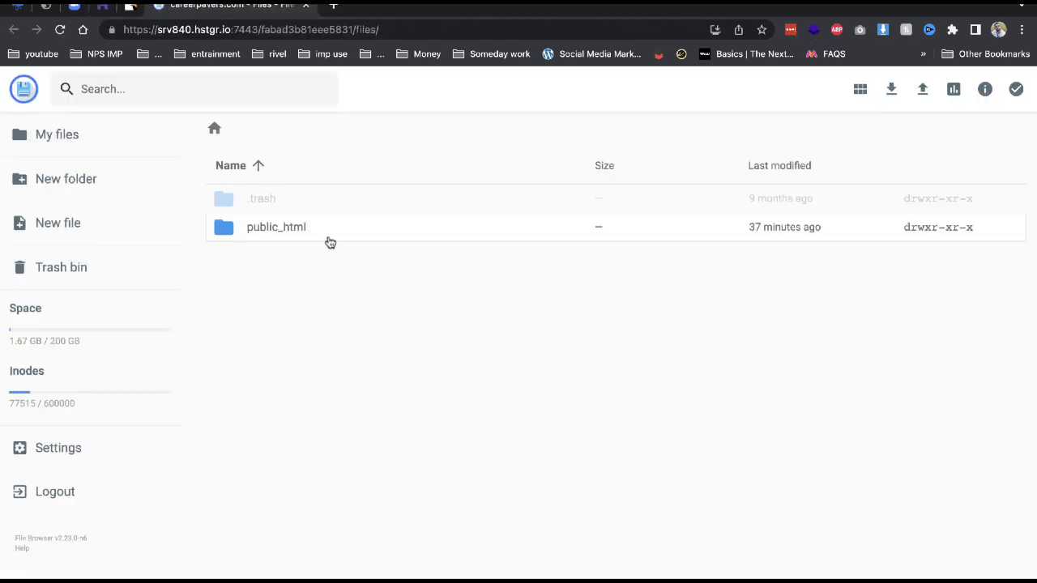
double_click(330, 242)
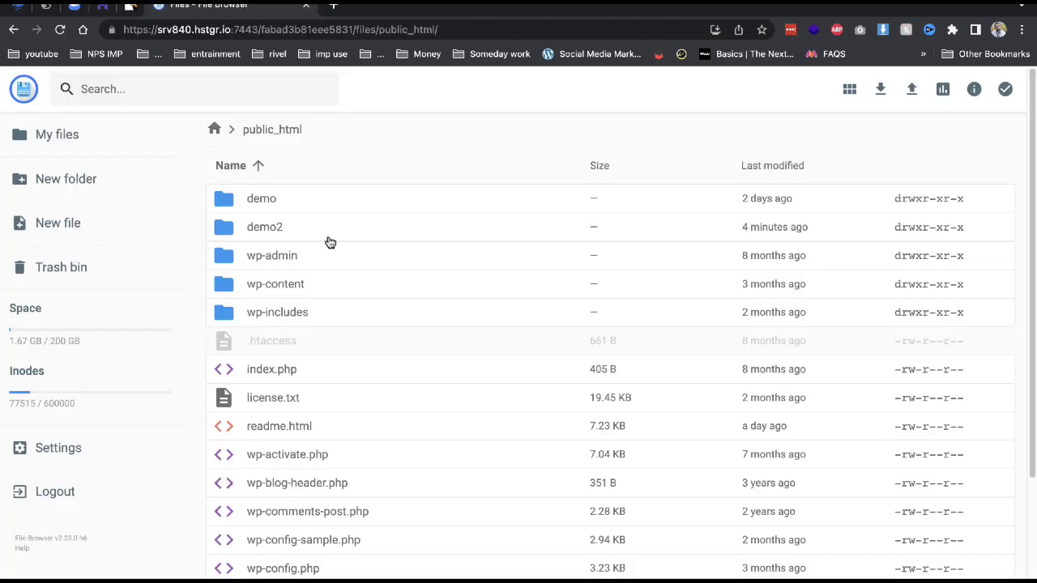
double_click(276, 237)
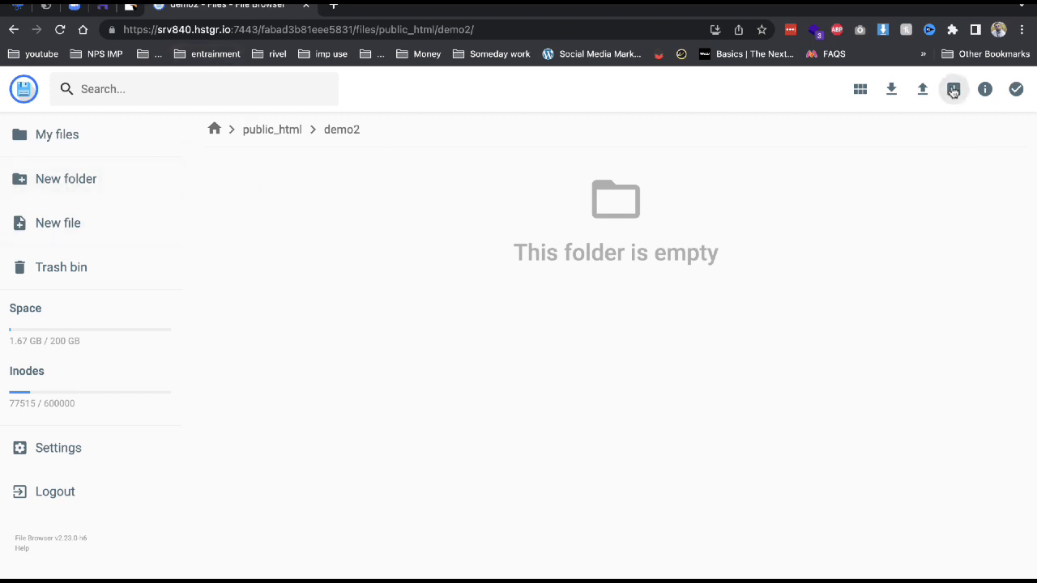
Upload Archive.zip from the Desktop as a single file into public_html/demo2.
left_click(924, 90)
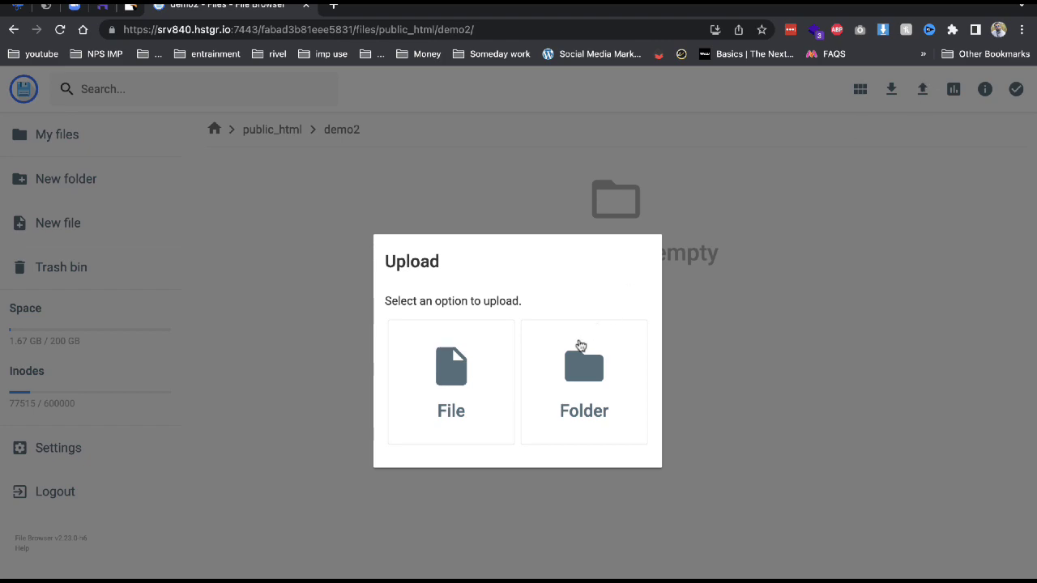
left_click(410, 412)
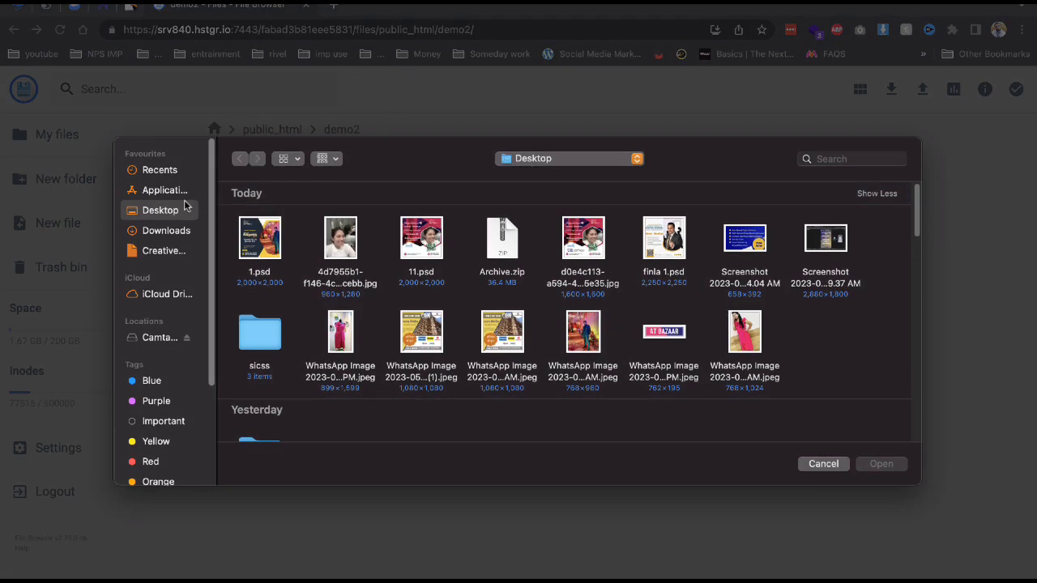
double_click(489, 240)
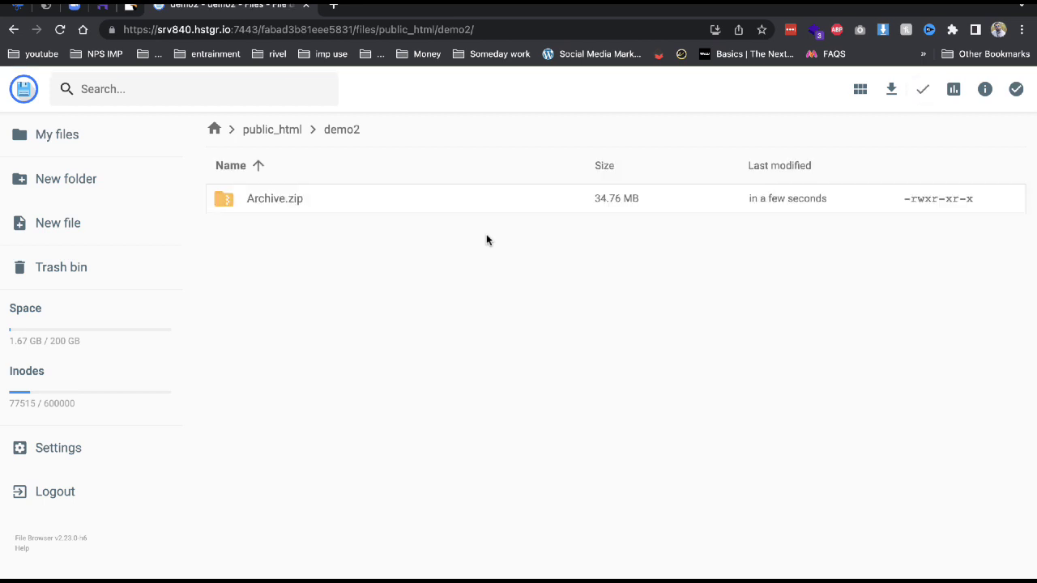
left_click(489, 212)
Extract Archive.zip into a folder named demo2.
right_click(489, 210)
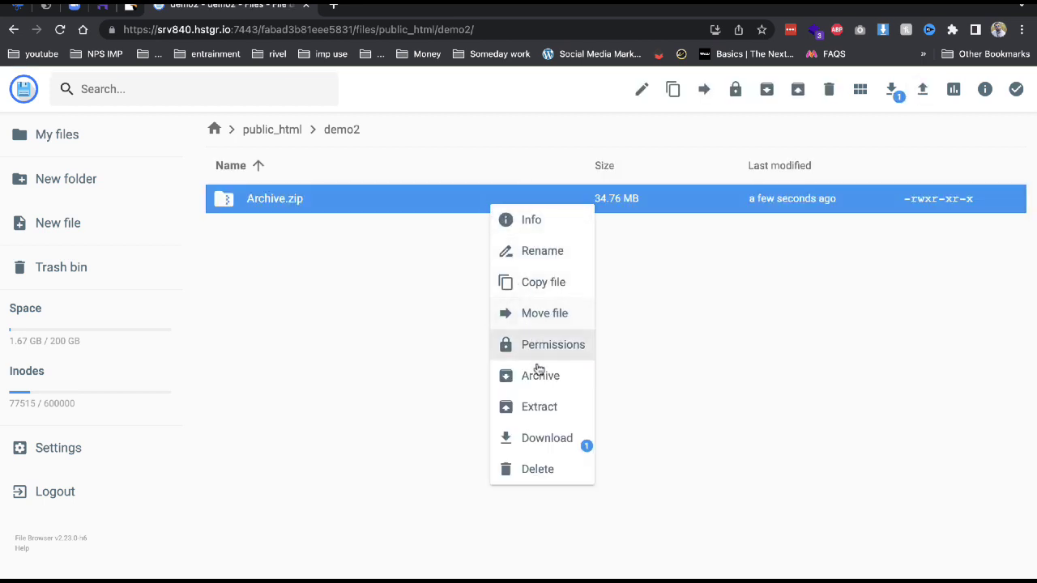
left_click(543, 408)
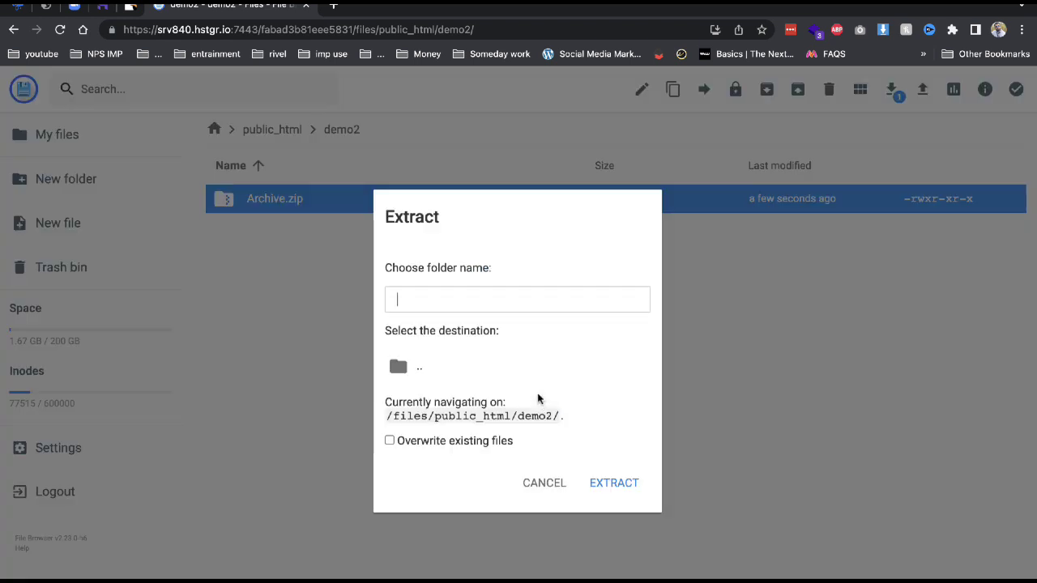
type("dmeo")
key("BackSpace")
key("BackSpace")
key("BackSpace")
type("emo2")
key("Return")
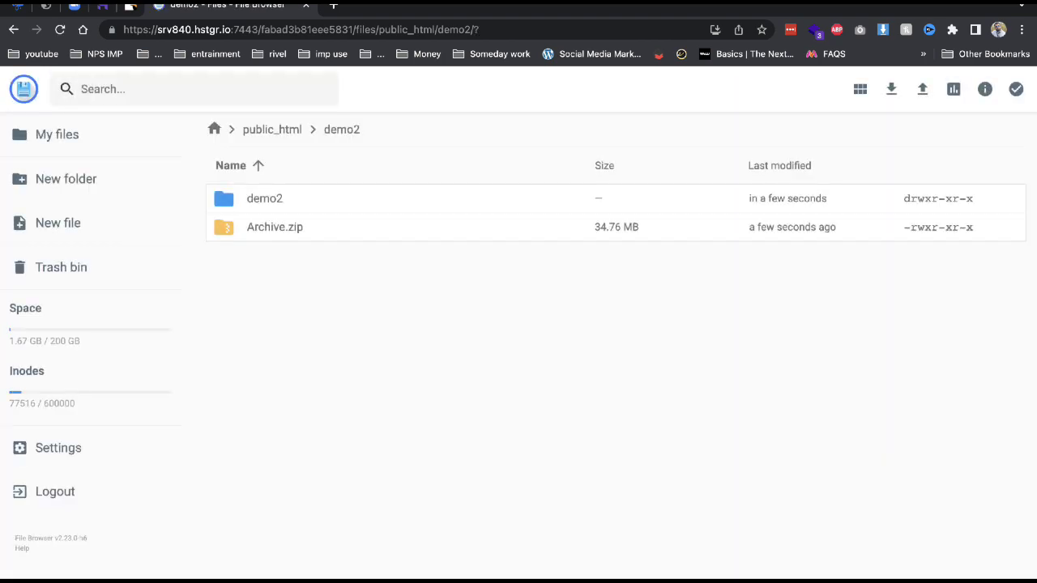
Move all extracted items from the nested demo2 folder up one level into public_html/demo2.
double_click(529, 215)
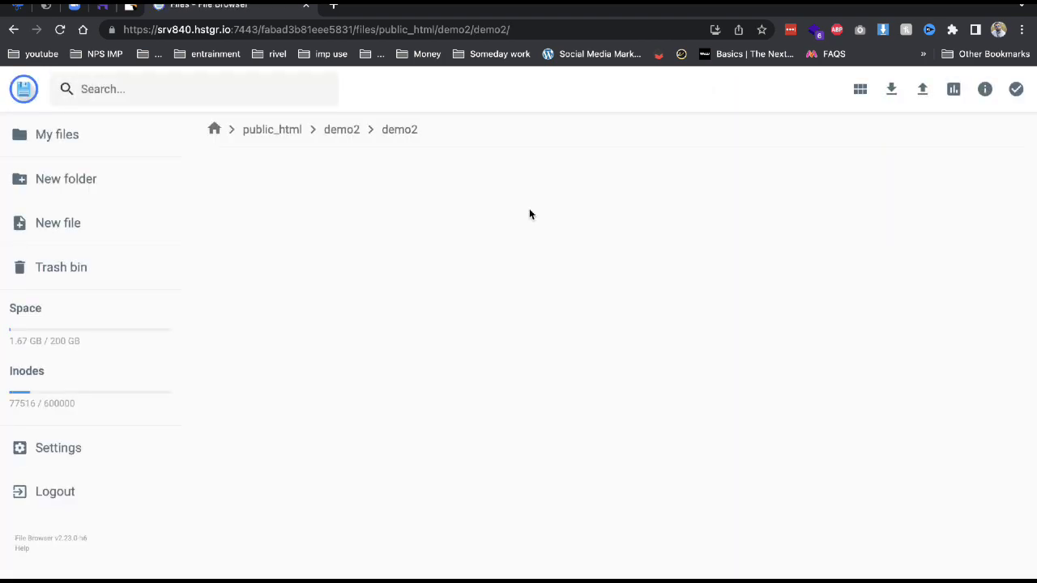
key("ctrl+a")
left_click(766, 89)
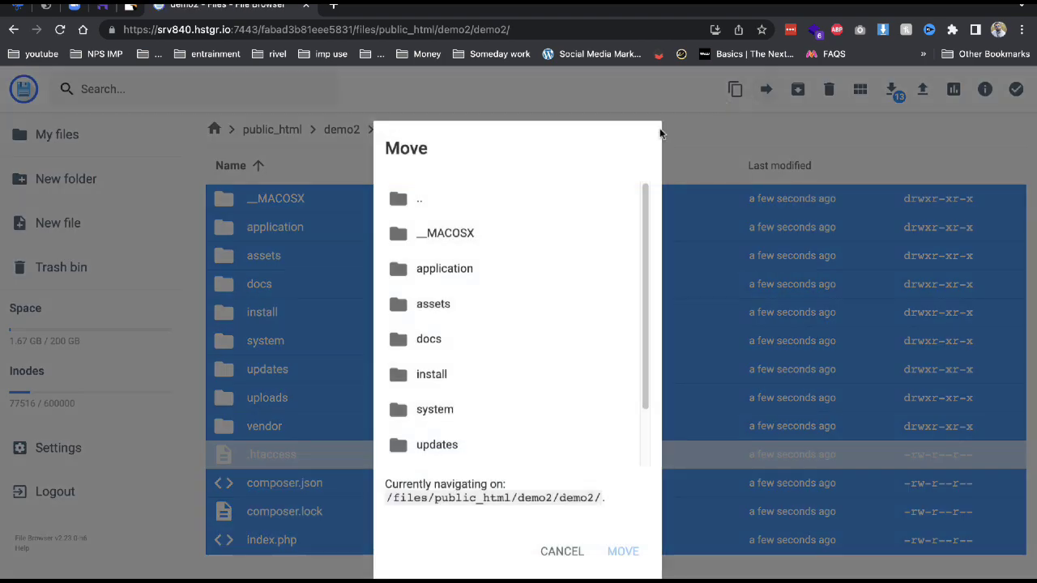
left_click(527, 203)
left_click(622, 552)
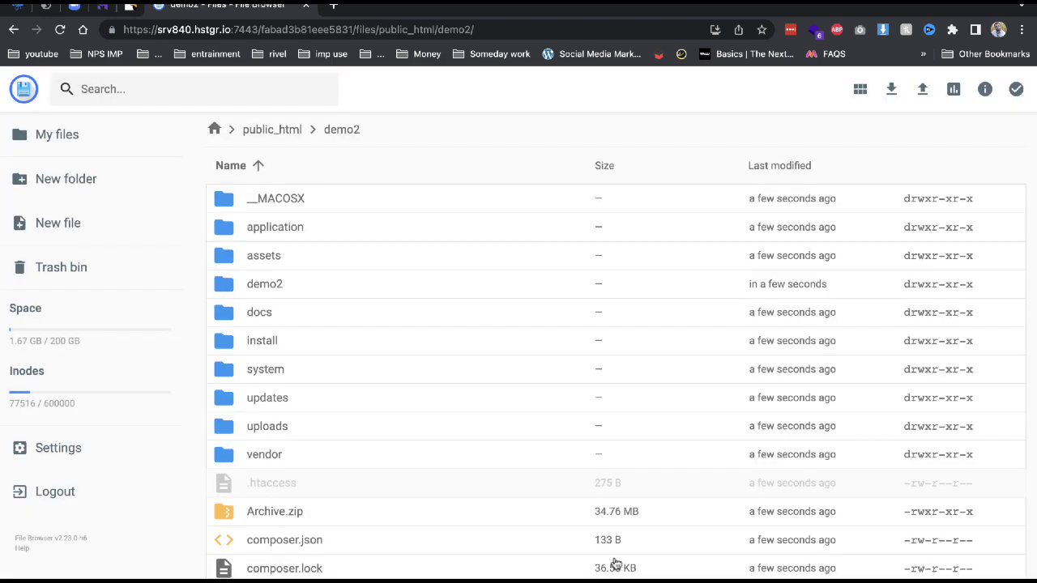
left_click(342, 5)
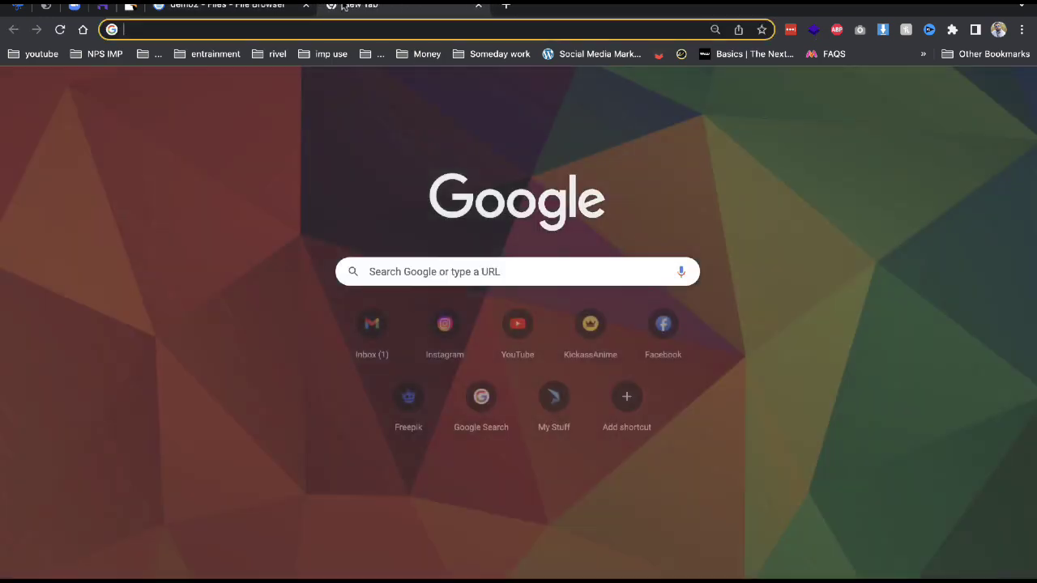
Load demo2.careerpavers.com, then go to its /install address for the Doxe installer.
type("demo")
key("Return")
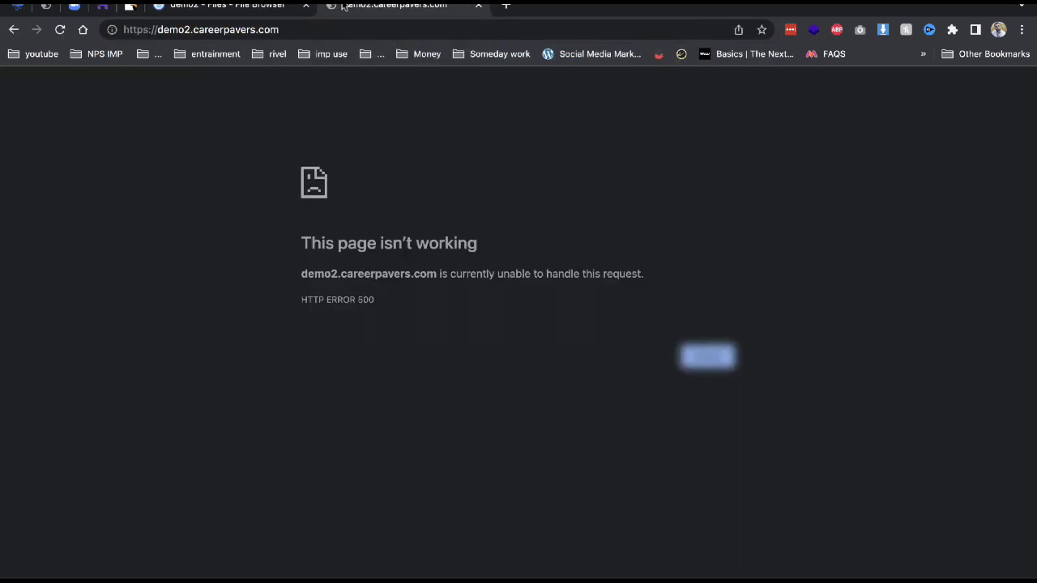
left_click(368, 30)
left_click(368, 30)
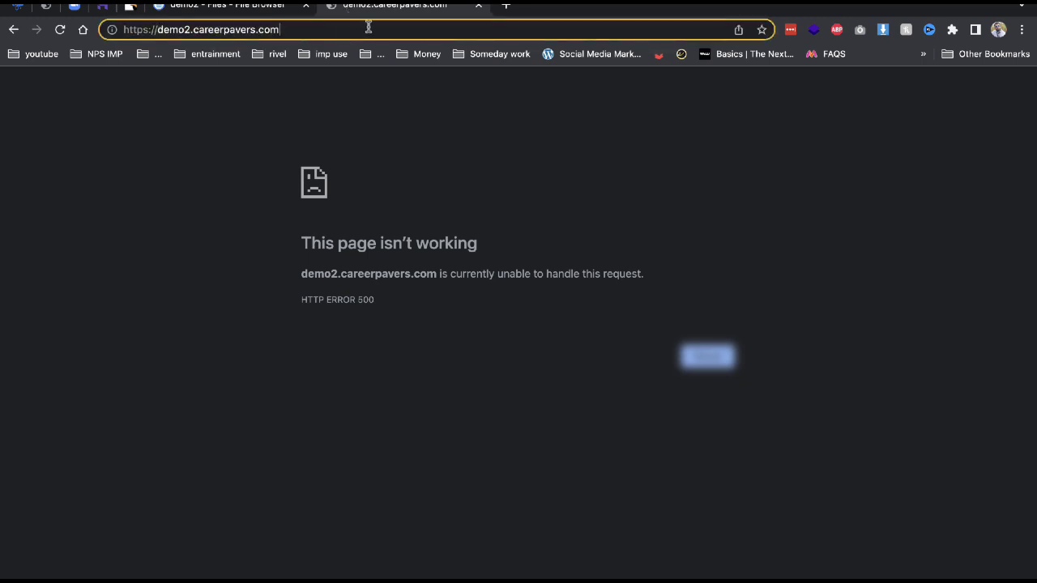
type("/in")
key("Down")
key("Down")
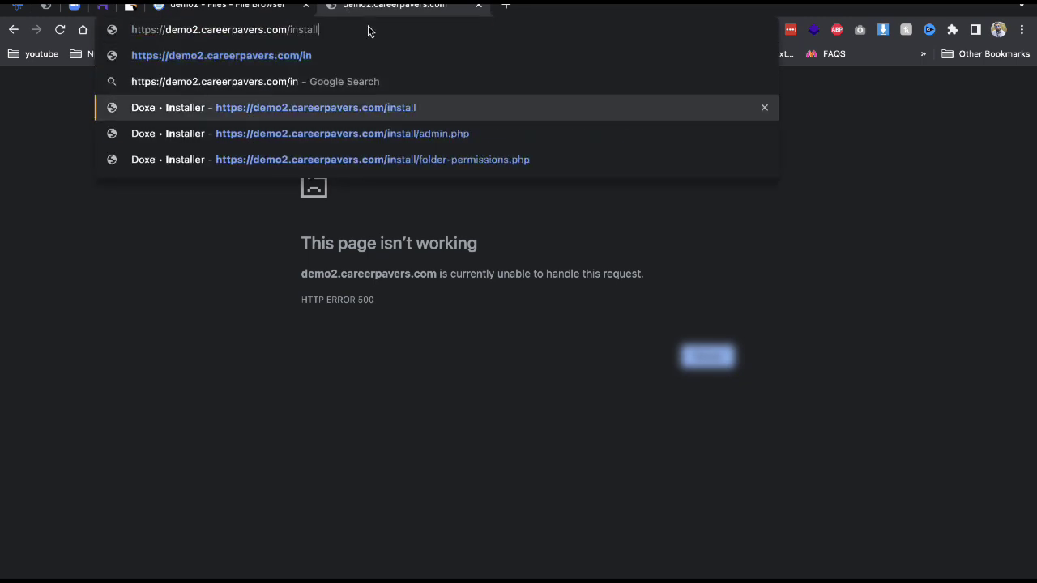
key("Return")
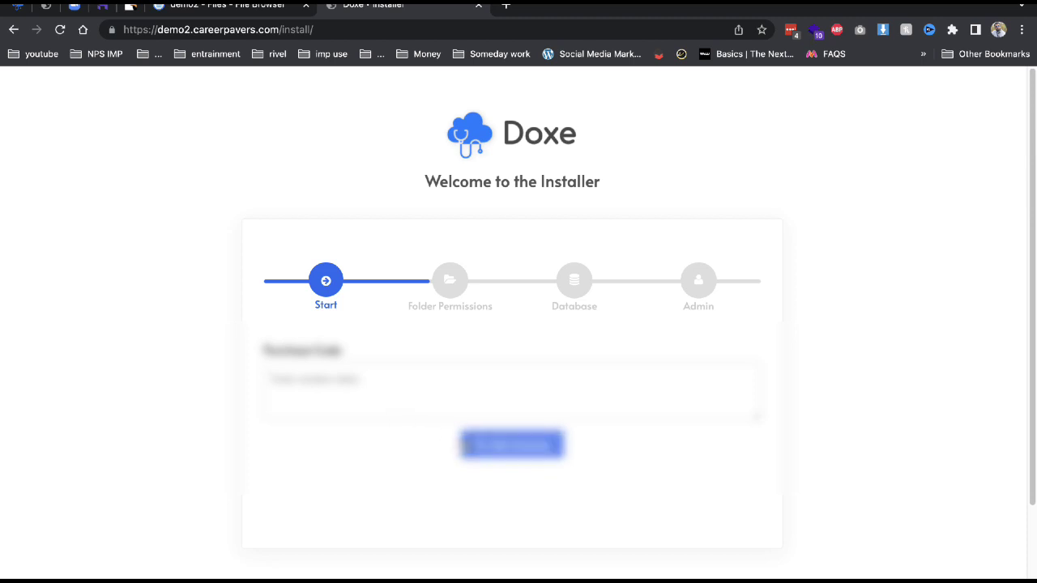
Submit a placeholder purchase code and pass the folder permissions check to reach the Database step.
left_click(465, 446)
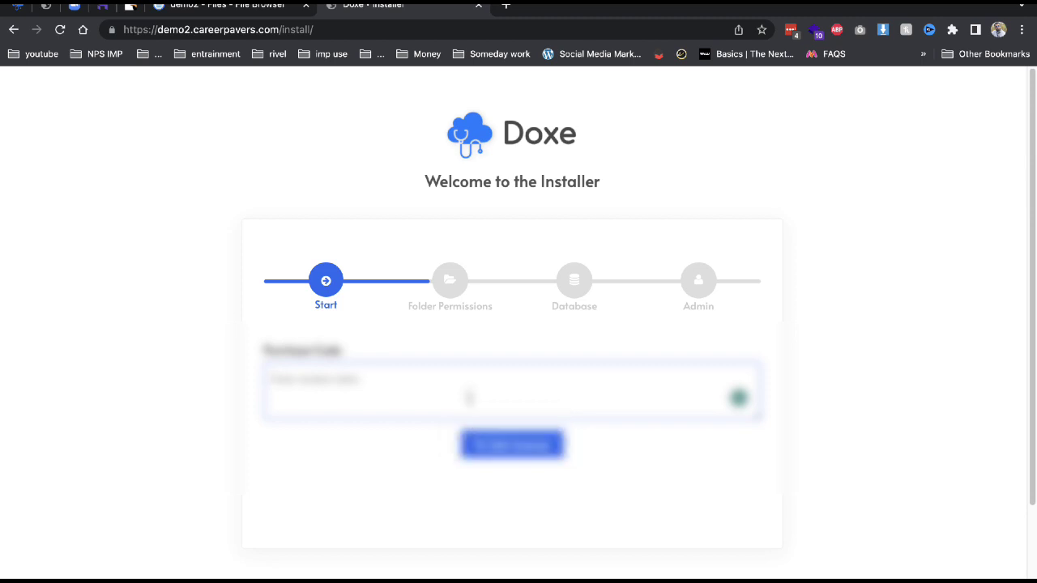
type("asdasdasdasdasdasda")
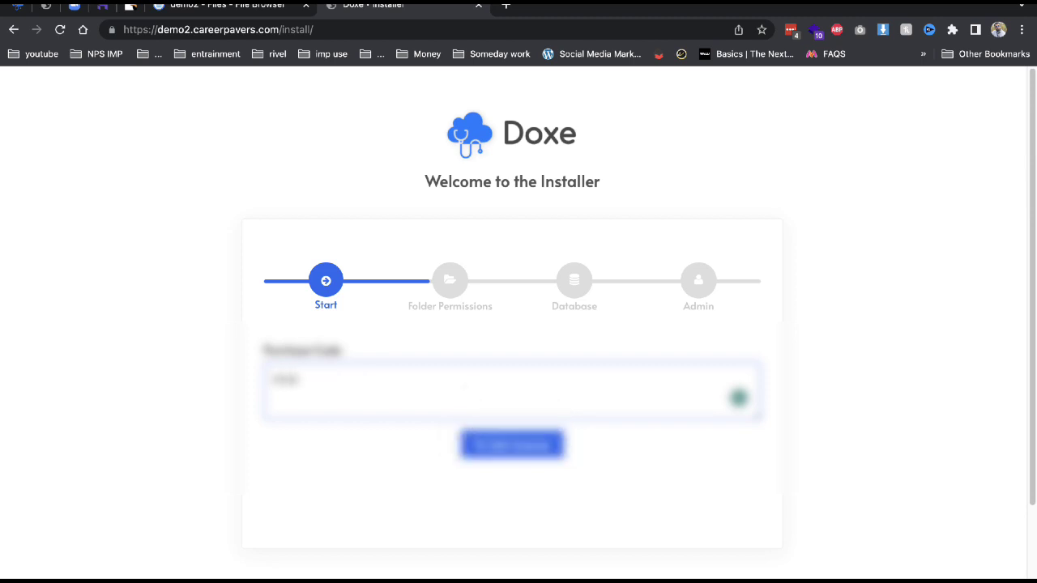
type("sd")
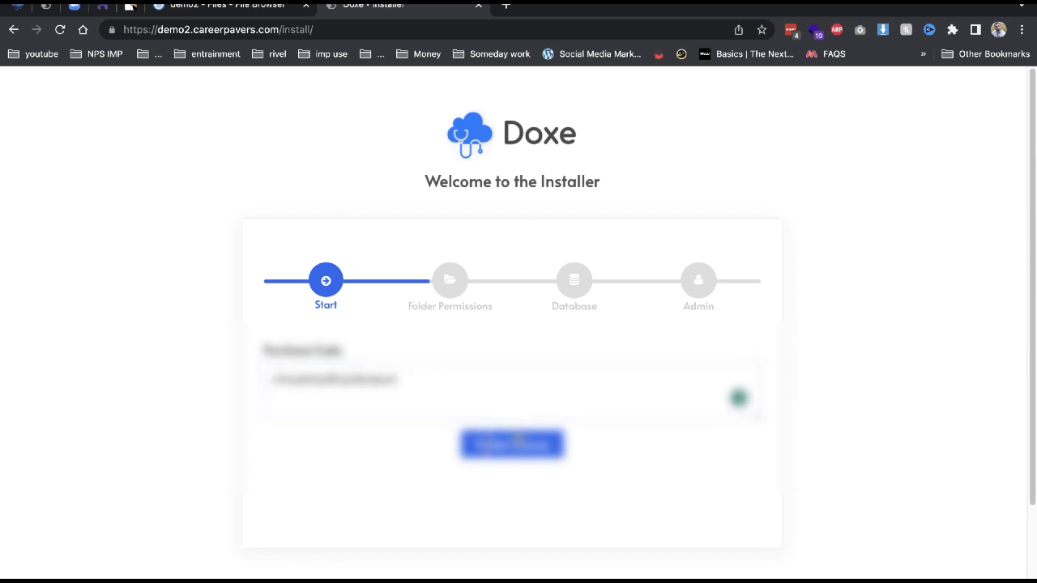
left_click(515, 443)
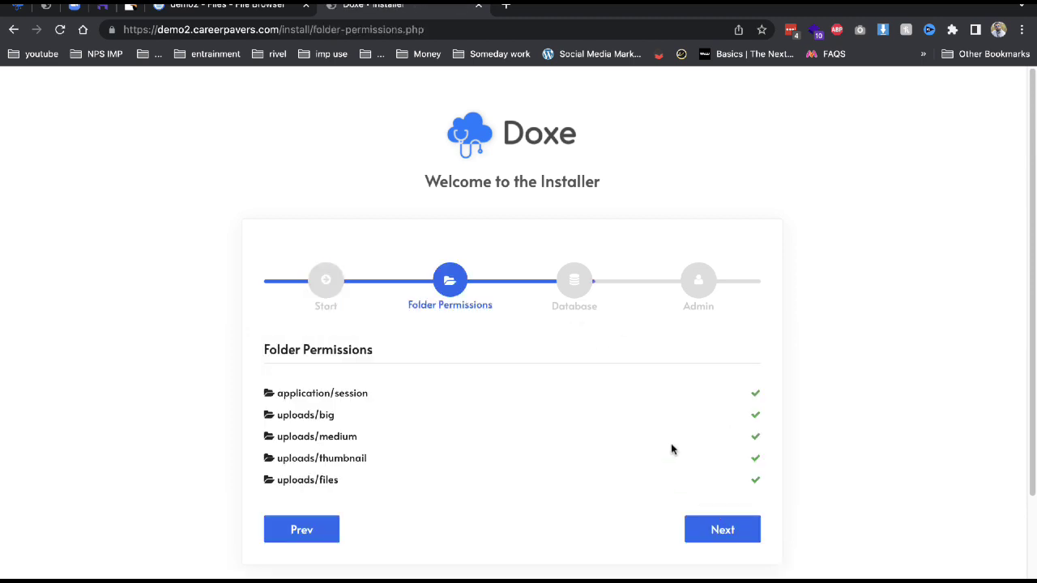
left_click(698, 521)
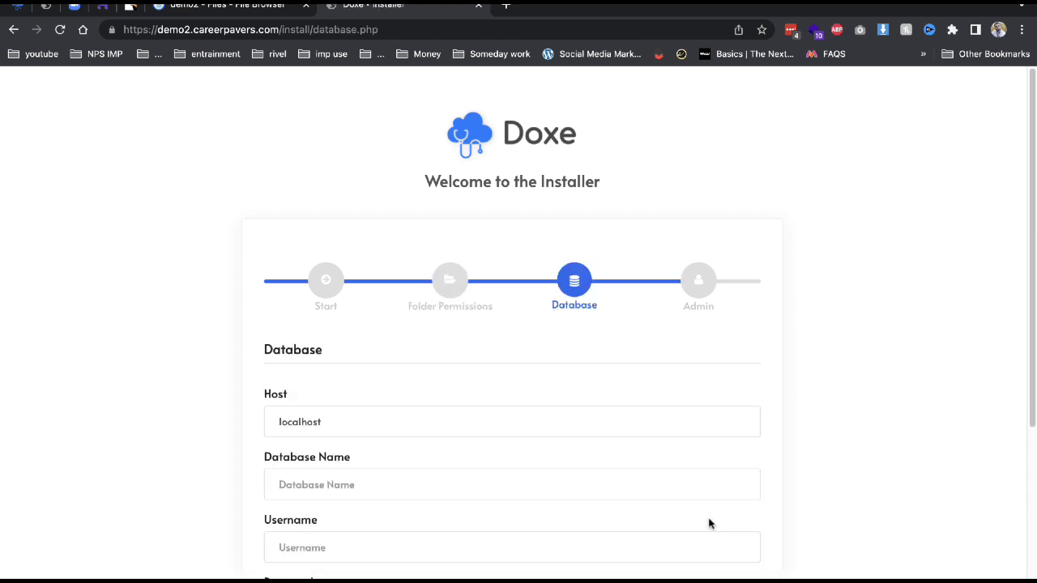
Go to Databases > Management in hPanel and dismiss the expiration reminders popup.
left_click(102, 5)
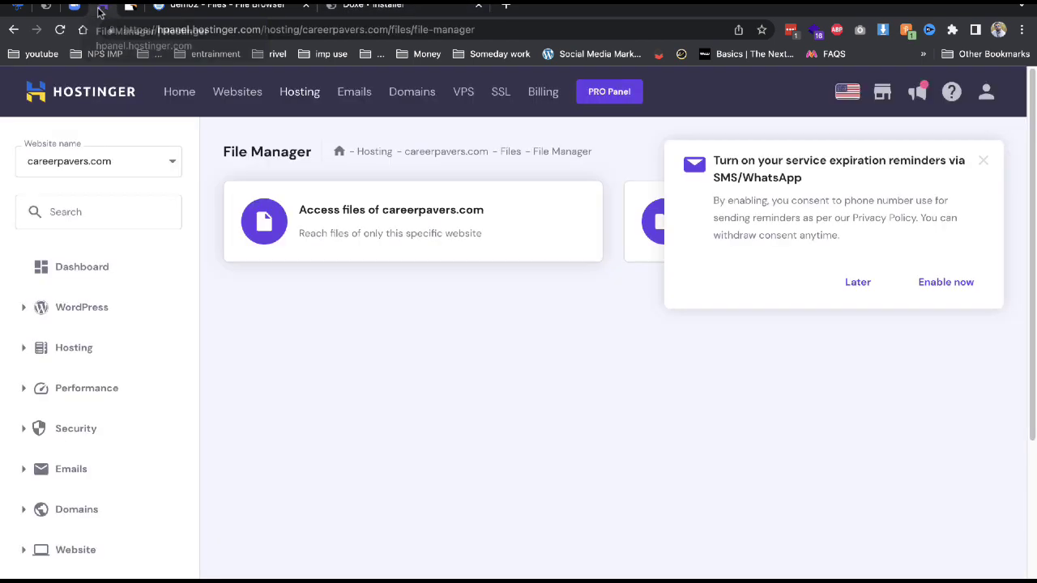
scroll(114, 391, "down", 3)
scroll(155, 456, "down", 1)
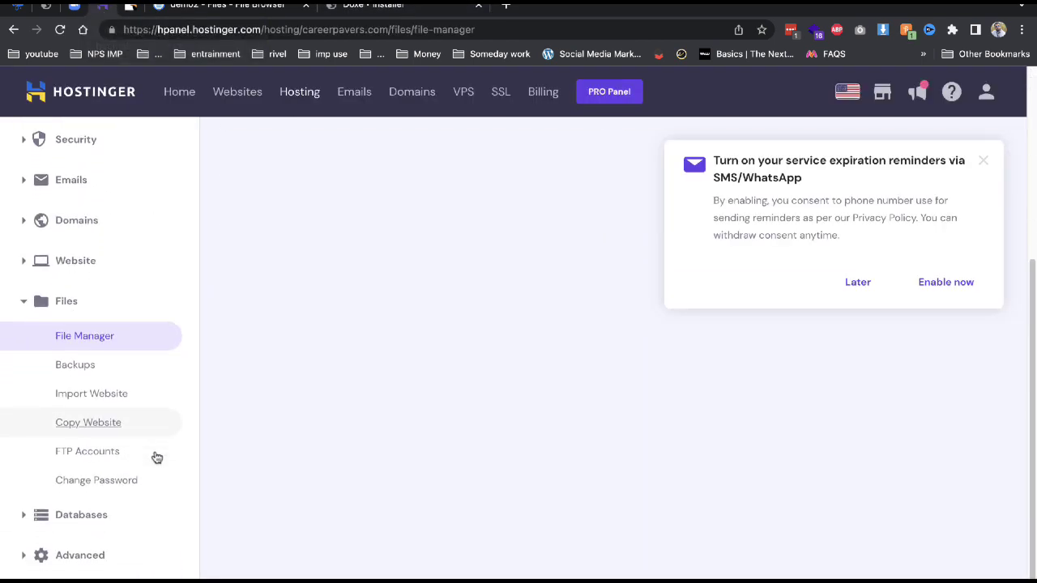
left_click(118, 509)
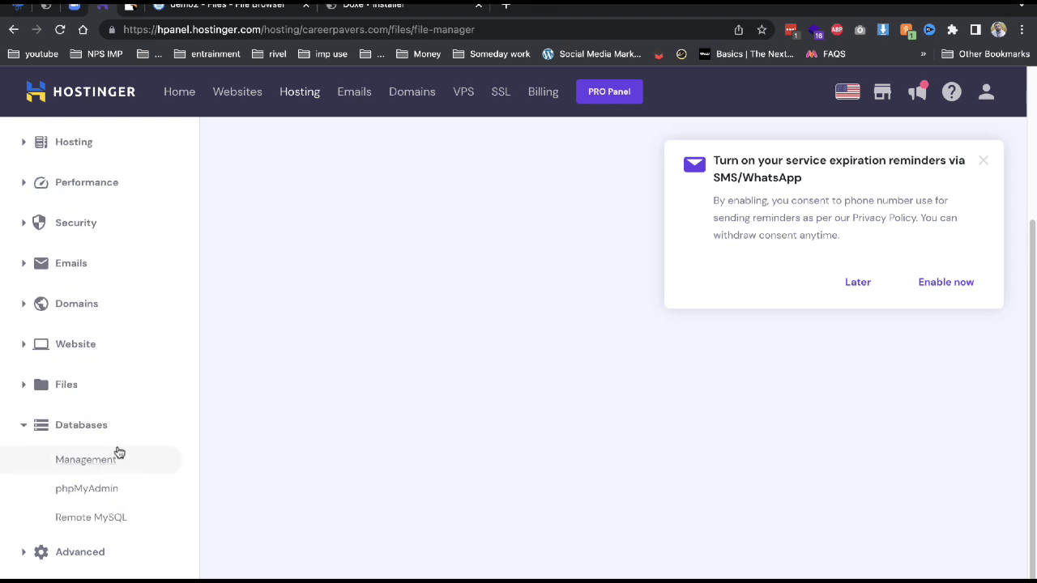
left_click(118, 456)
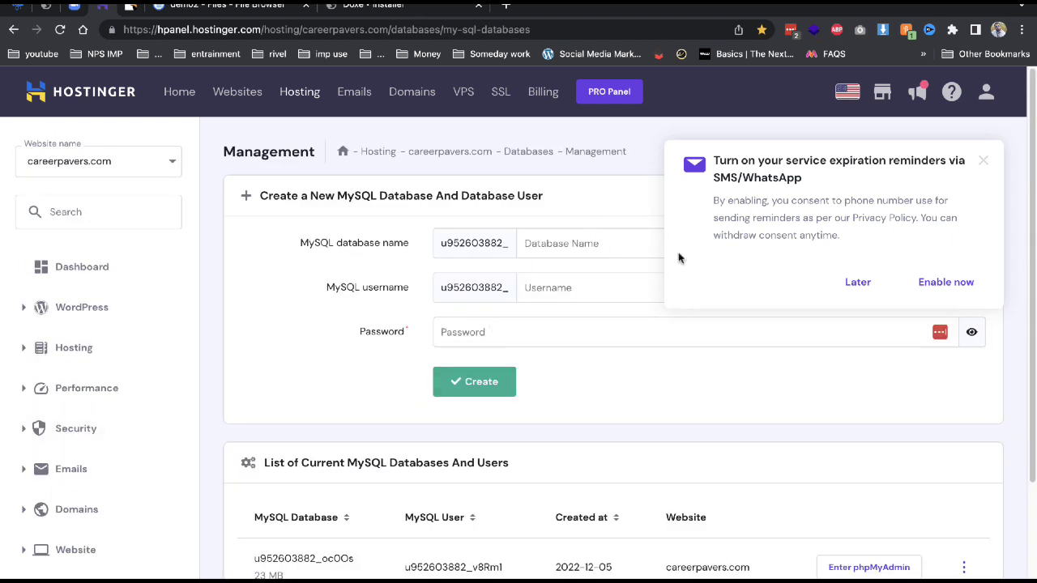
left_click(855, 283)
Create a MySQL database and user both named demo2 with a password, then copy the database's full name.
left_click(604, 244)
type("demo2")
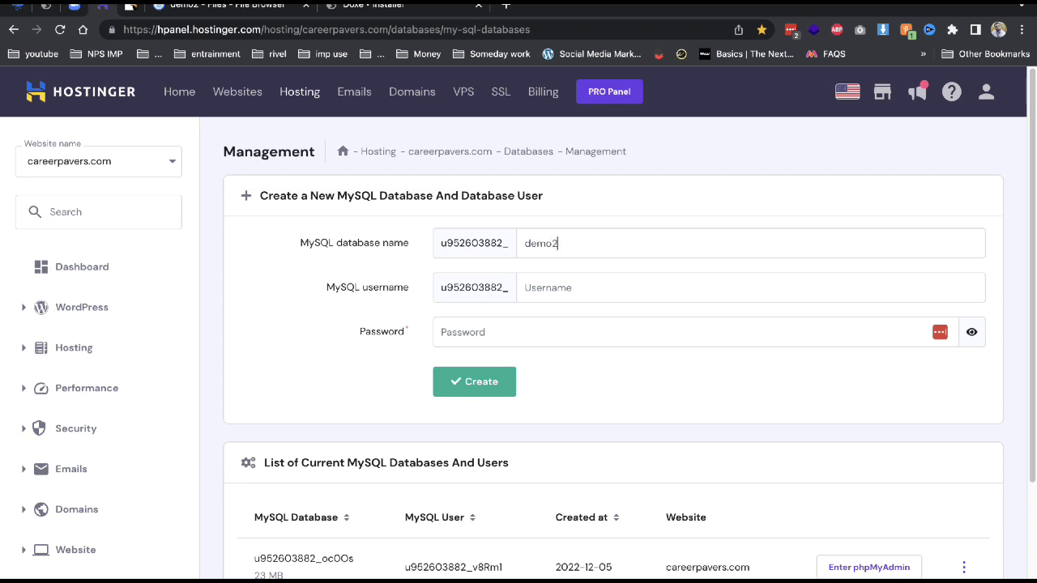
left_click(567, 287)
type("demo2")
key("Tab")
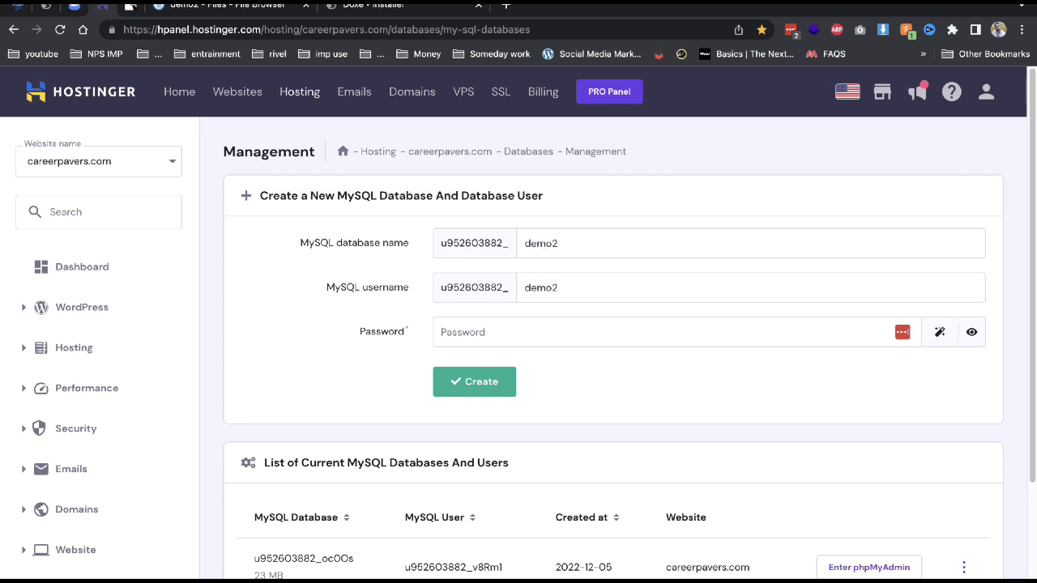
type("de")
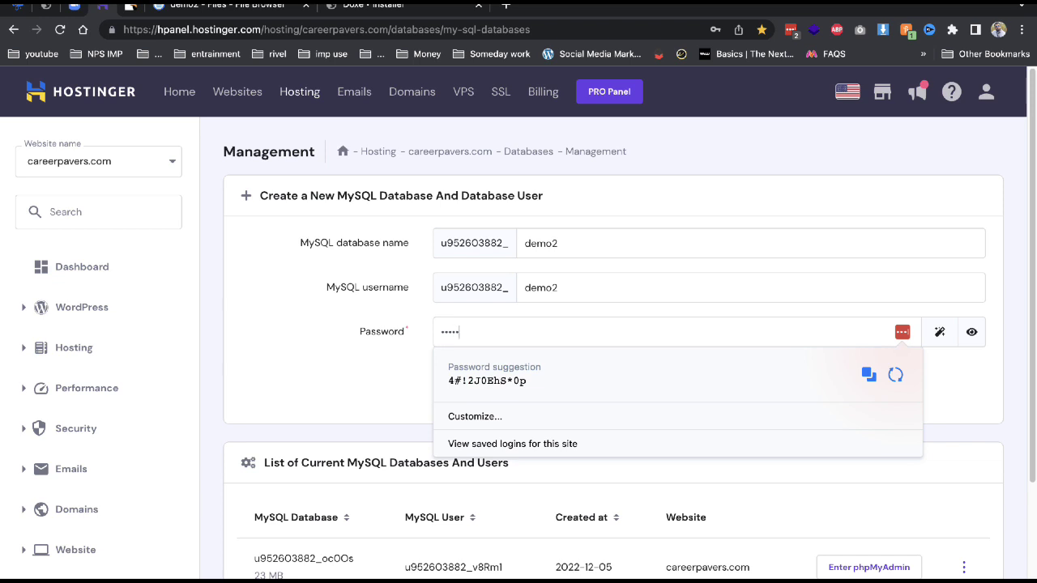
left_click(411, 255)
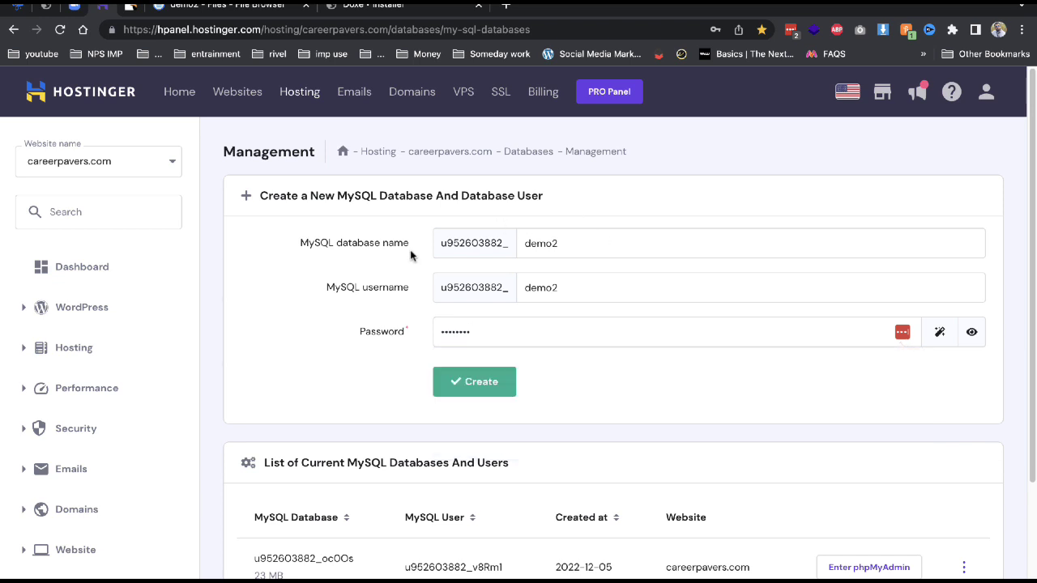
left_click(460, 379)
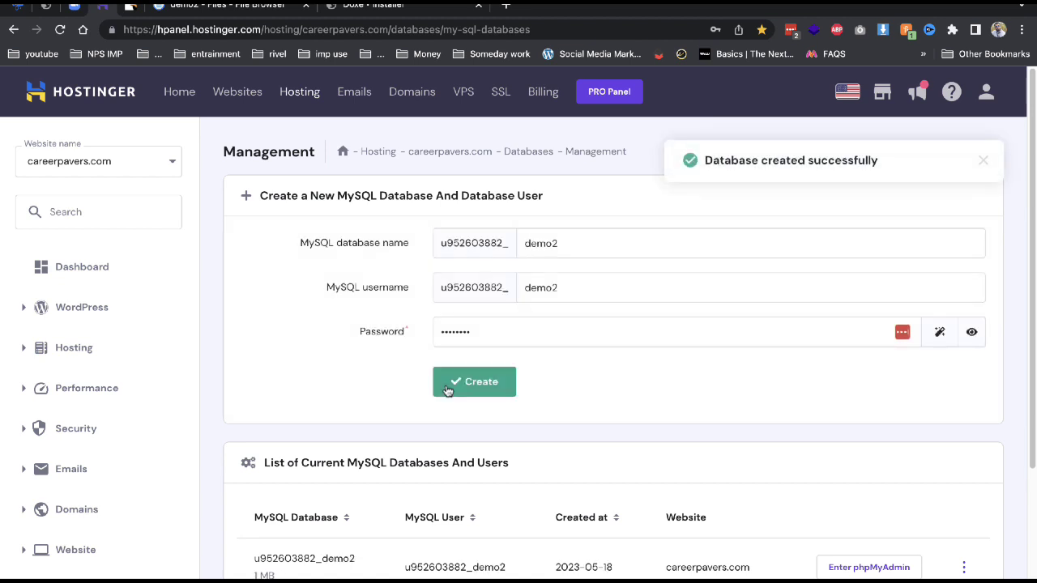
double_click(338, 552)
key("ctrl+c")
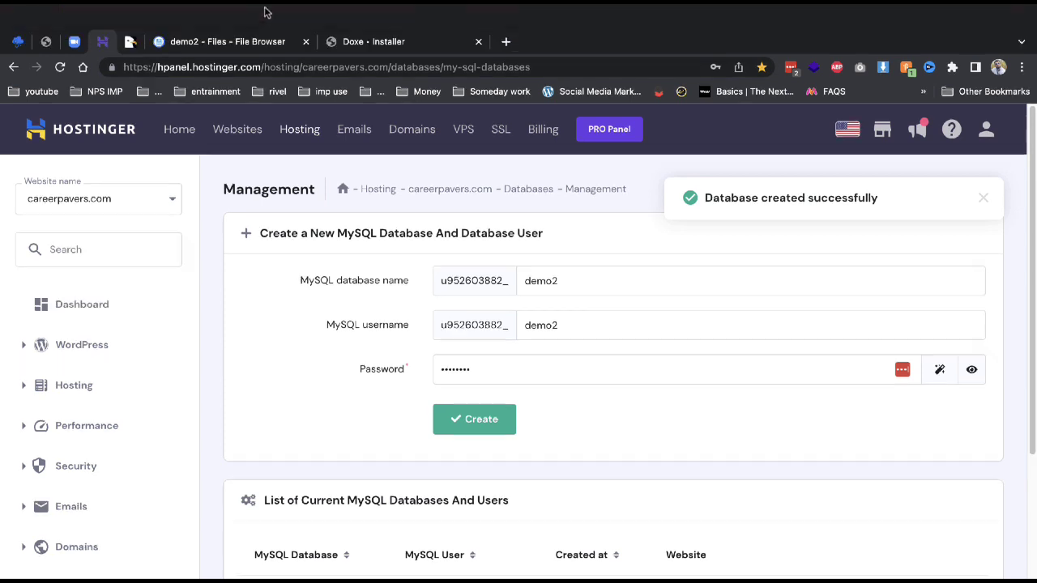
left_click(268, 41)
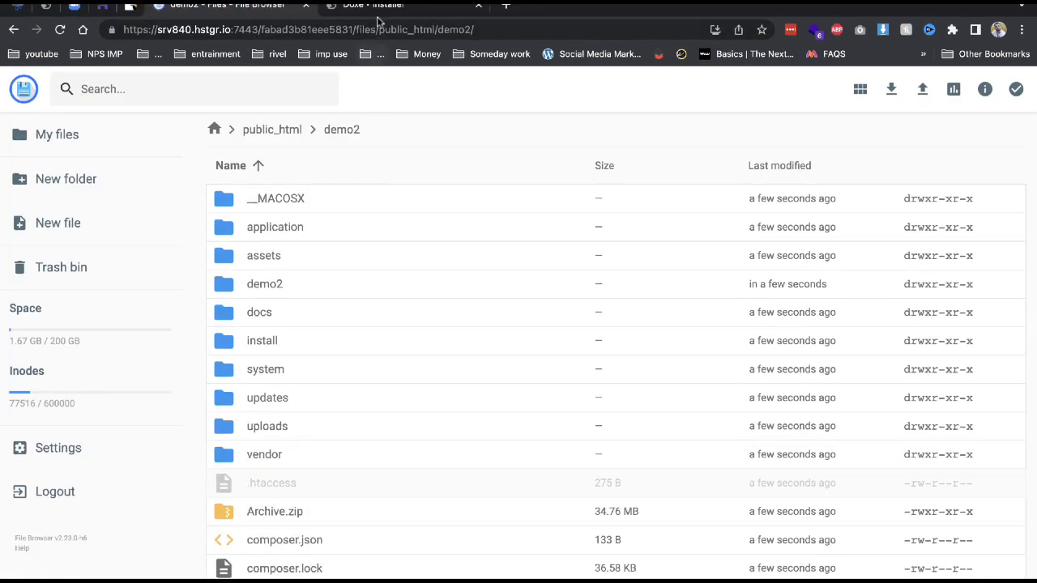
Fill the installer's Database Name, Username and Password with the new demo2 database details and submit.
left_click(373, 42)
left_click(337, 478)
key("ctrl+v")
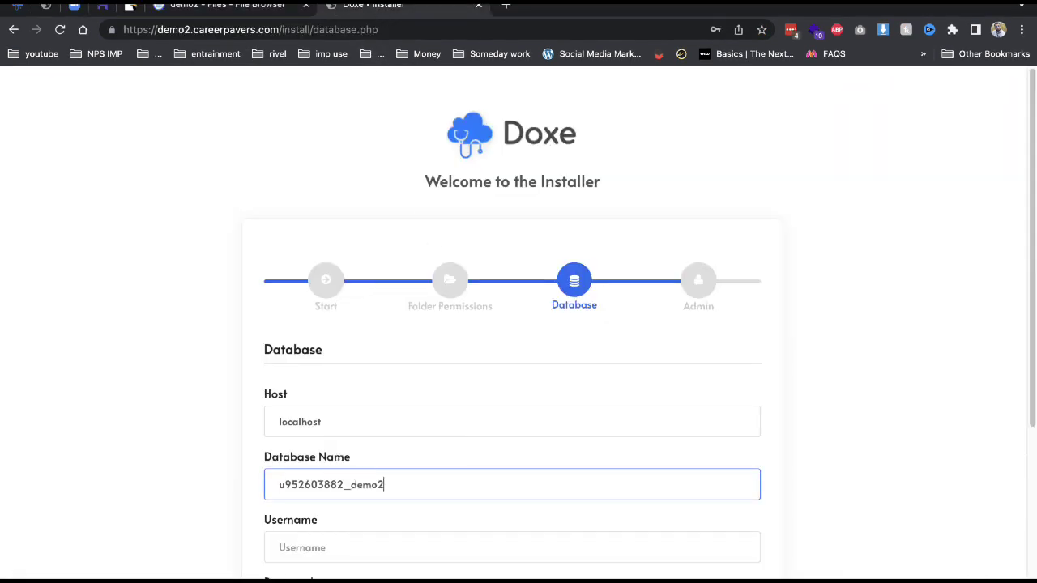
key("Tab")
key("ctrl+v")
key("Tab")
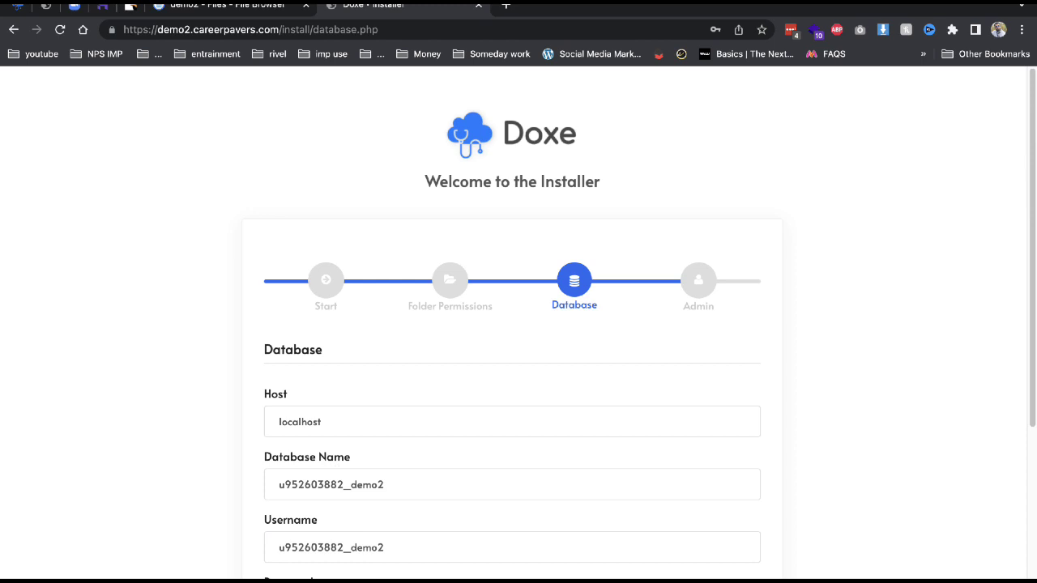
key("ctrl+v")
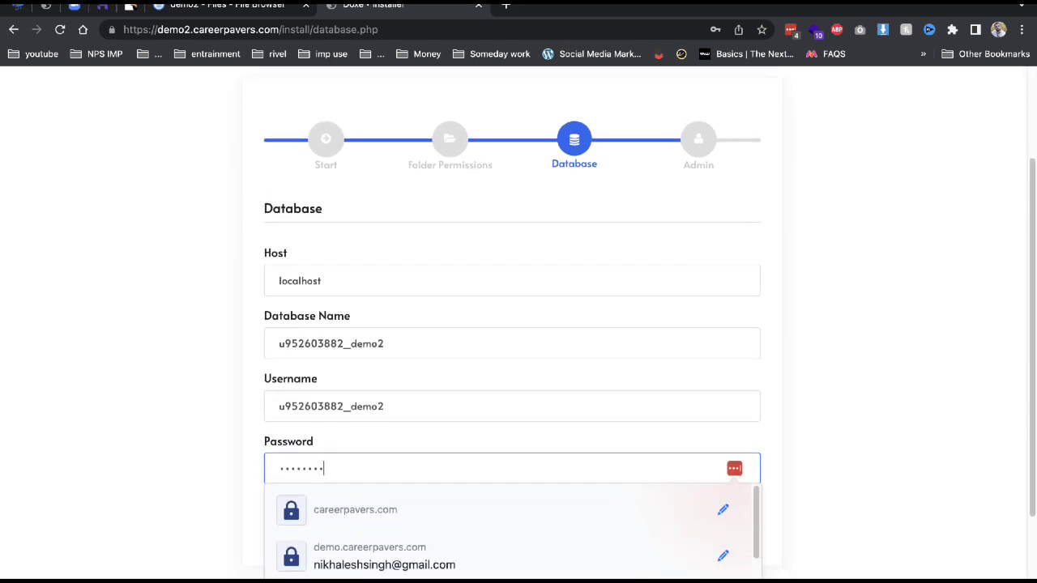
left_click(160, 454)
left_click(732, 539)
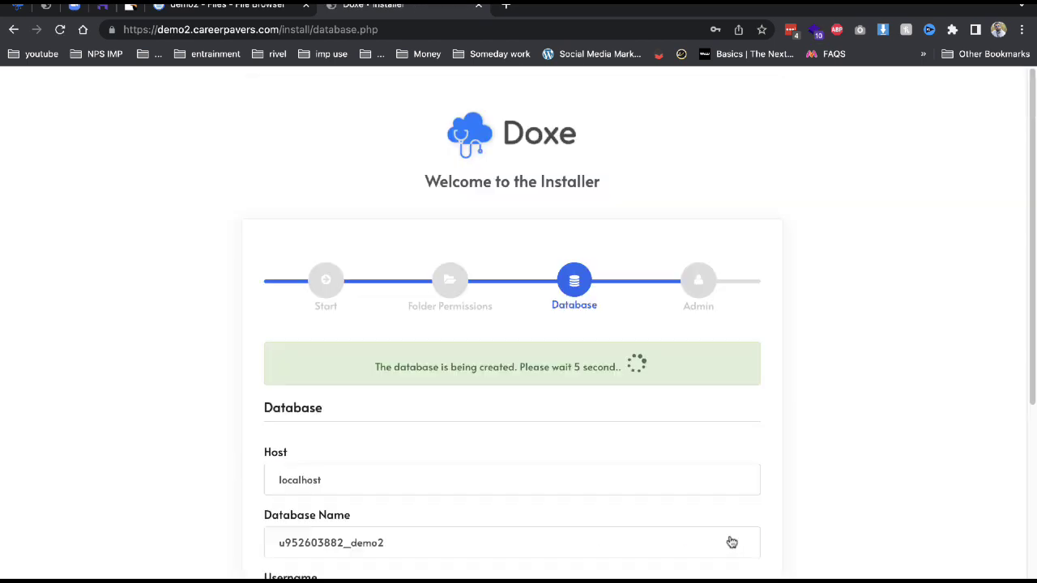
scroll(451, 456, "down", 1)
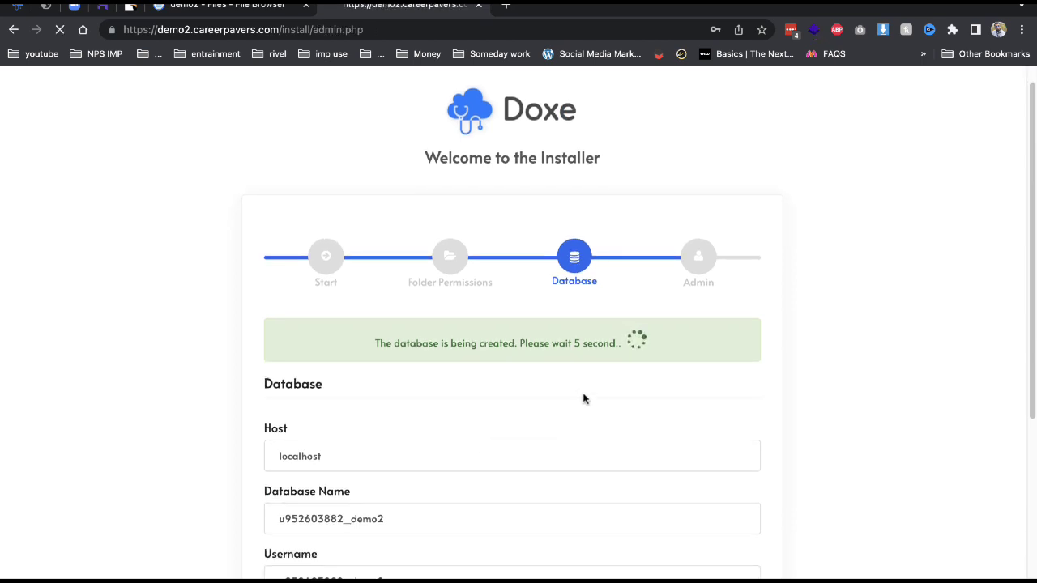
Create the admin account with username admin, an email and a password to finish installation.
left_click(552, 408)
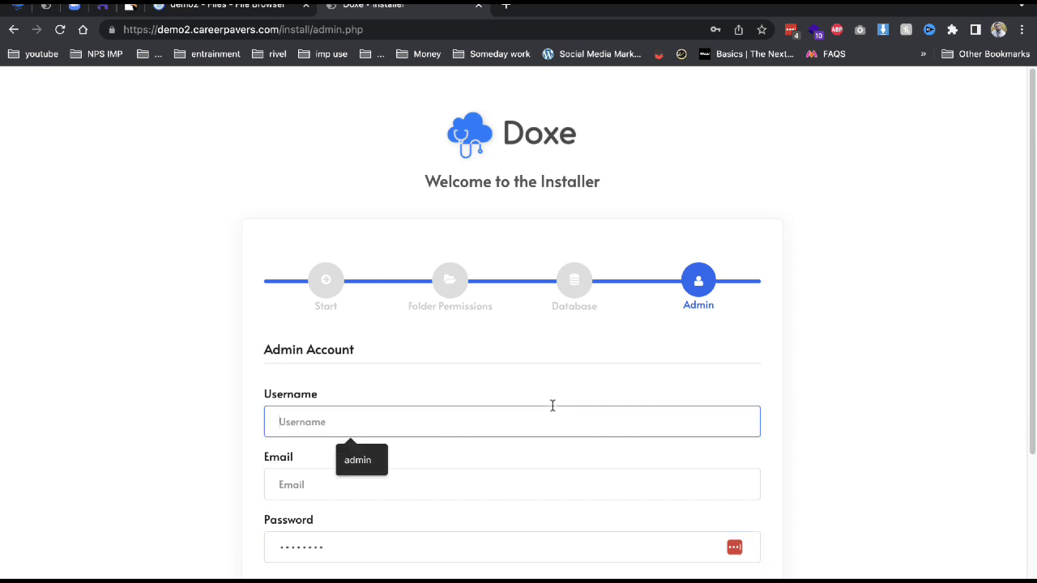
type("admin")
key("Tab")
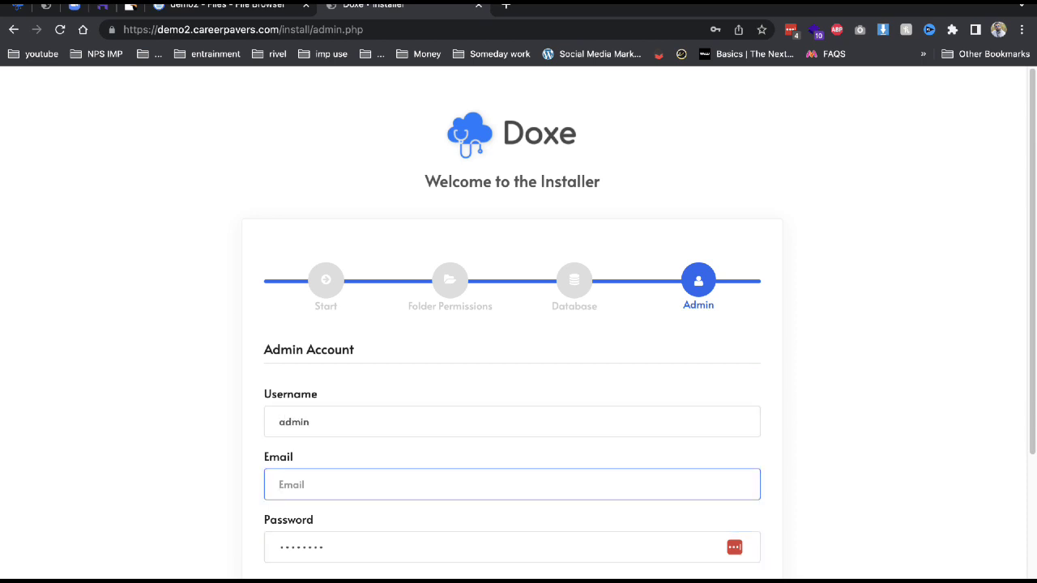
key("Tab")
type("123")
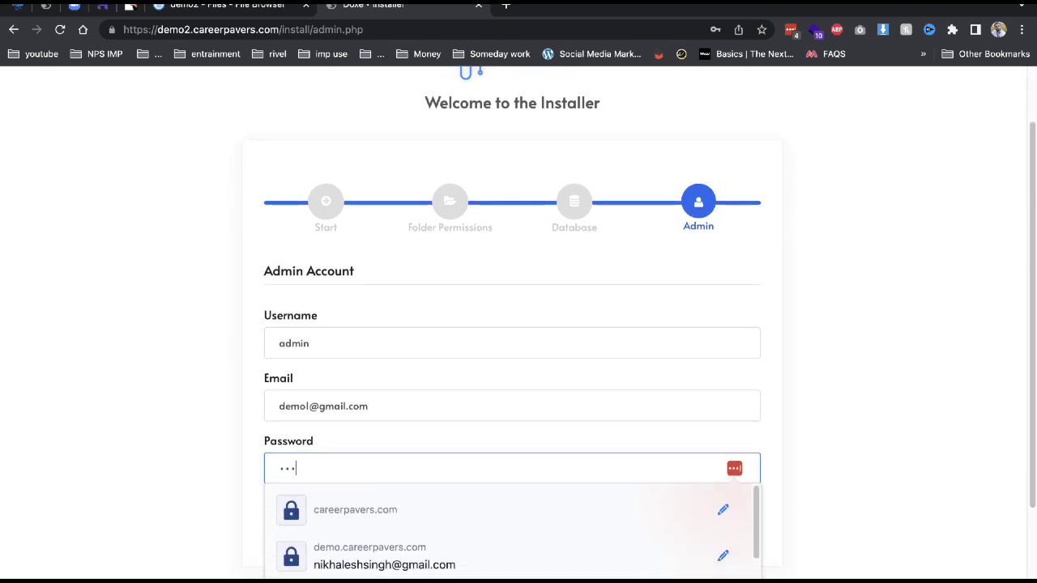
key("BackSpace")
type("123")
key("Return")
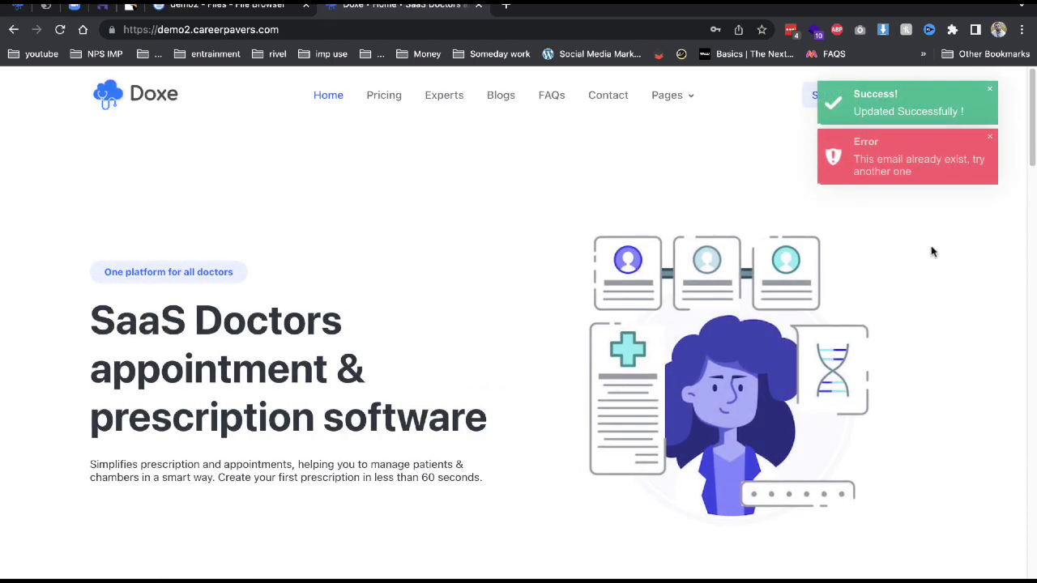
Dismiss the error notice, then browse the Doxe home page and the Pricing page.
left_click(990, 147)
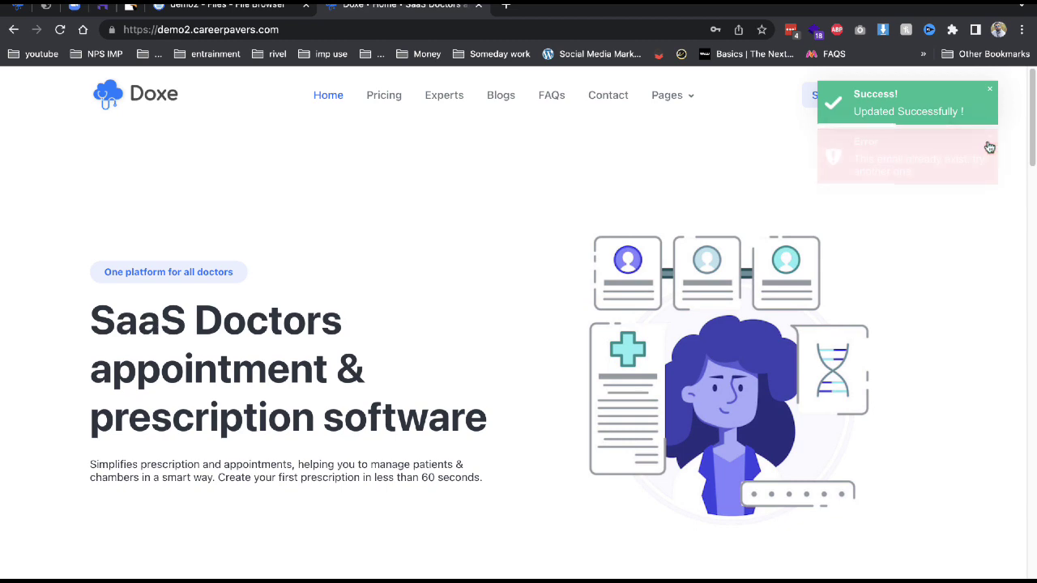
scroll(348, 275, "down", 15)
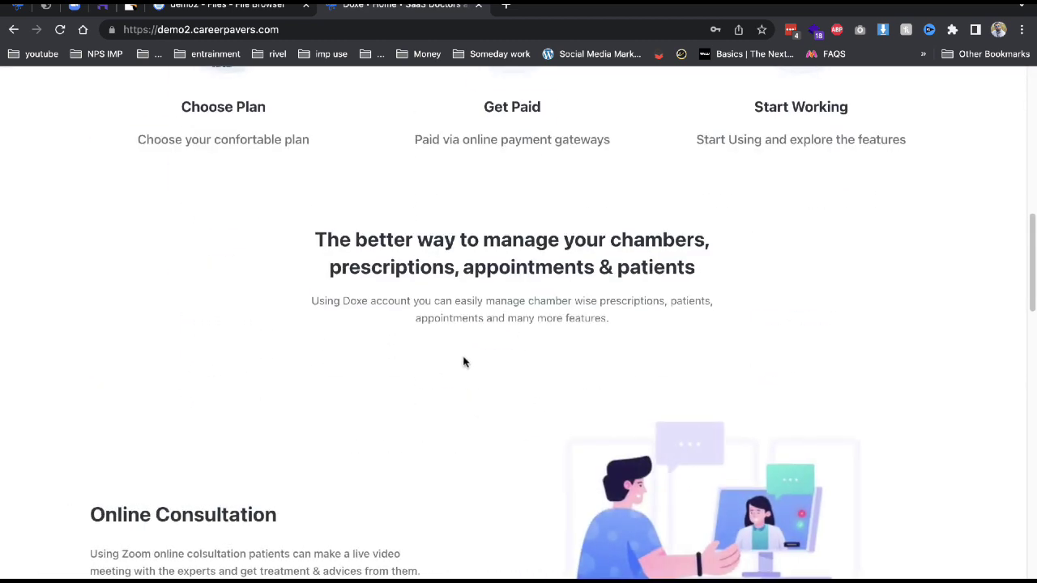
scroll(463, 361, "down", 13)
scroll(575, 326, "up", 20)
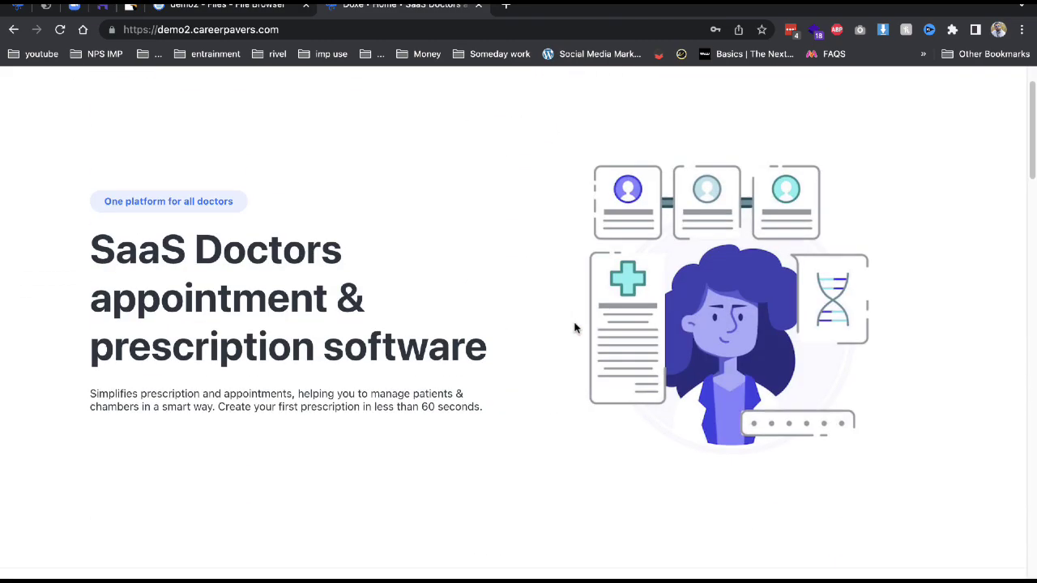
left_click(392, 100)
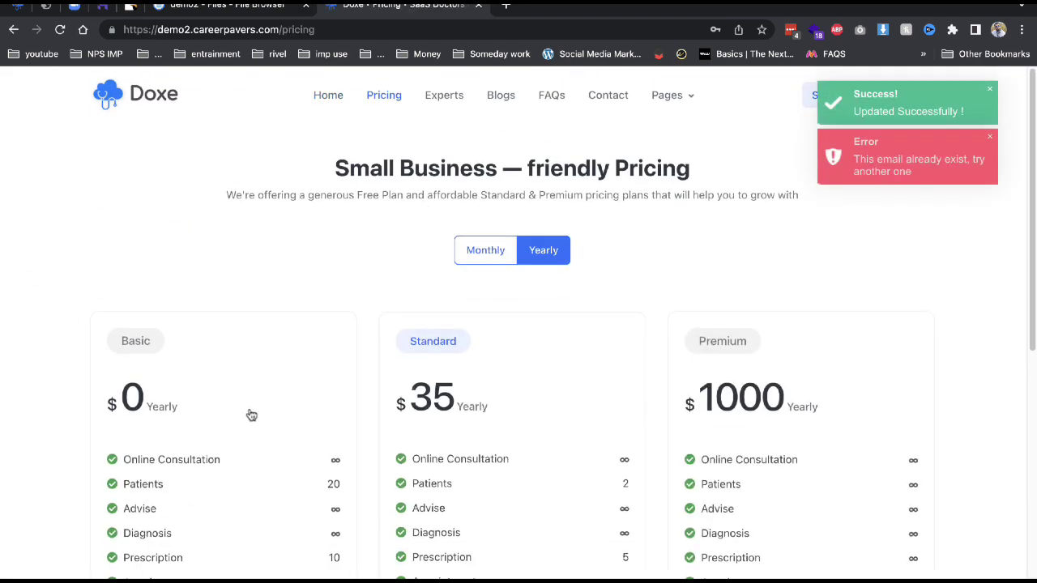
scroll(267, 402, "down", 3)
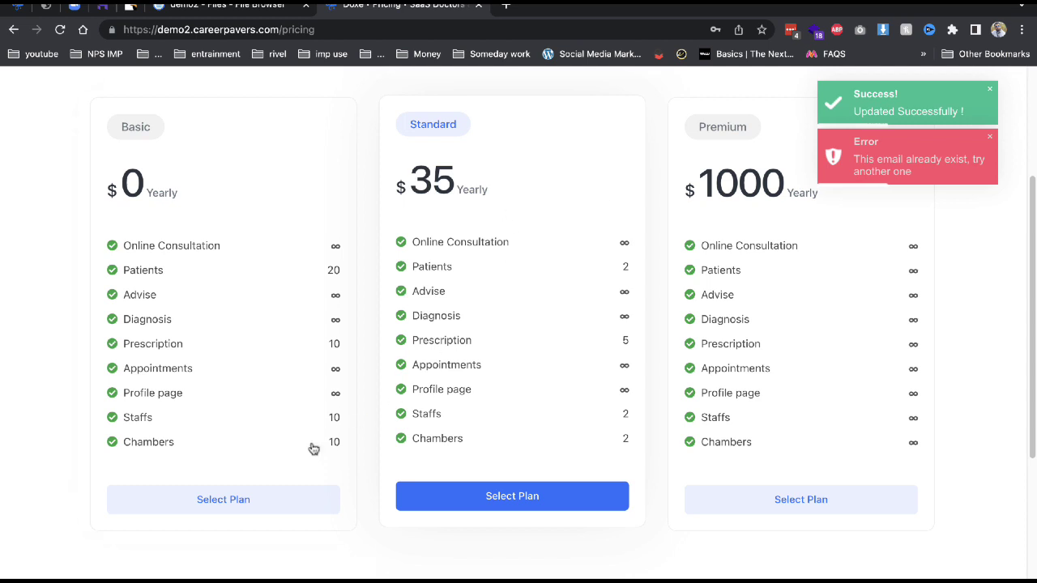
scroll(316, 445, "up", 3)
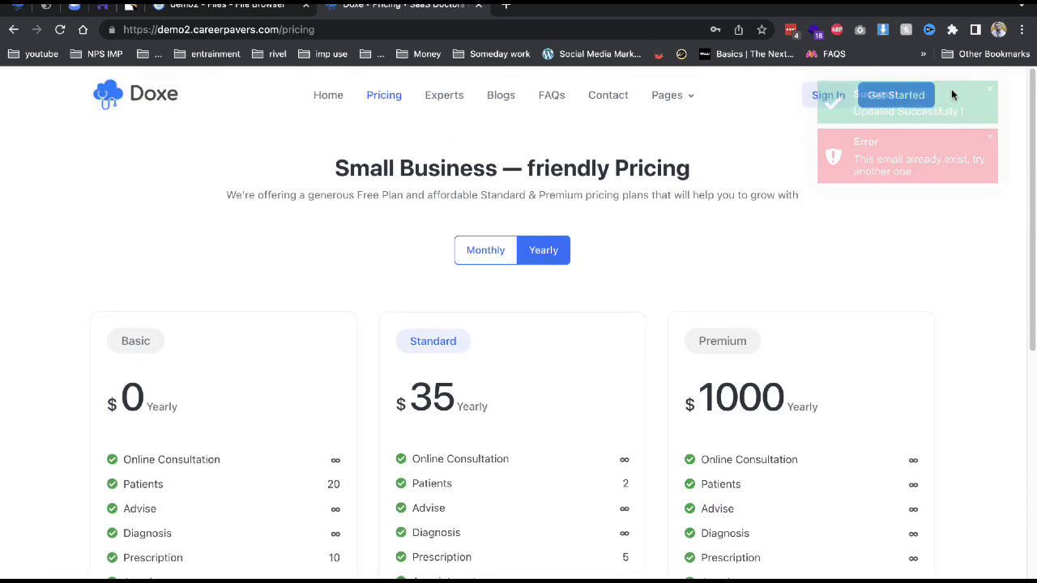
Sign in as admin with the admin password and decline LastPass's password update.
left_click(812, 98)
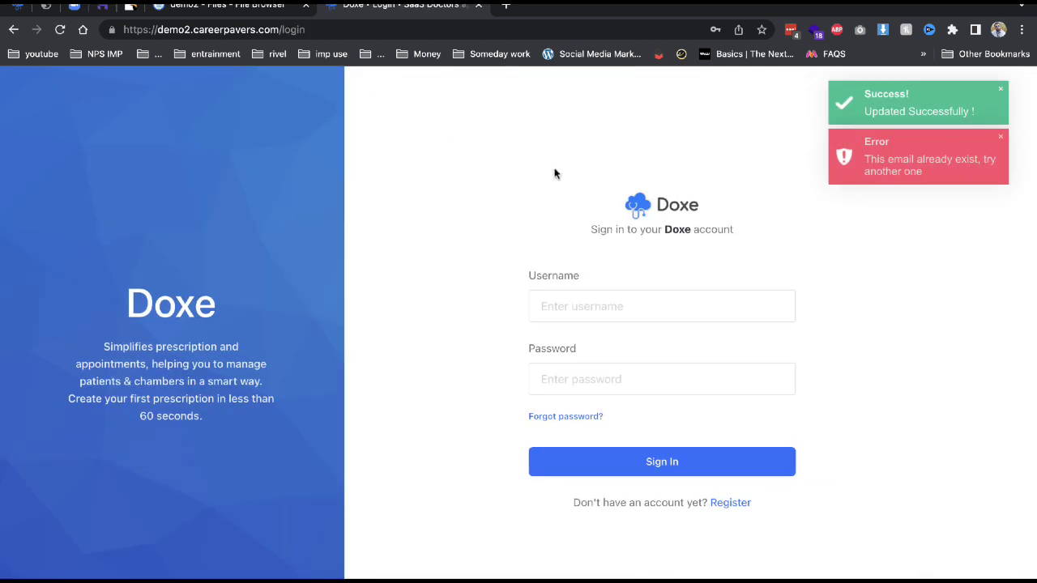
left_click(547, 303)
type("admin")
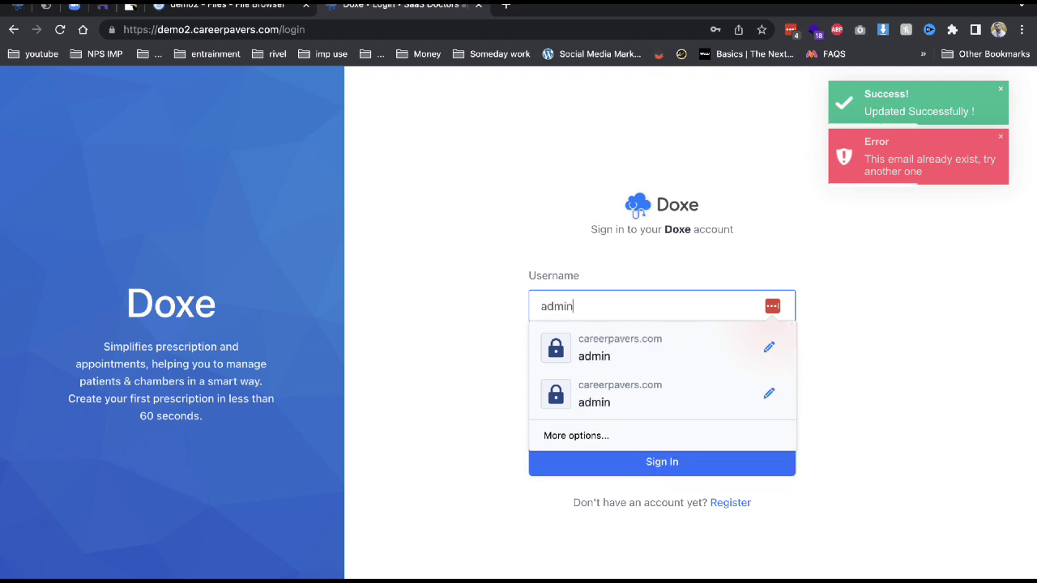
key("Tab")
type("1234567")
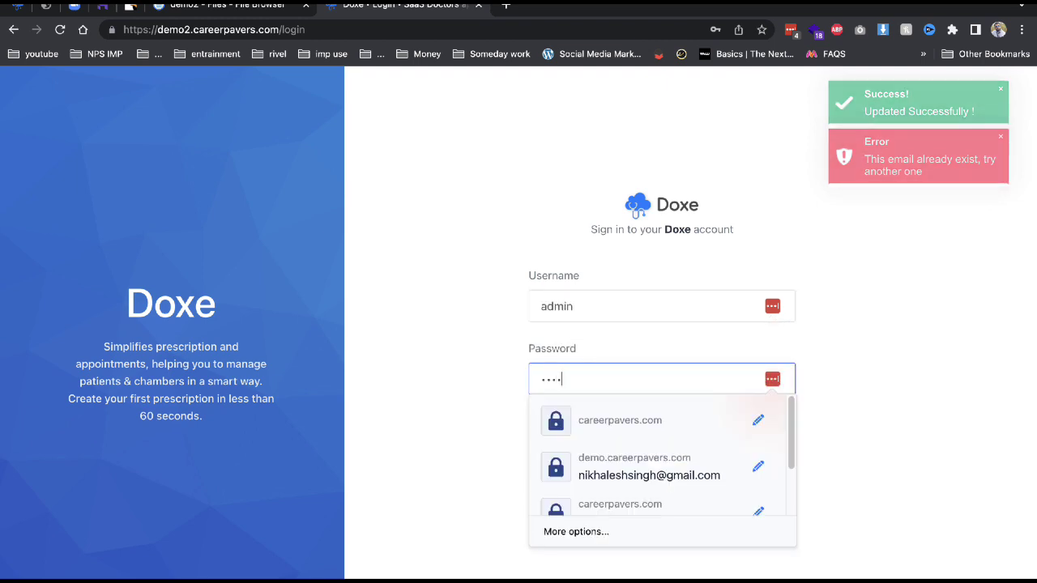
type("8")
key("Return")
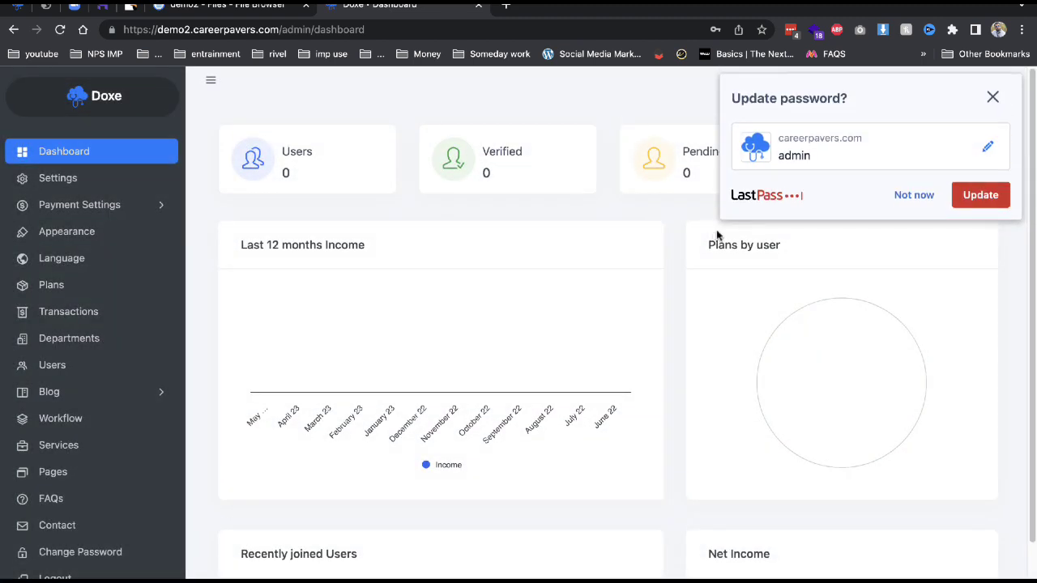
left_click(914, 195)
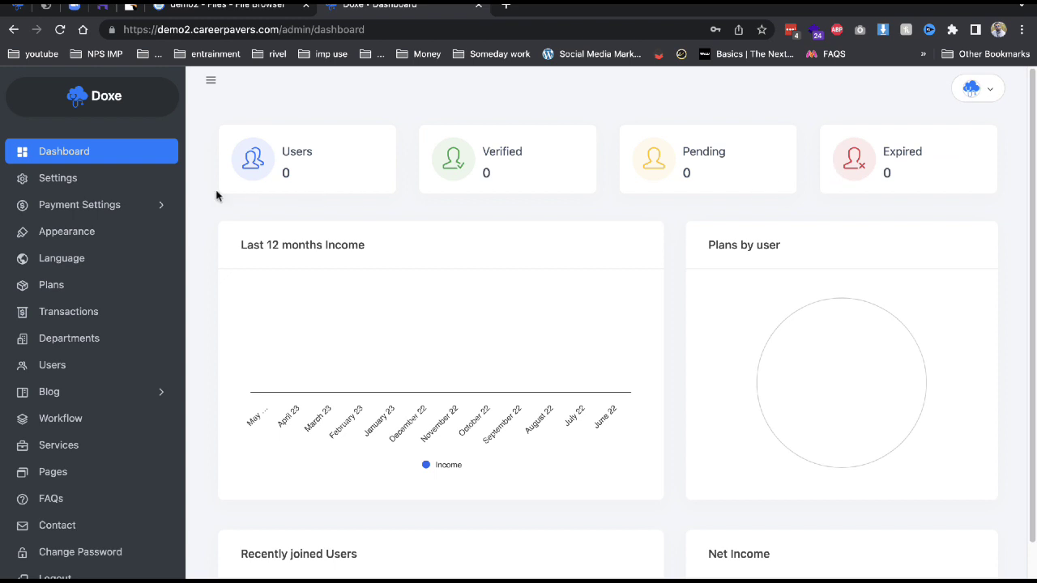
In Settings, set the website currency to India - INR (₹) and save.
left_click(132, 184)
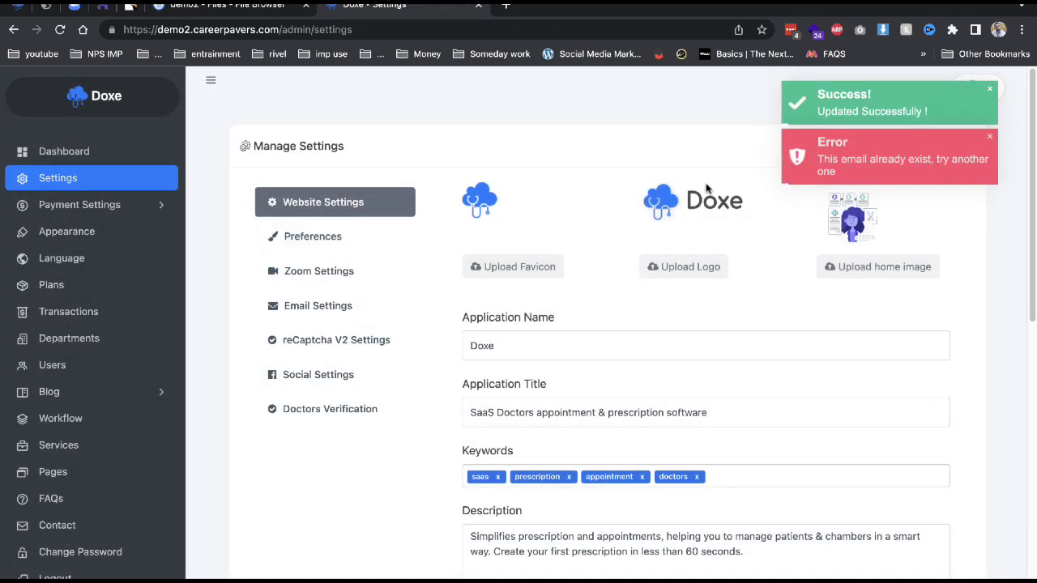
left_click(990, 141)
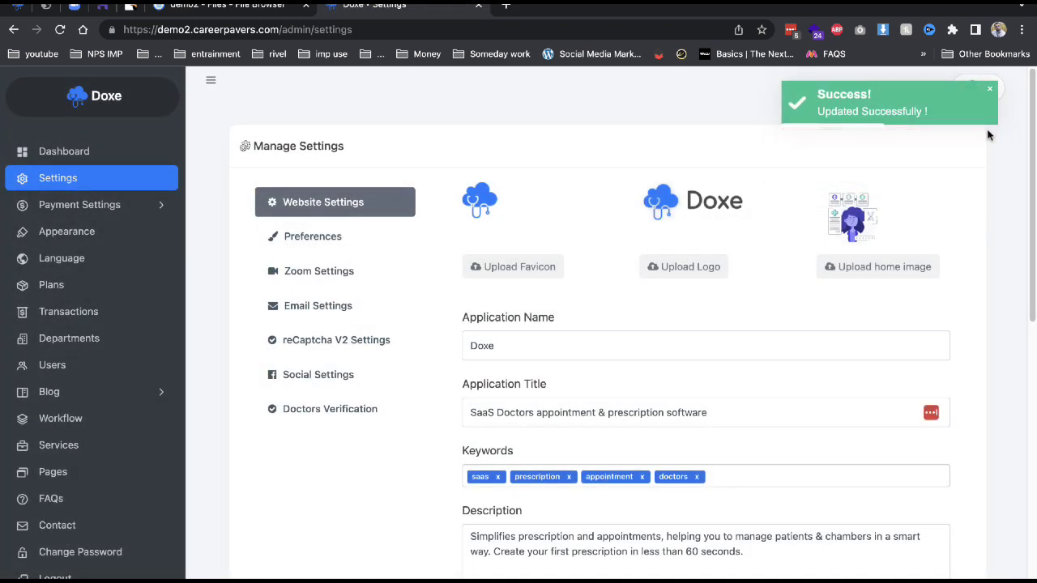
left_click(991, 93)
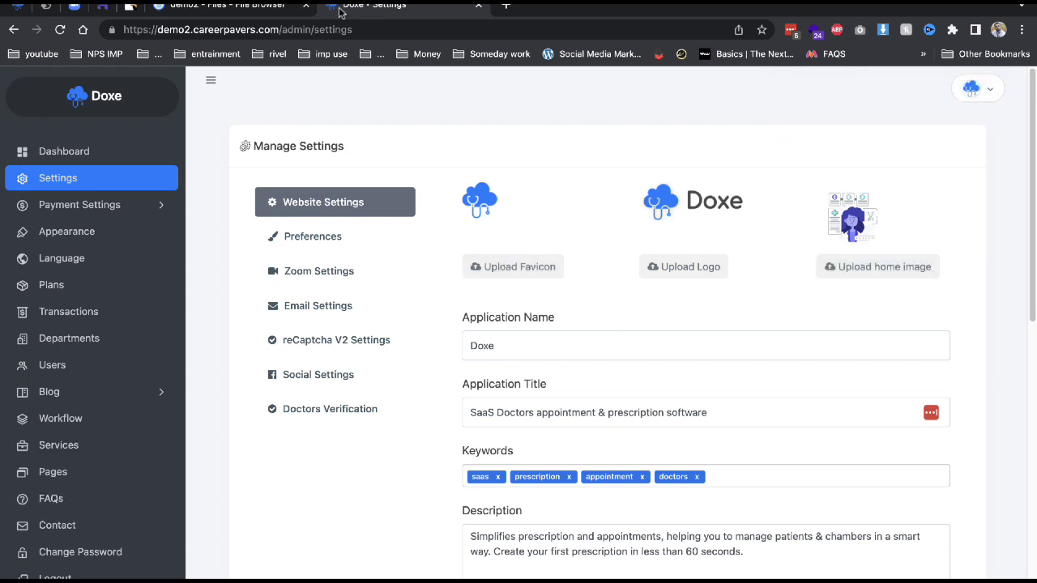
scroll(522, 486, "down", 7)
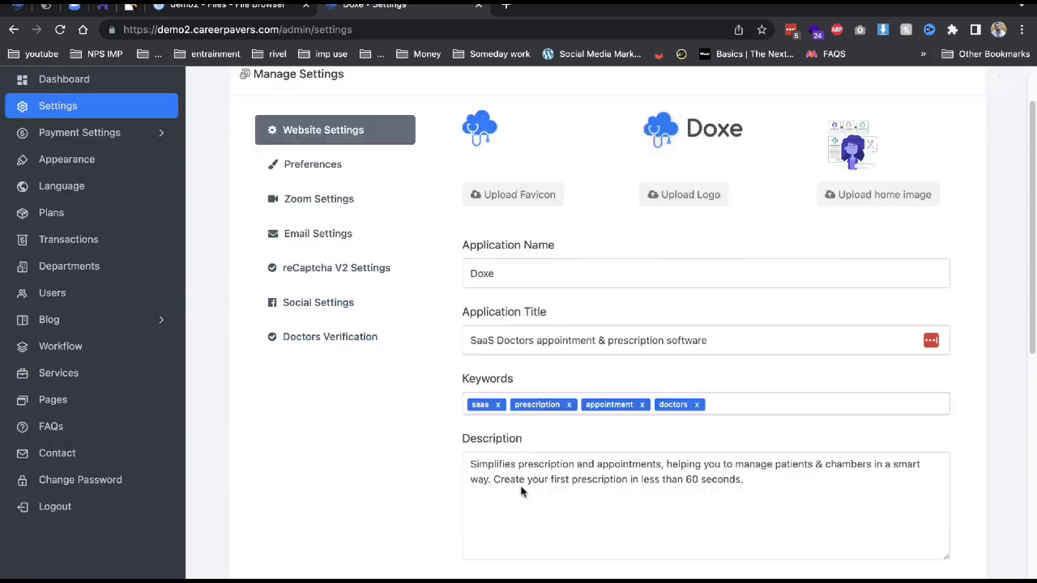
scroll(521, 486, "down", 2)
left_click(556, 443)
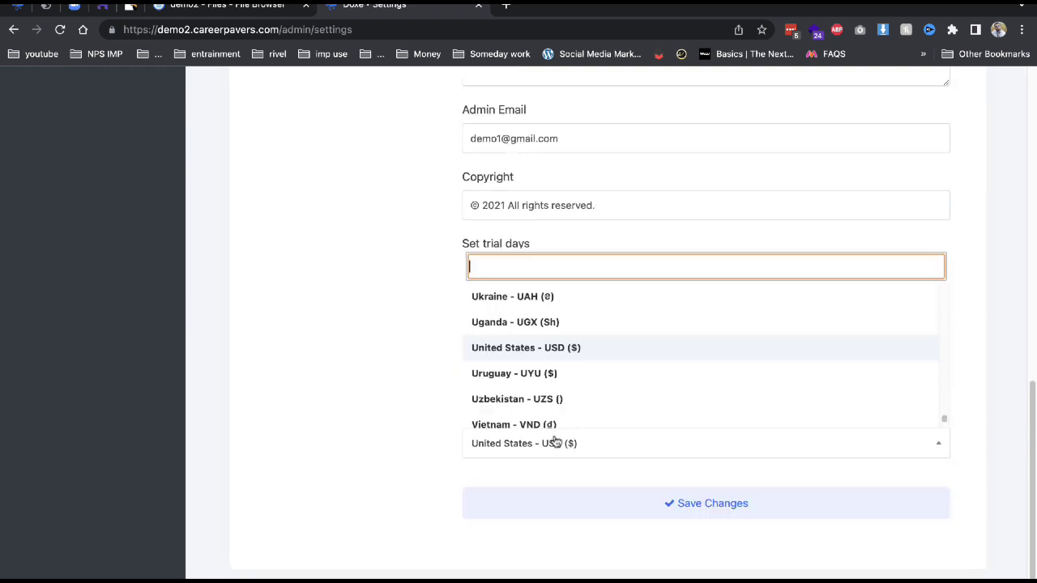
type("inr")
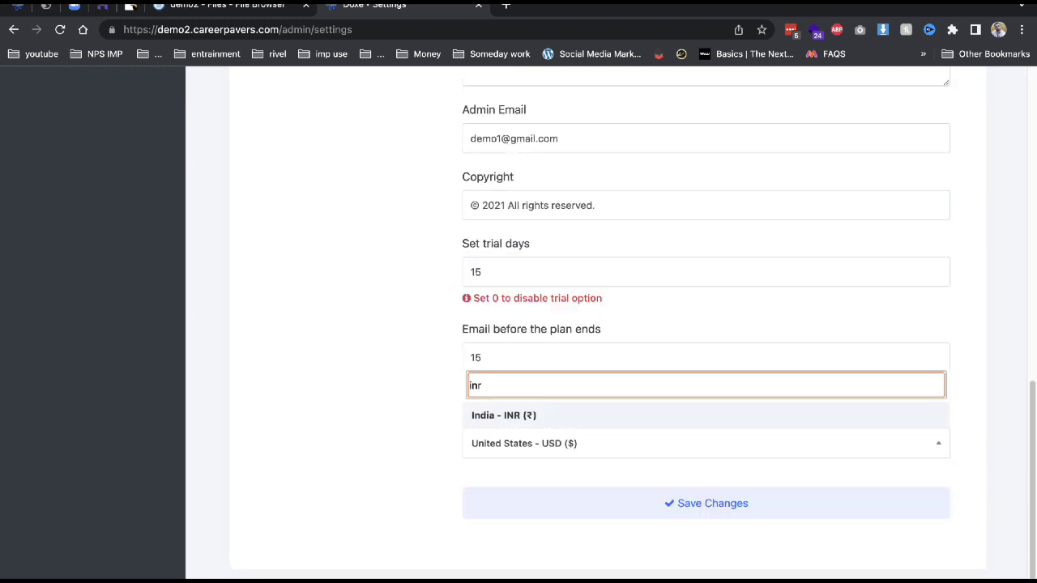
key("Return")
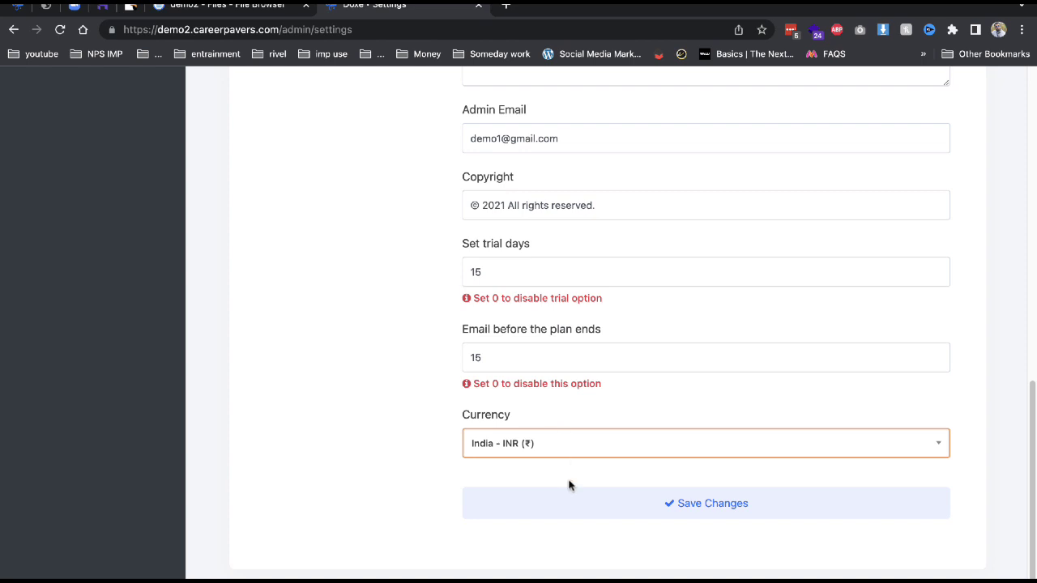
left_click(558, 503)
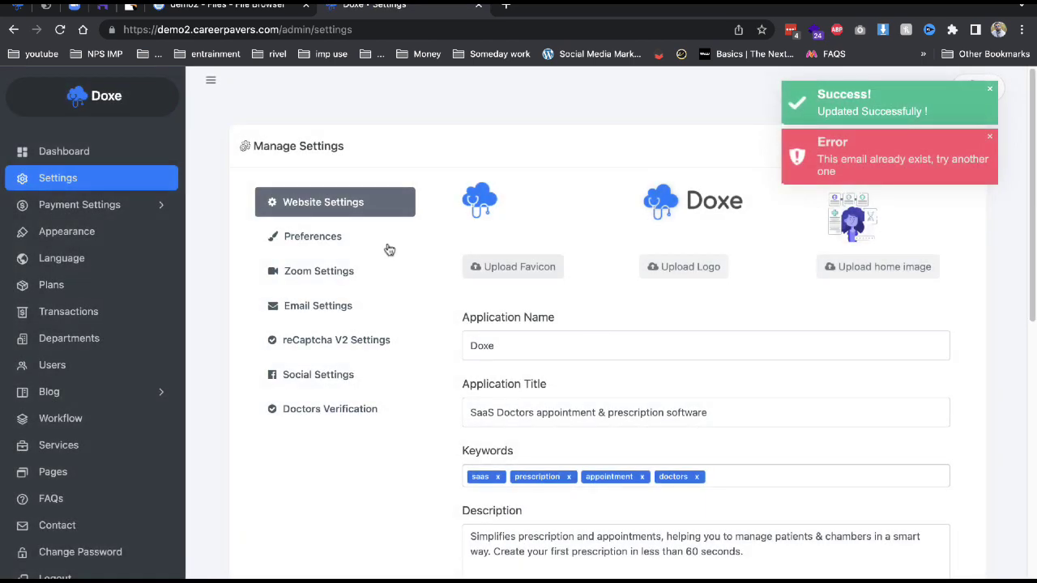
Review the Preference, Zoom and Email settings, selecting the SMTP host smtp.gmail.com.
left_click(335, 234)
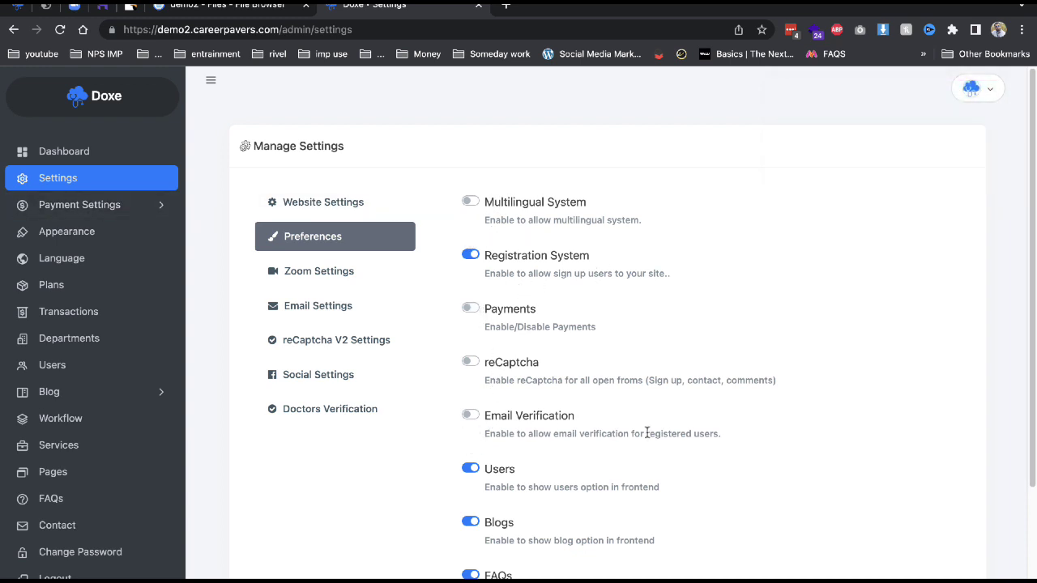
scroll(646, 434, "down", 3)
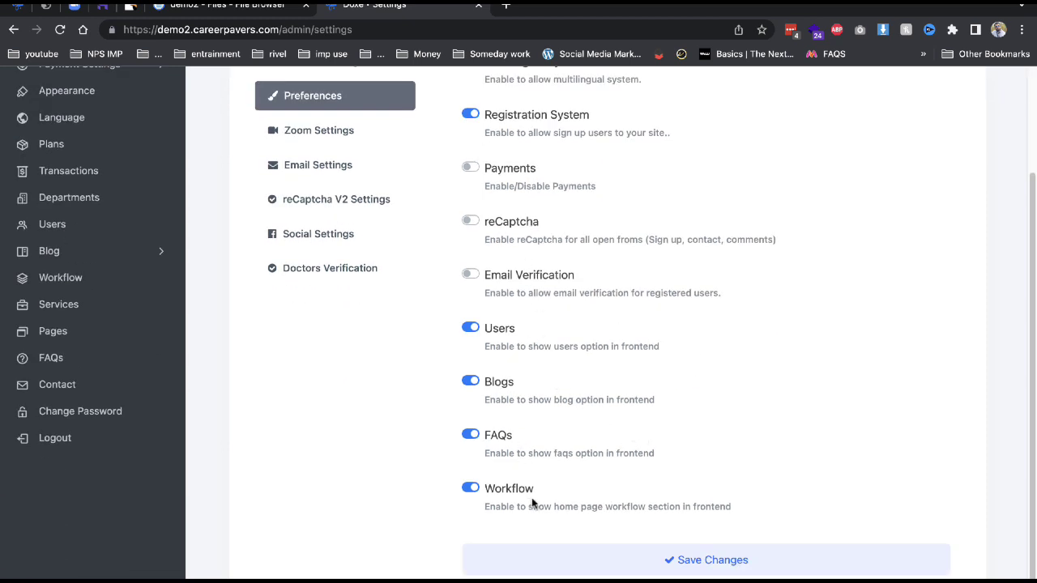
left_click(349, 140)
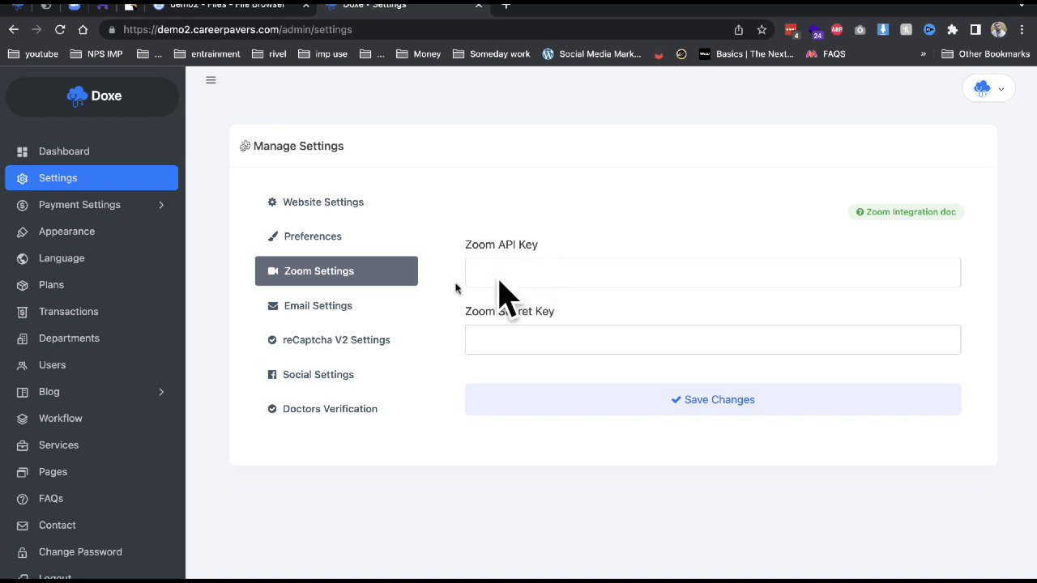
left_click(366, 312)
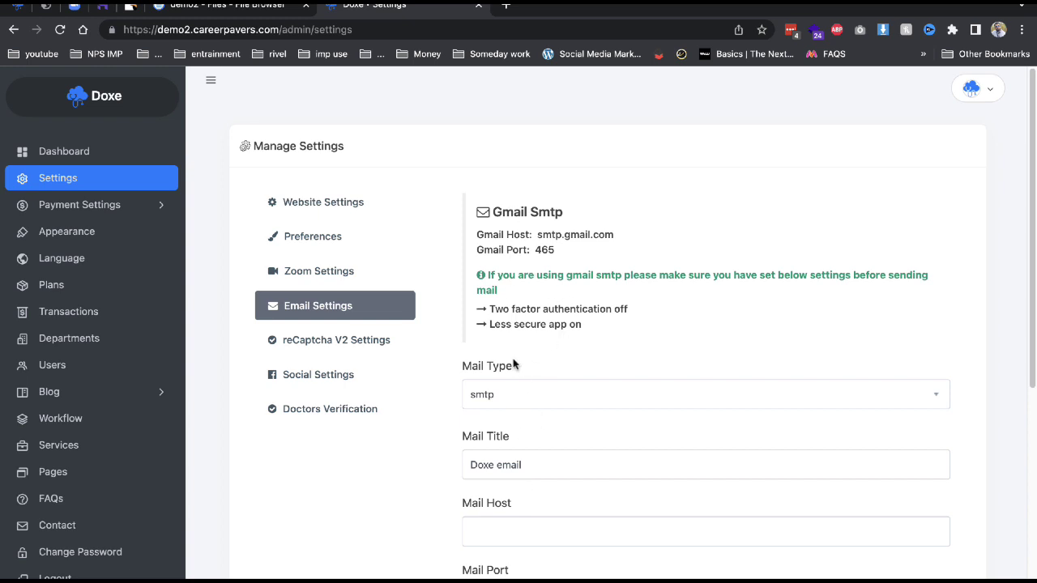
left_click_drag(532, 234, 666, 235)
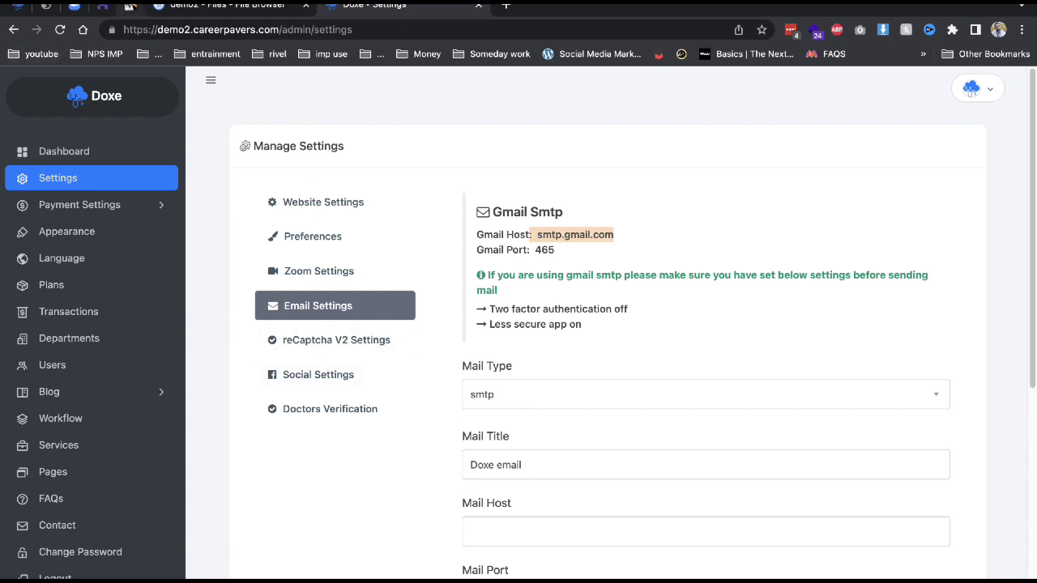
Check the email accounts page under Emails in Hostinger hPanel.
left_click(129, 6)
left_click(90, 472)
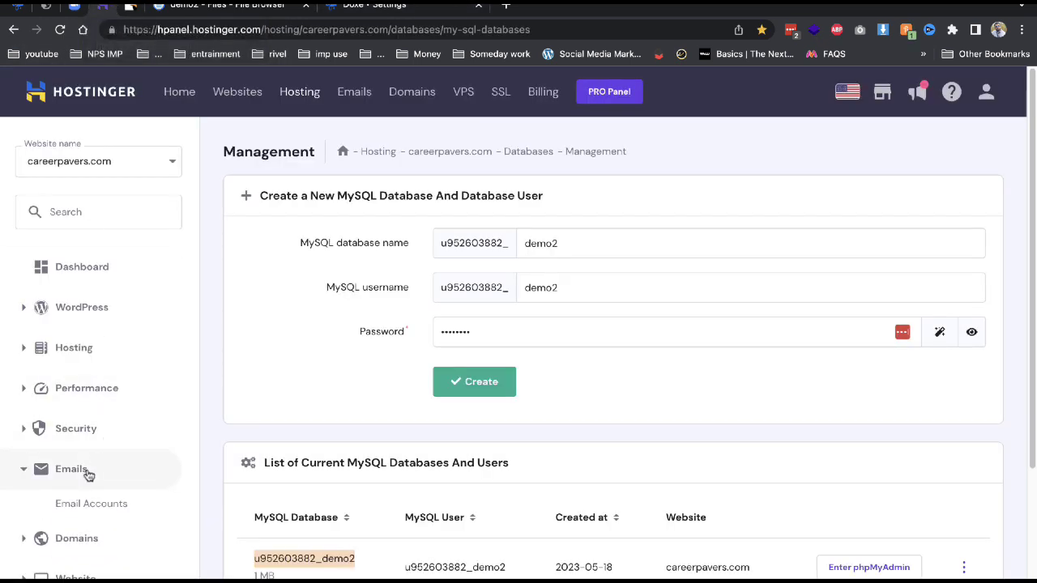
left_click(88, 504)
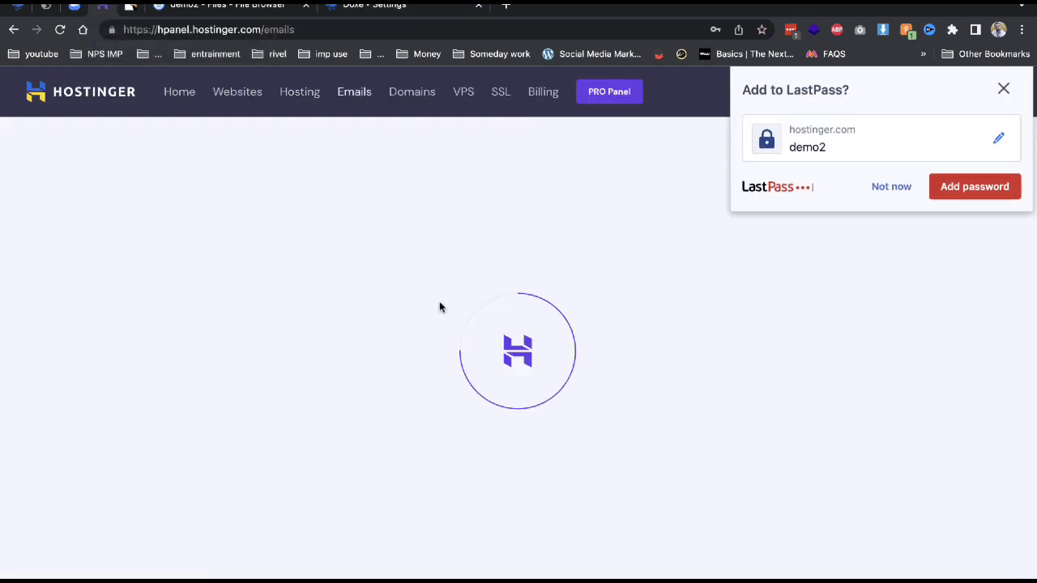
left_click(889, 194)
Review the Social link and Doctors Verification settings, then expand Payment Settings.
left_click(409, 7)
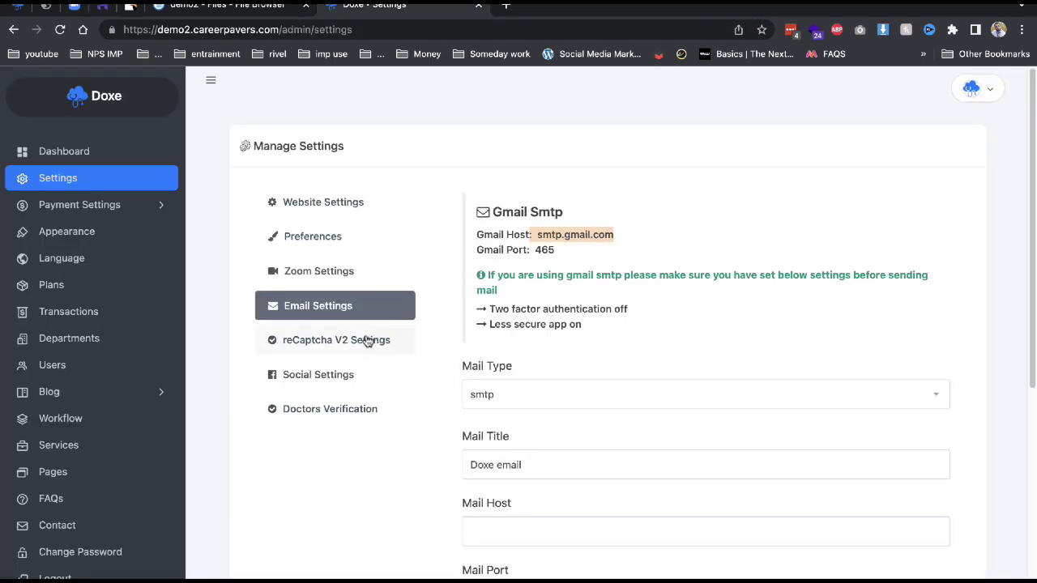
left_click(391, 379)
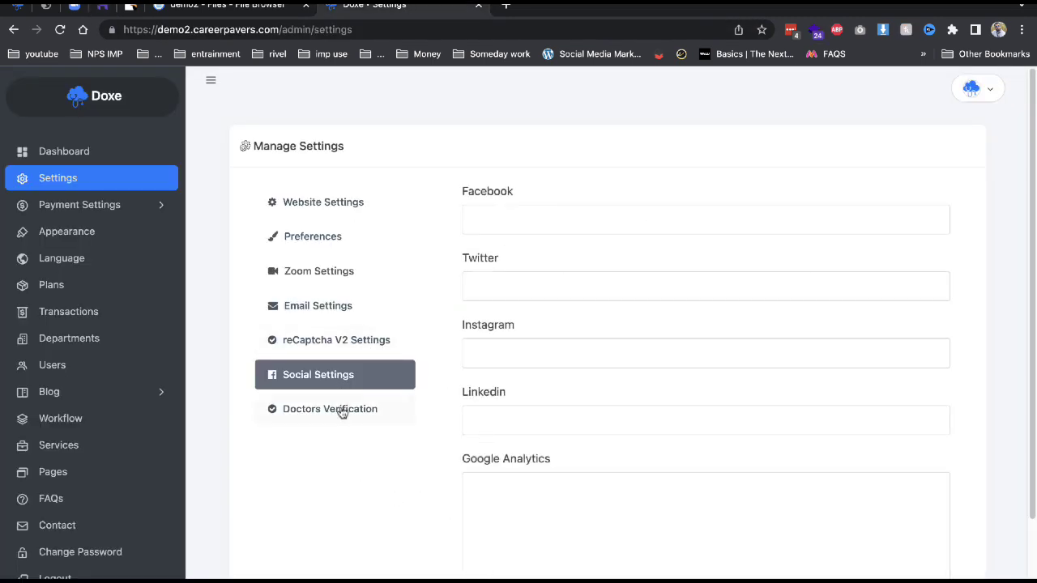
left_click(341, 411)
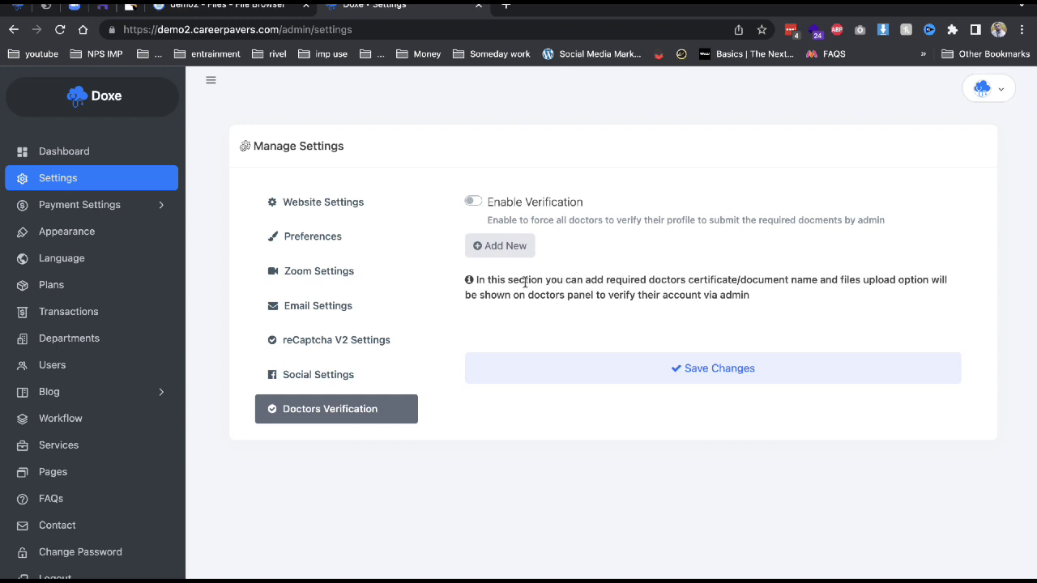
left_click(81, 205)
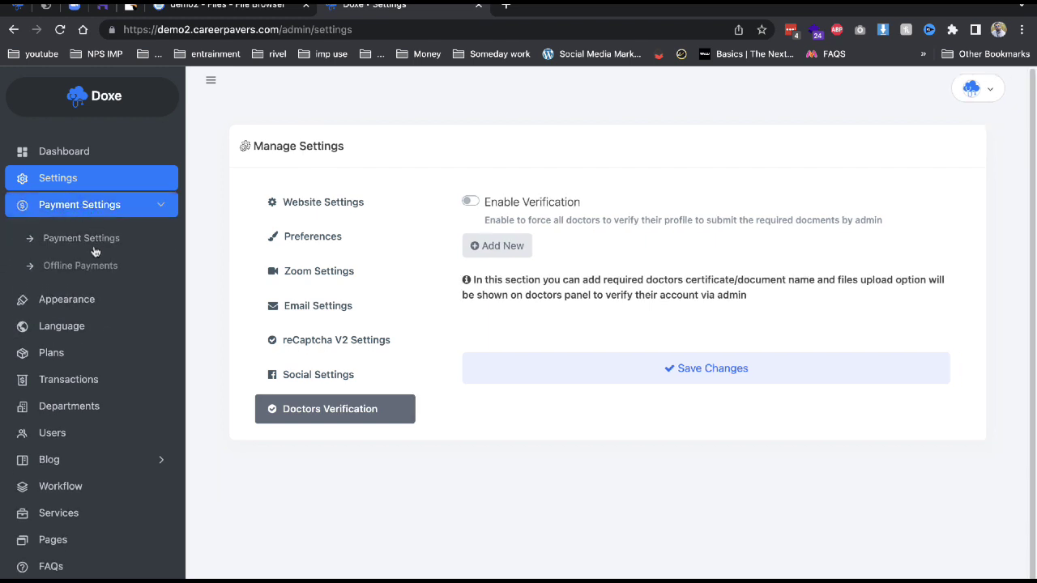
Review the online payment gateway settings, leaving PayPal mode on Sandbox.
left_click(88, 239)
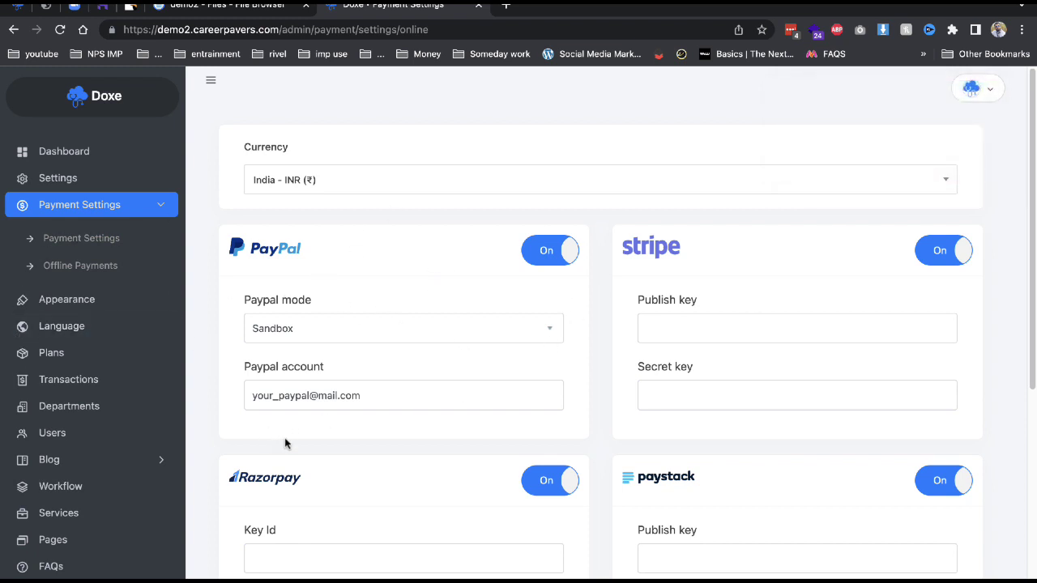
scroll(428, 469, "down", 3)
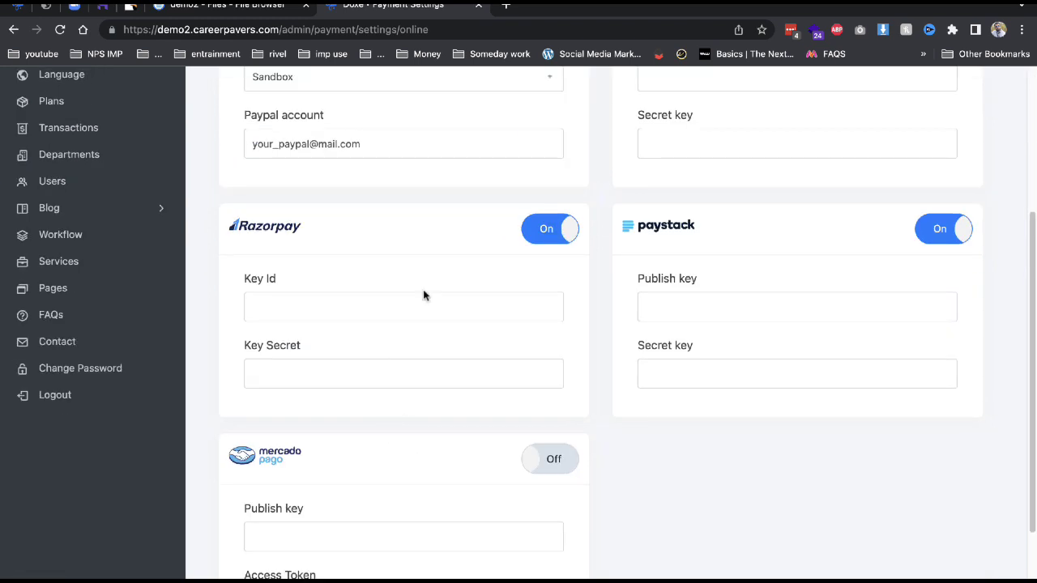
scroll(437, 316, "up", 3)
left_click(366, 338)
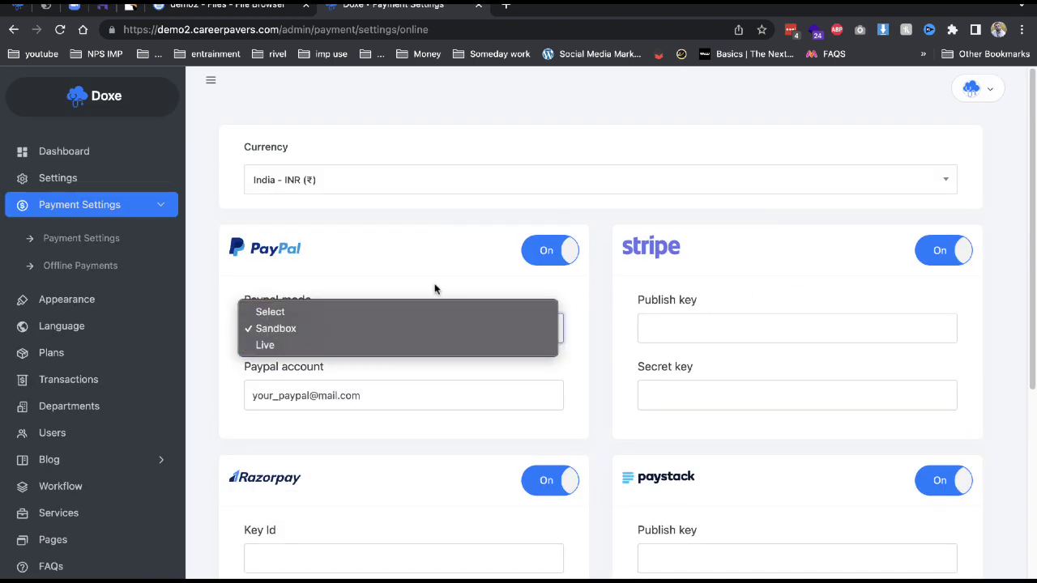
left_click(427, 242)
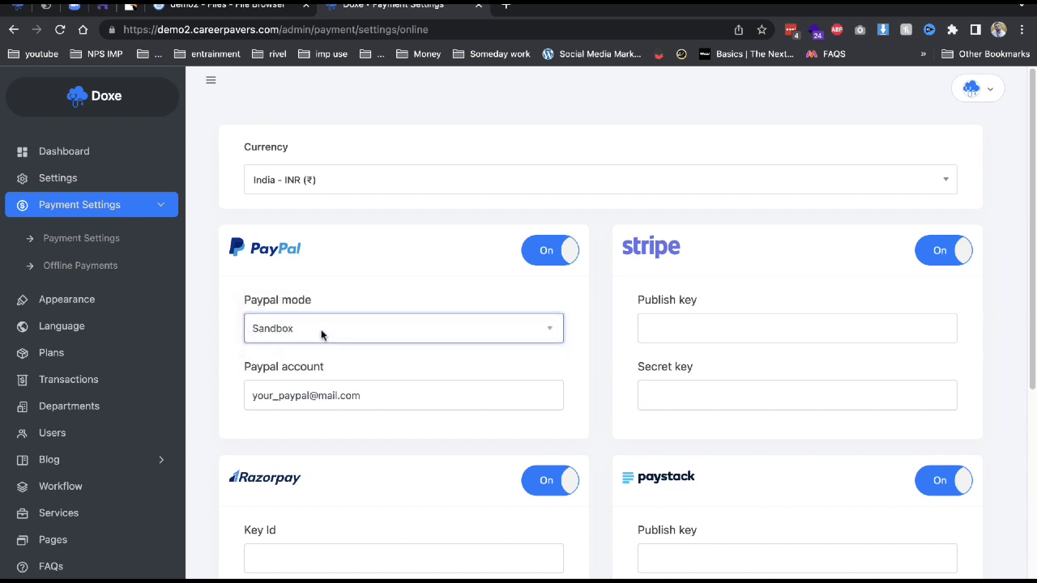
Check the Offline Payments user list without choosing anyone, then view the Appearance theme options.
left_click(25, 272)
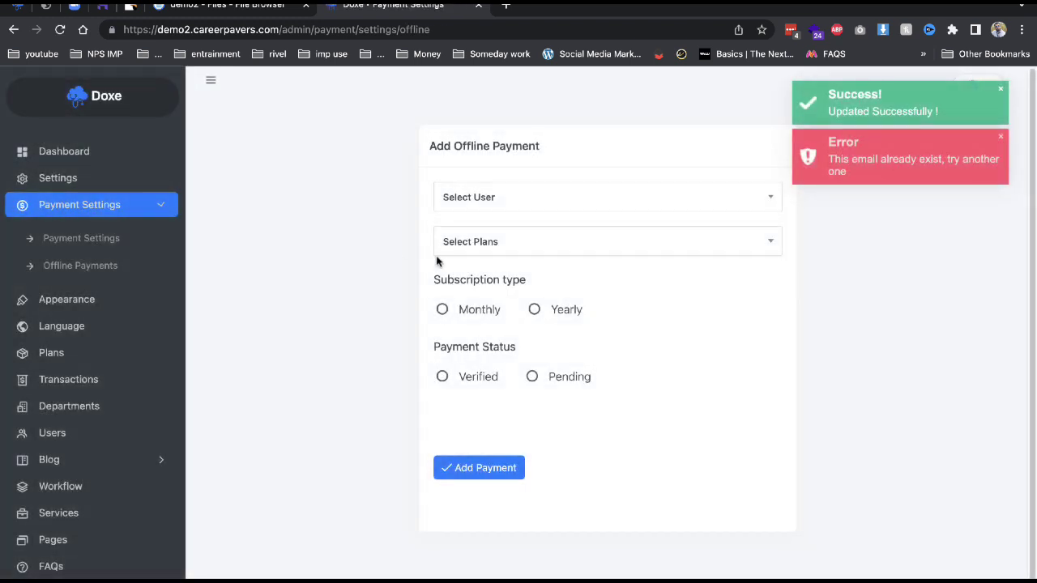
left_click(549, 203)
left_click(661, 316)
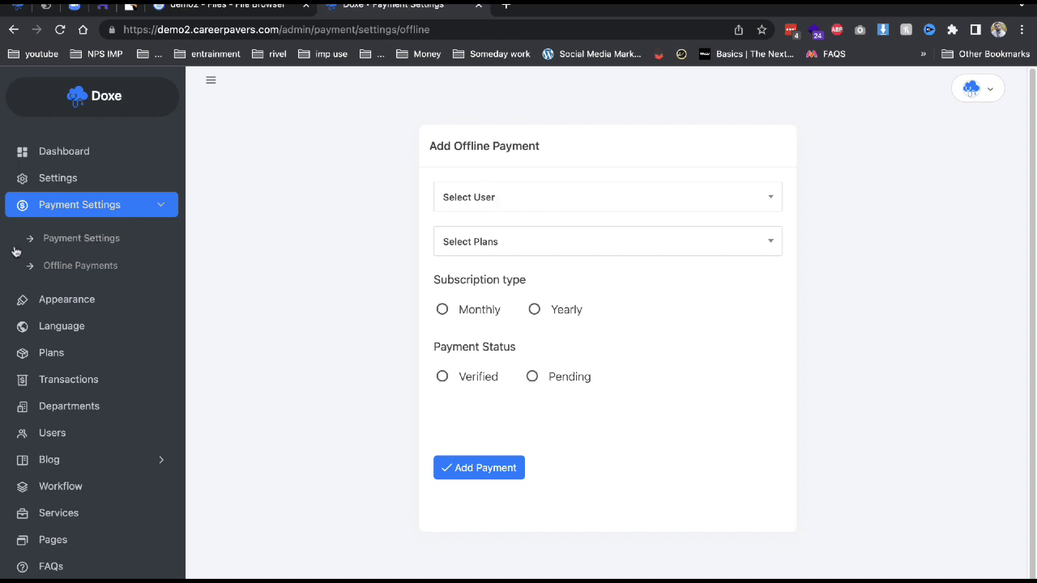
left_click(18, 303)
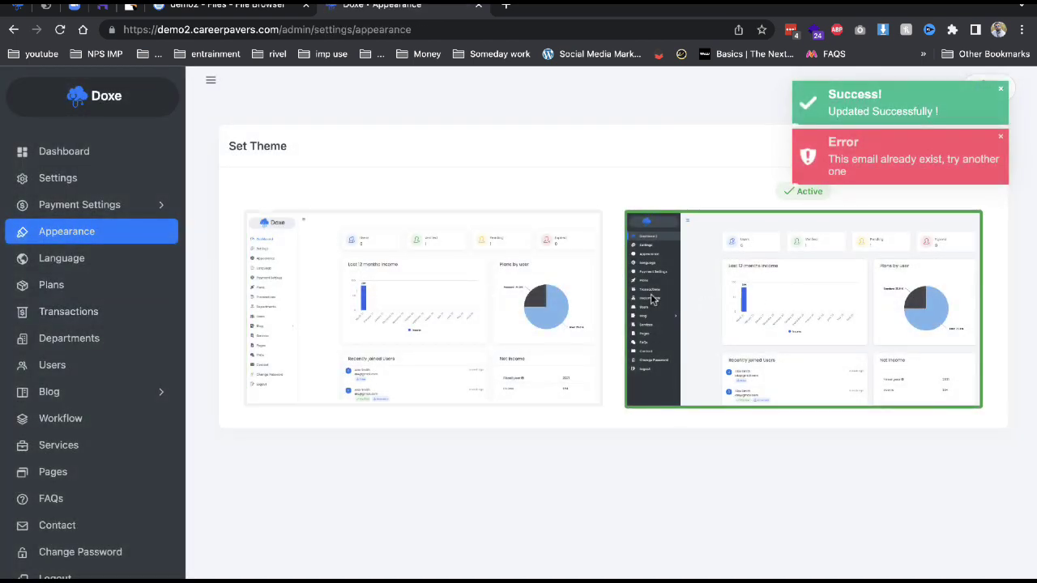
Browse the Language defaults and the Plans list, highlighting the Standard plan's yearly price.
left_click(62, 270)
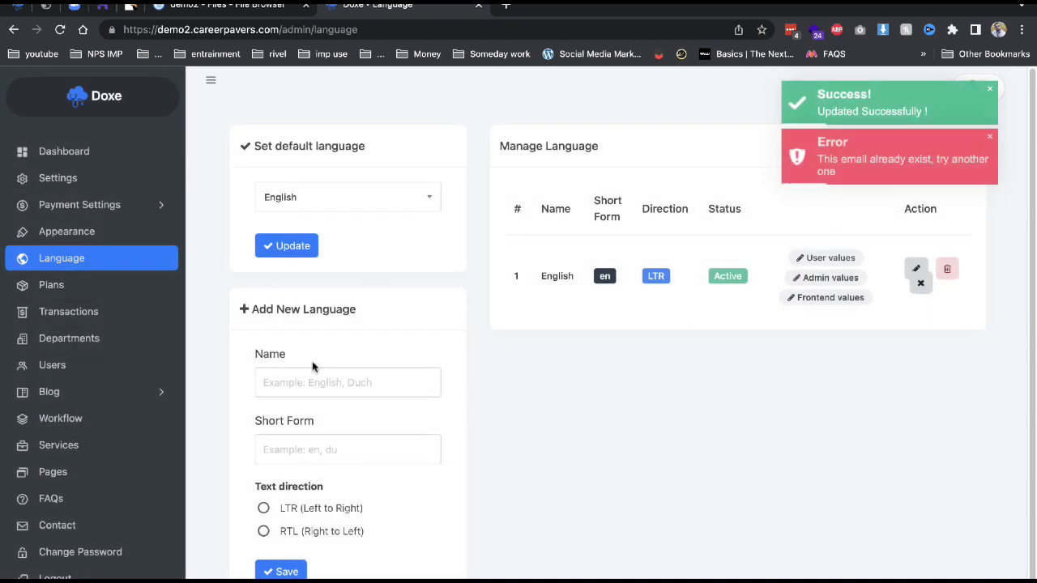
left_click(303, 188)
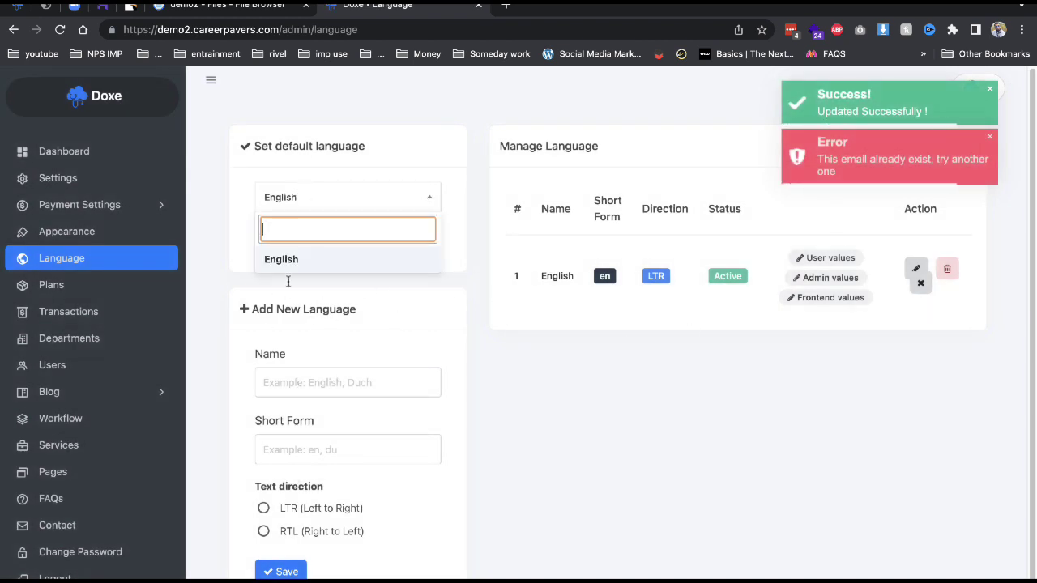
left_click(733, 387)
left_click(98, 289)
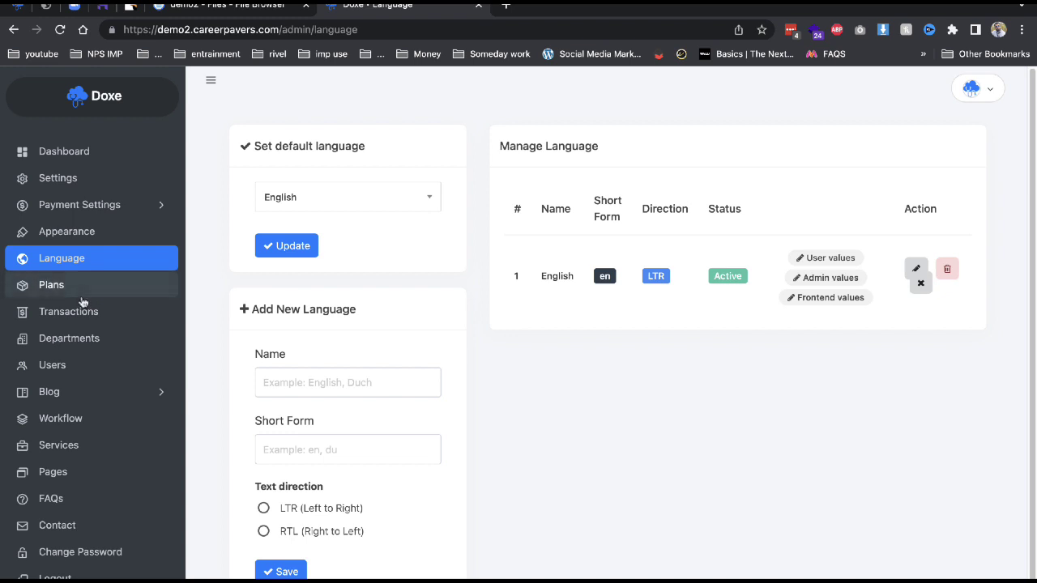
scroll(516, 371, "down", 1)
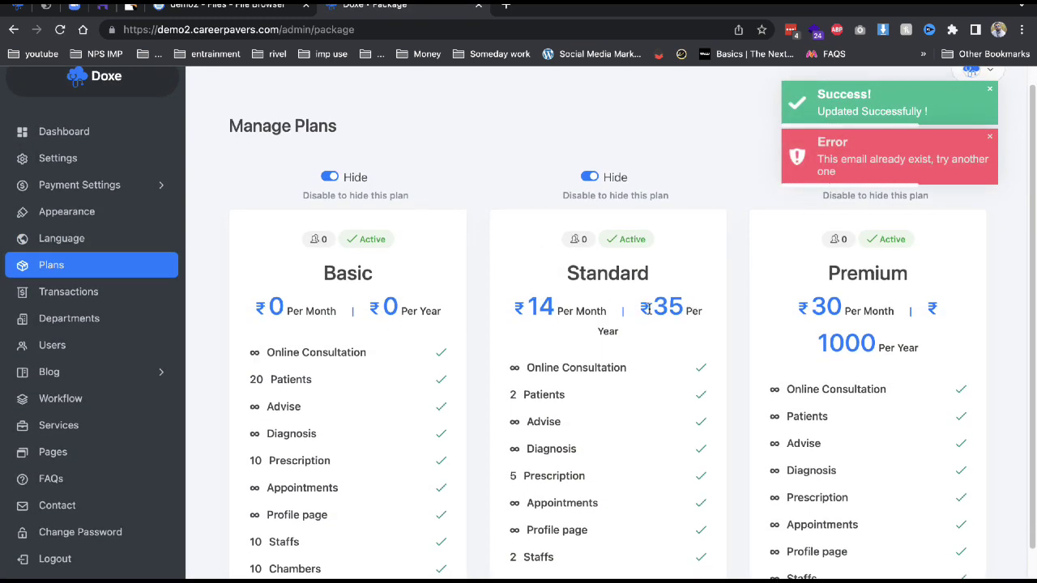
double_click(663, 308)
left_click_drag(653, 310, 614, 311)
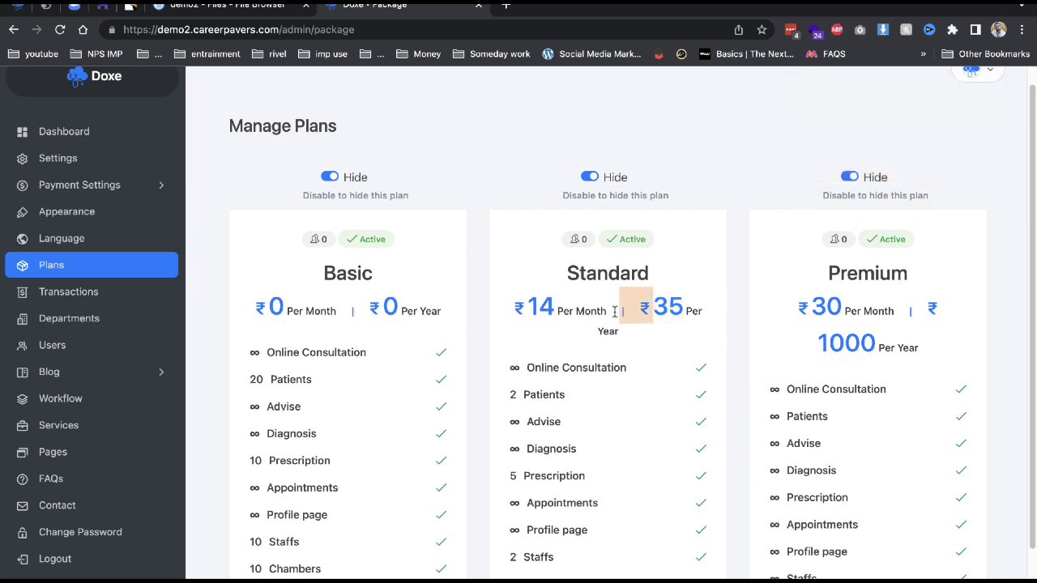
scroll(615, 312, "down", 3)
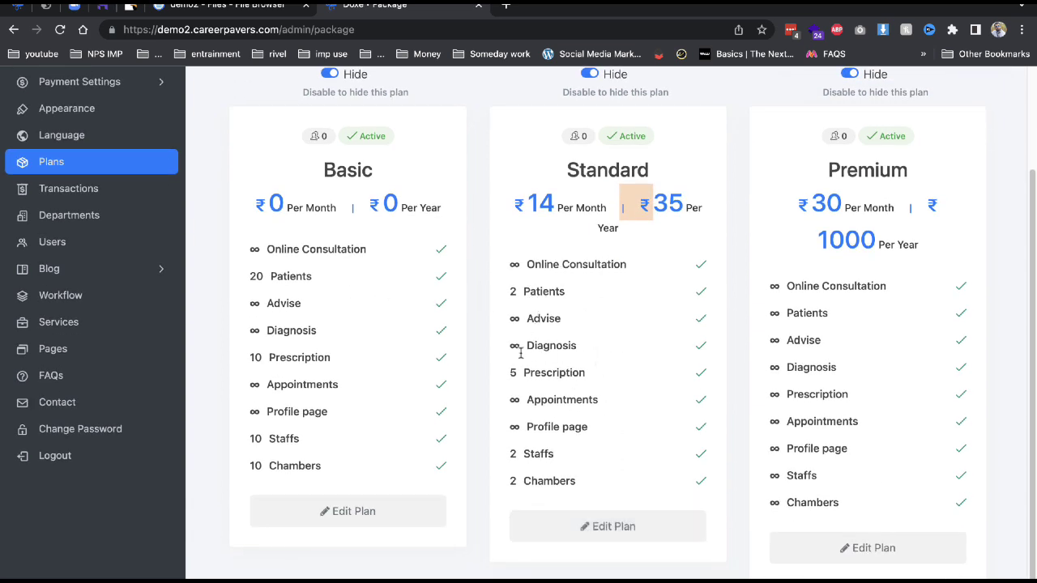
Change the Standard plan's patient limit from 2 to -1, save, and view Transactions.
left_click(583, 527)
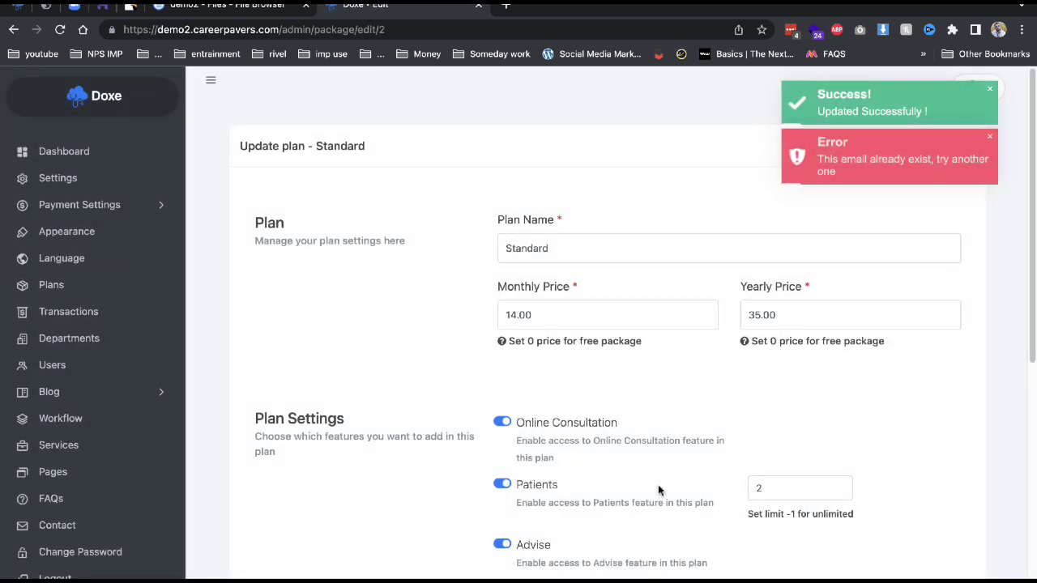
left_click(781, 498)
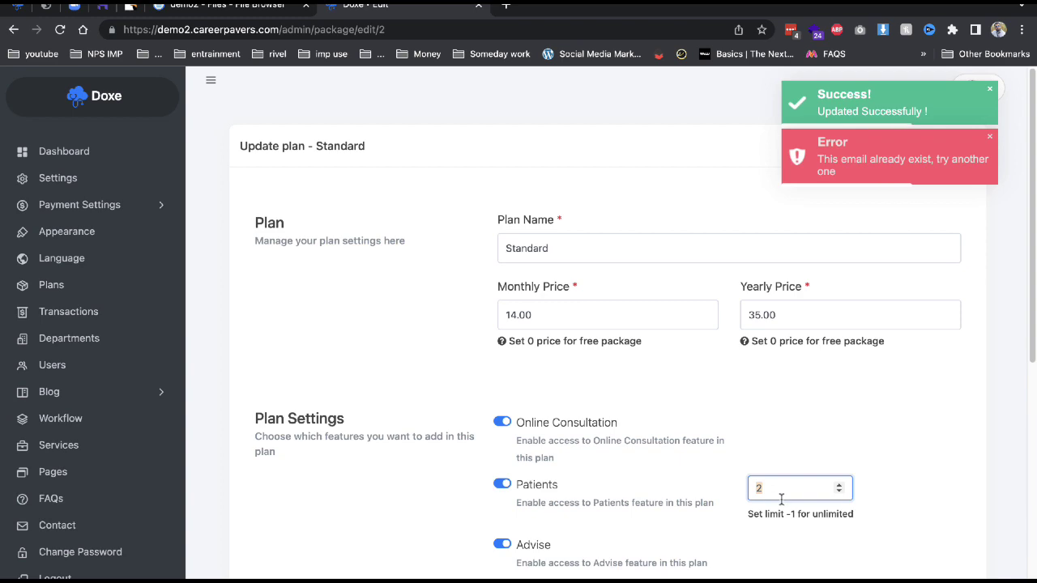
key("BackSpace")
type("-1")
scroll(780, 502, "down", 6)
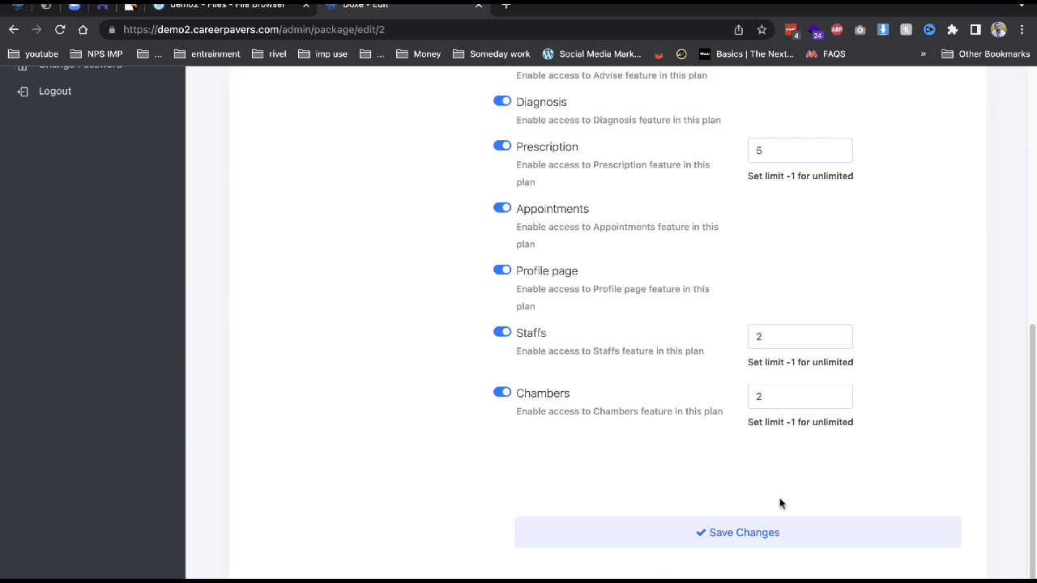
left_click(748, 531)
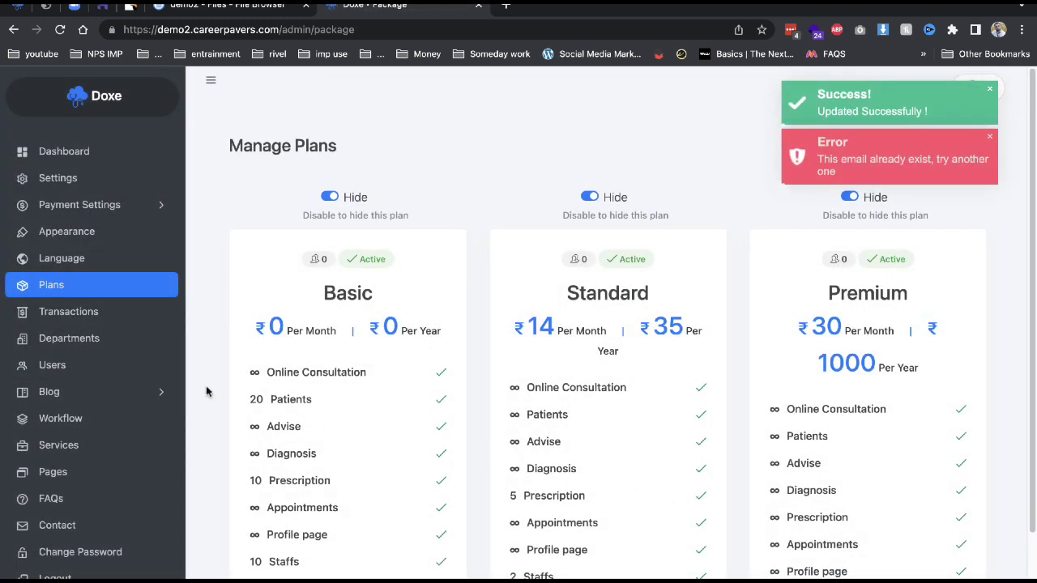
left_click(146, 316)
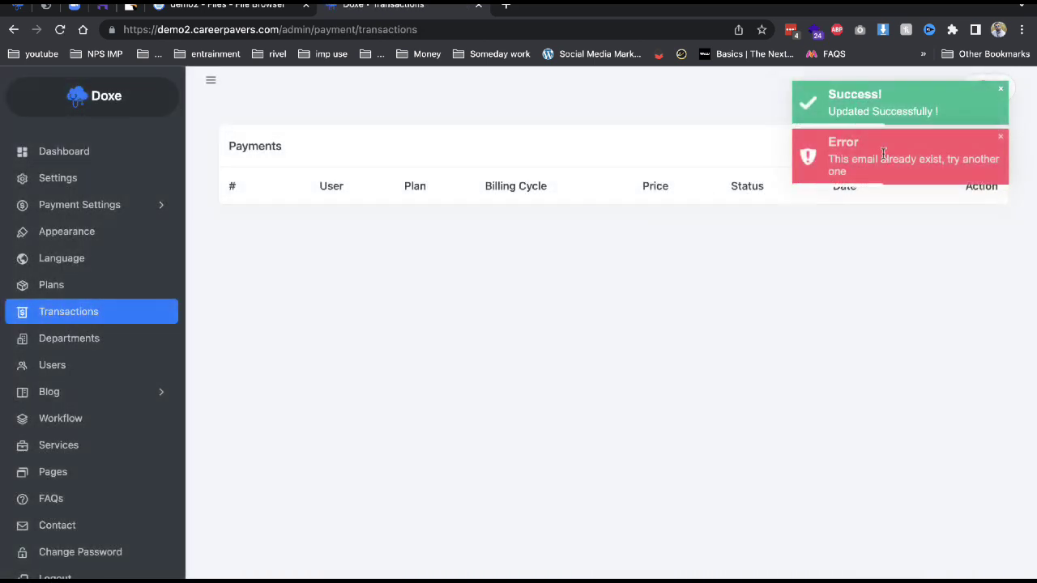
Browse the Departments list and show Users from all packages.
left_click(98, 348)
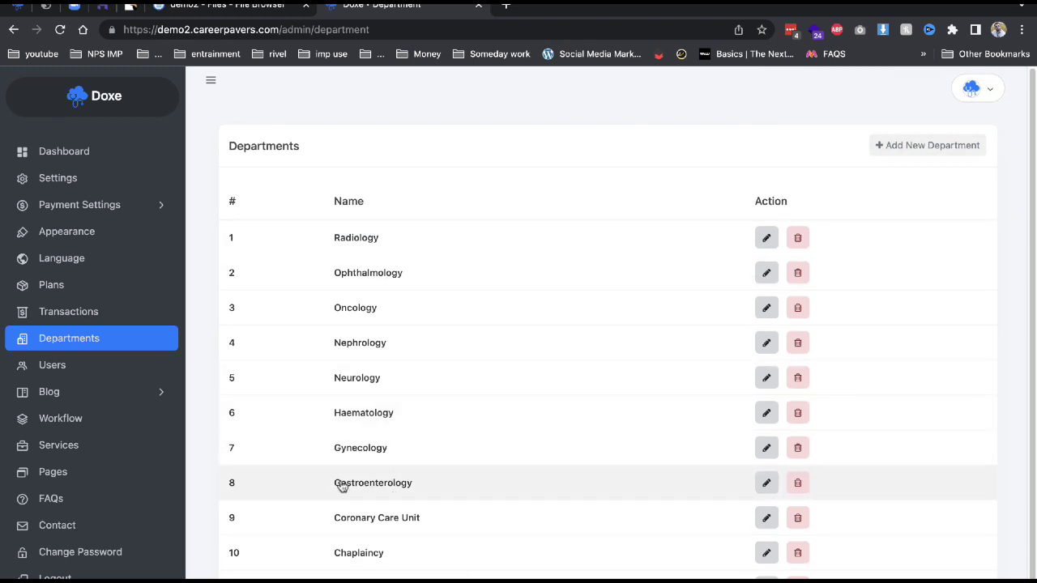
left_click(68, 371)
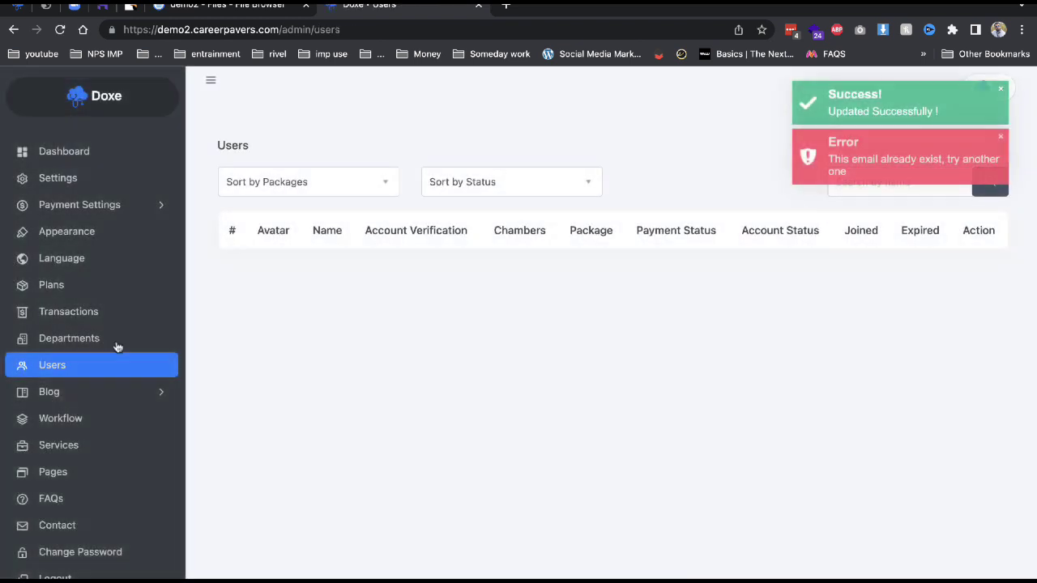
left_click(356, 185)
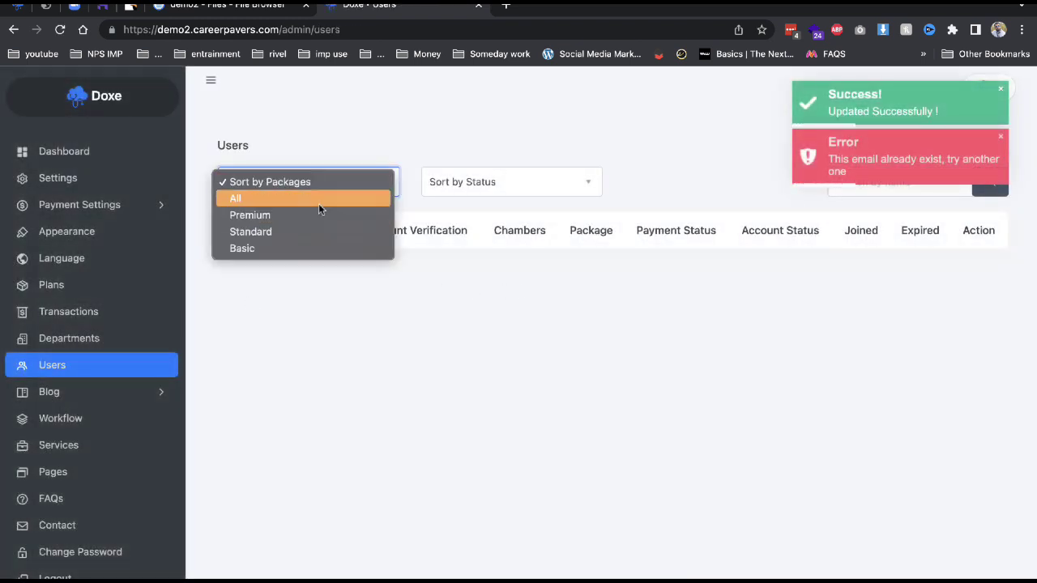
left_click(319, 204)
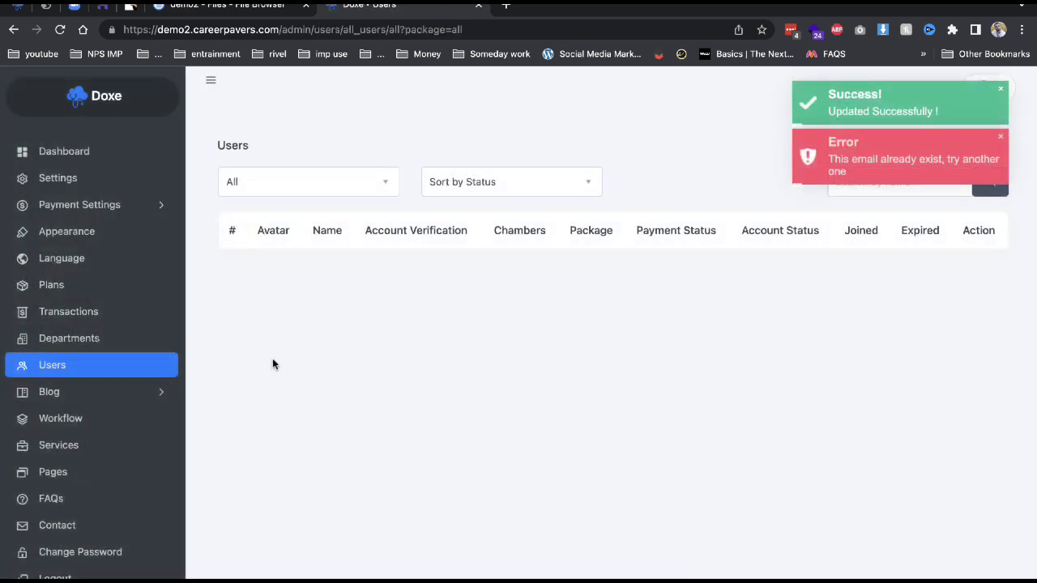
Browse the blog Workflow steps, Services and Pages, then open the Privacy Policy page for editing.
left_click(99, 397)
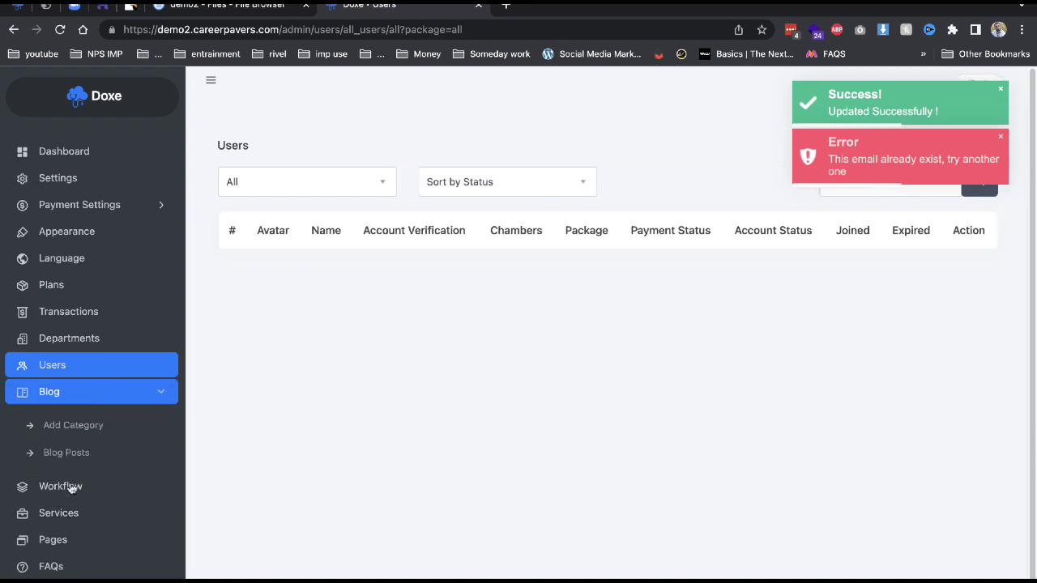
left_click(72, 488)
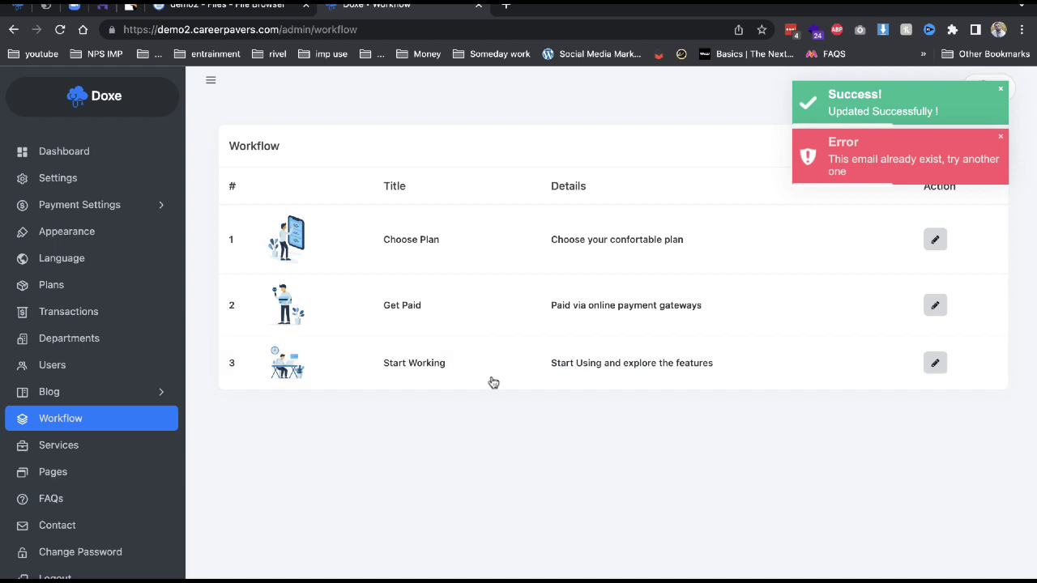
left_click(88, 445)
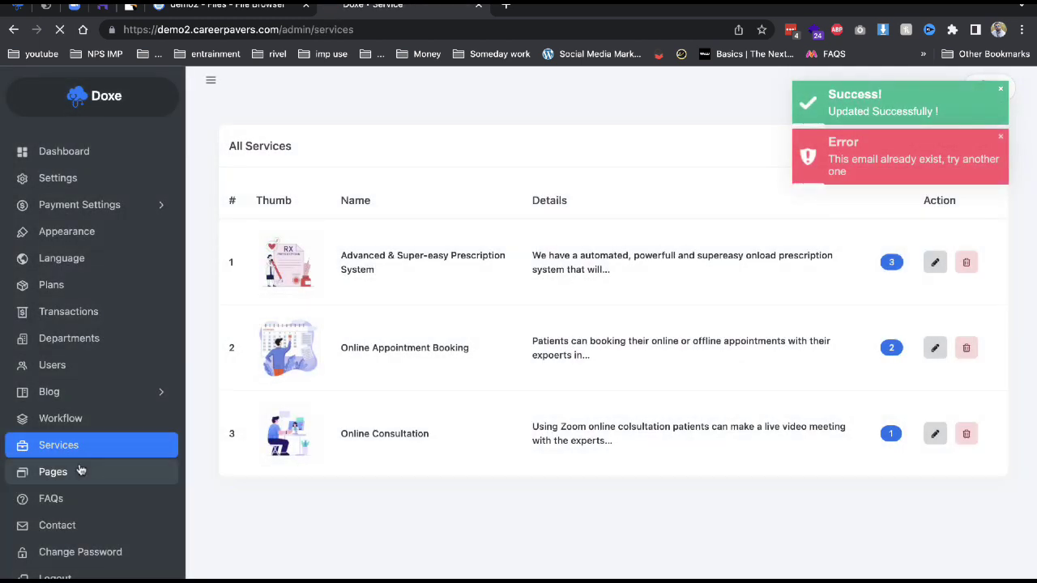
left_click(80, 472)
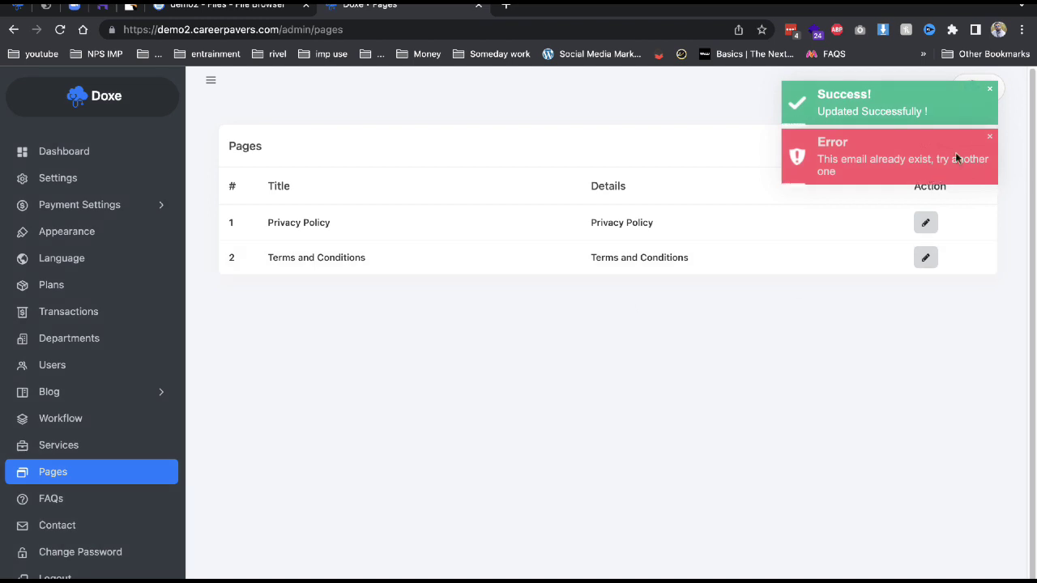
left_click(1002, 88)
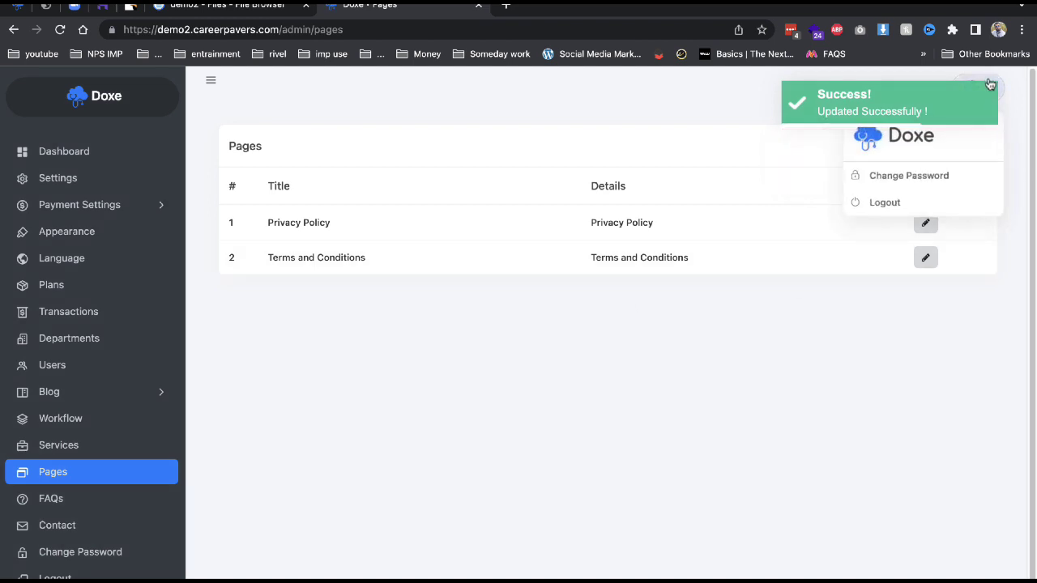
left_click(519, 144)
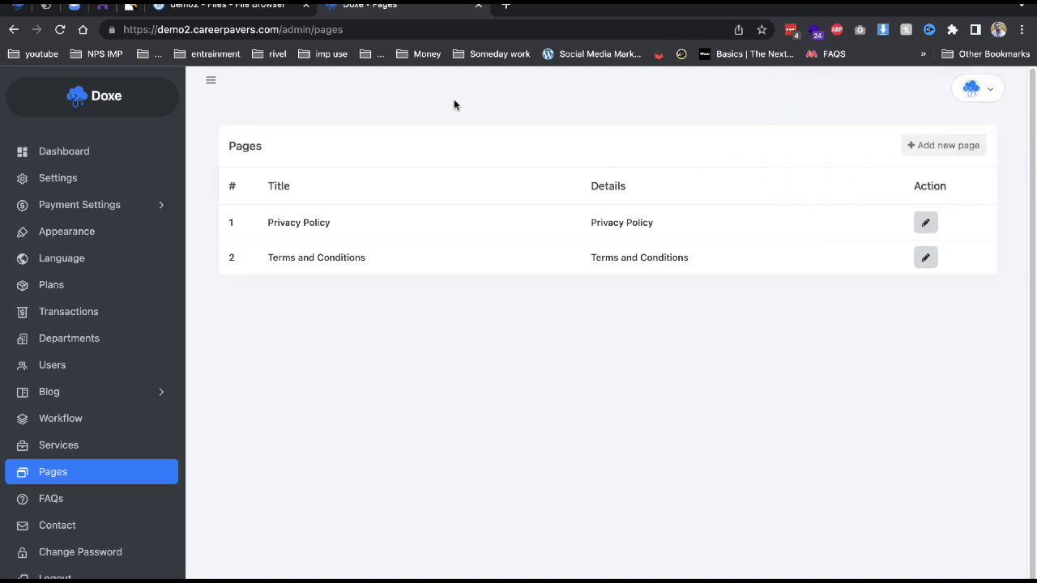
left_click(934, 232)
scroll(452, 420, "down", 1)
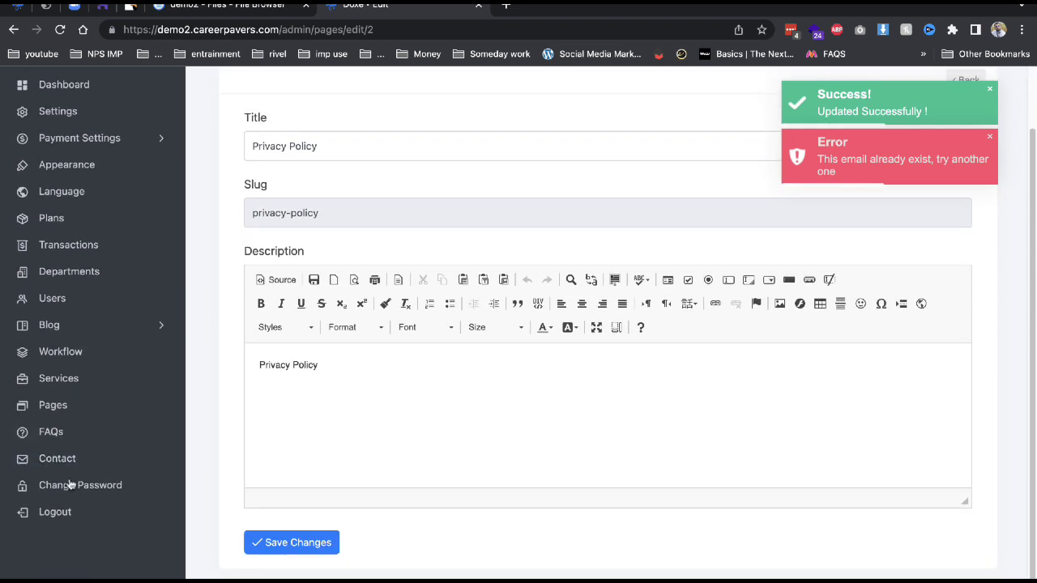
Log out and start a new registration, entering the account's full name.
left_click(45, 517)
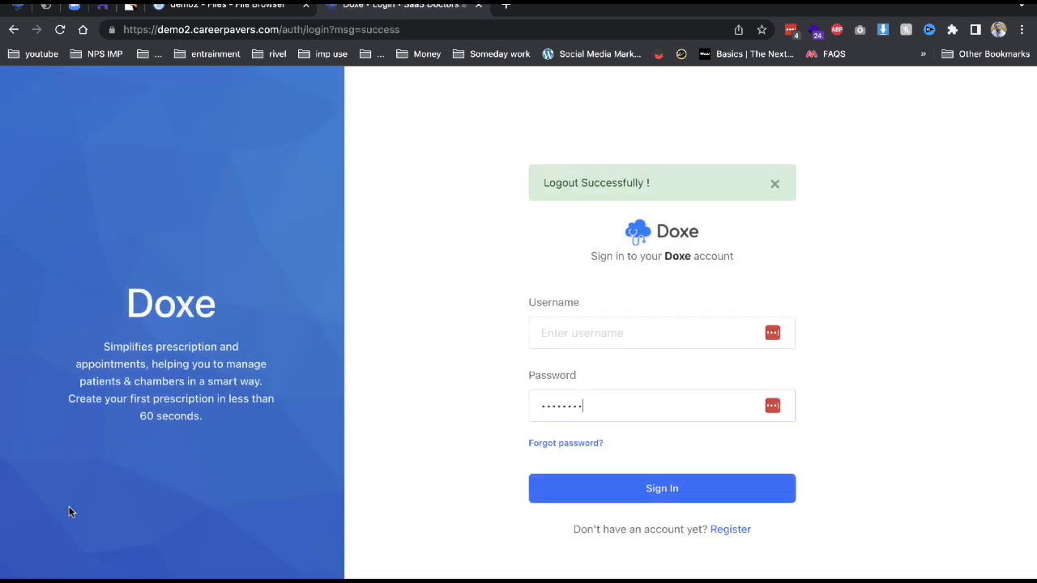
left_click(730, 528)
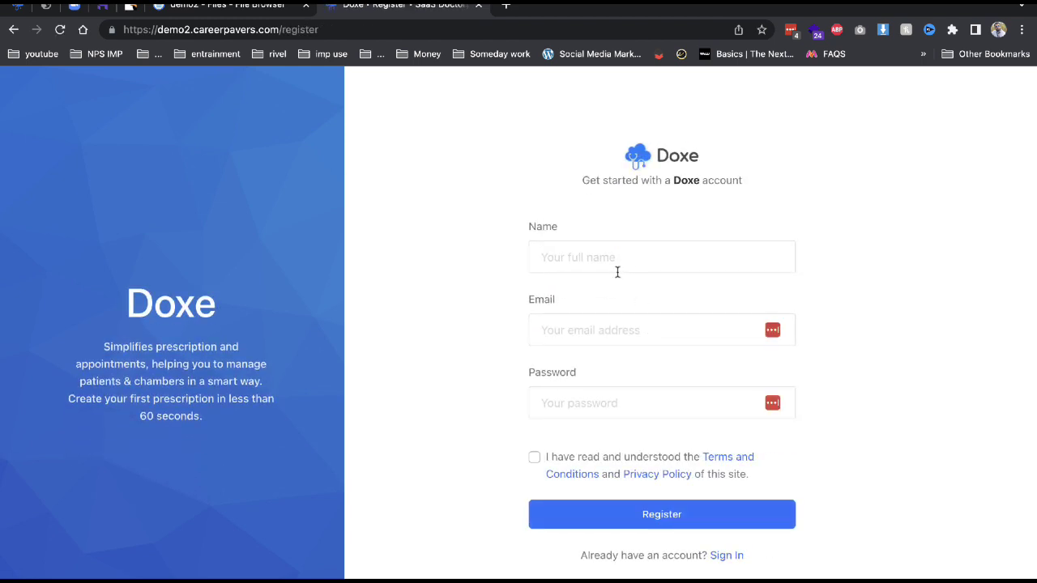
left_click(627, 262)
type("demo ")
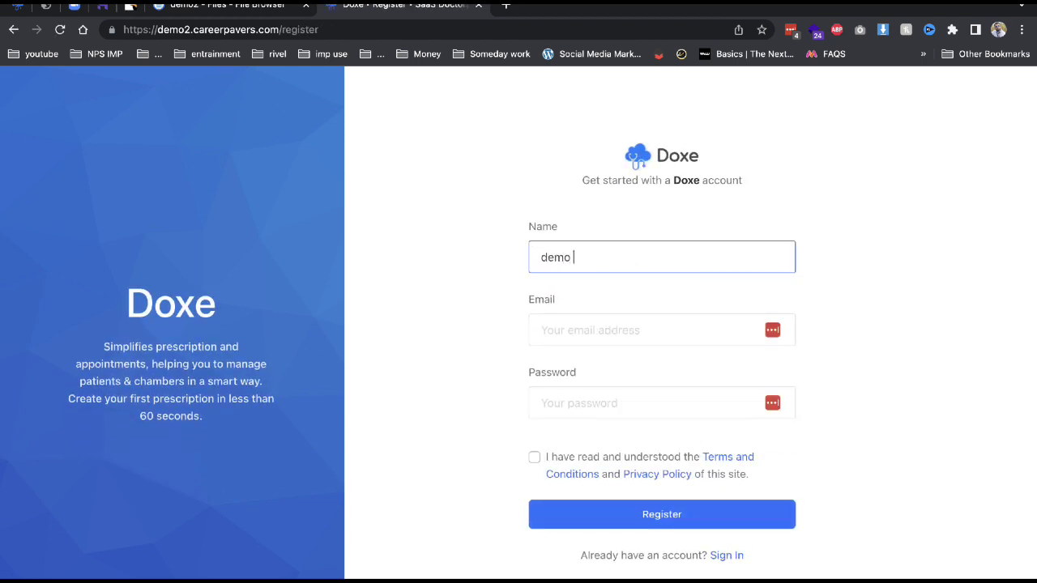
type("signh")
Fill in the e-mail and password, accept the terms, and submit the registration.
key("Tab")
type("De")
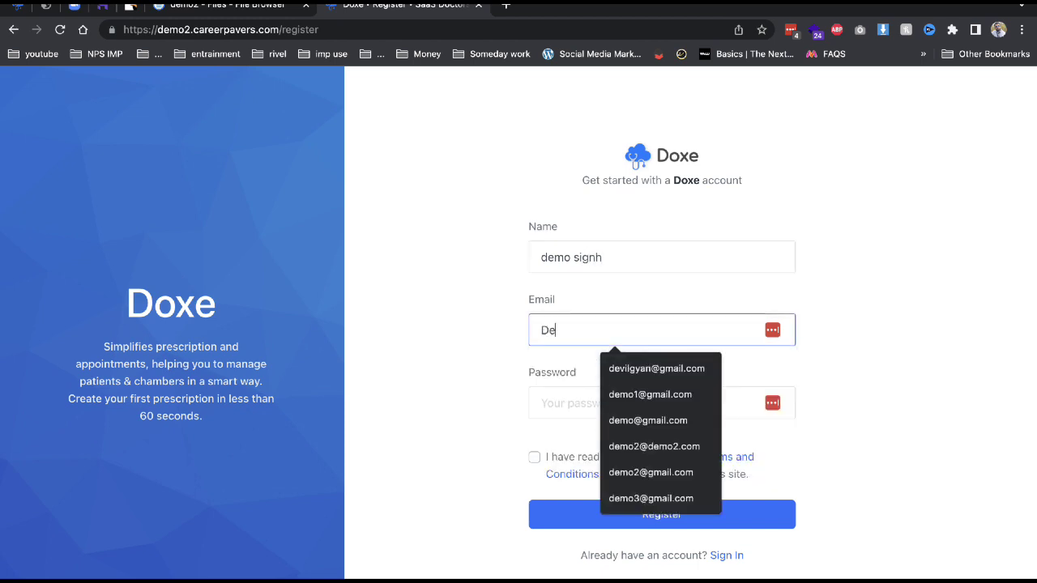
key("BackSpace")
key("BackSpace")
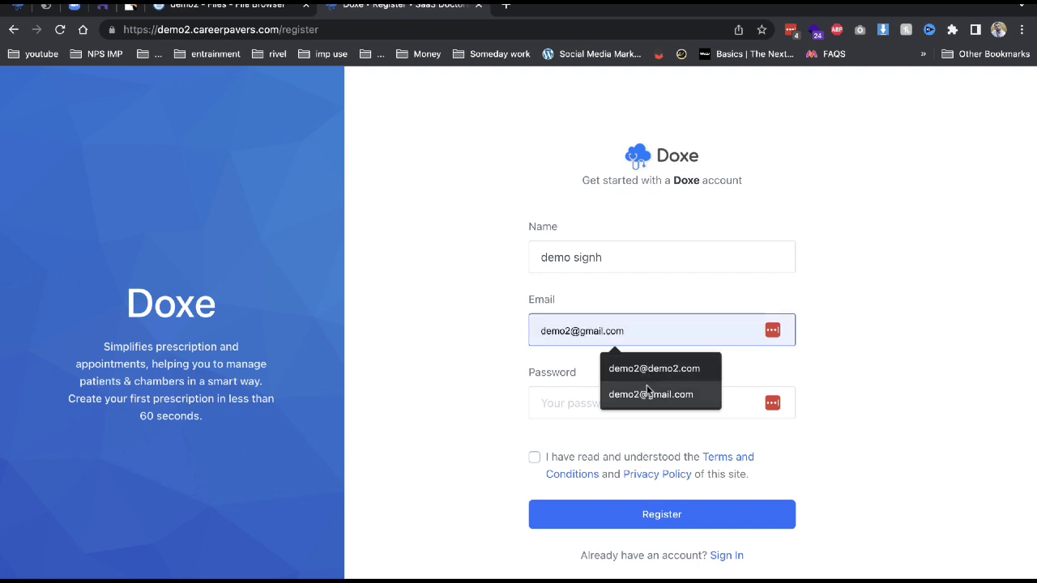
left_click(647, 389)
key("Tab")
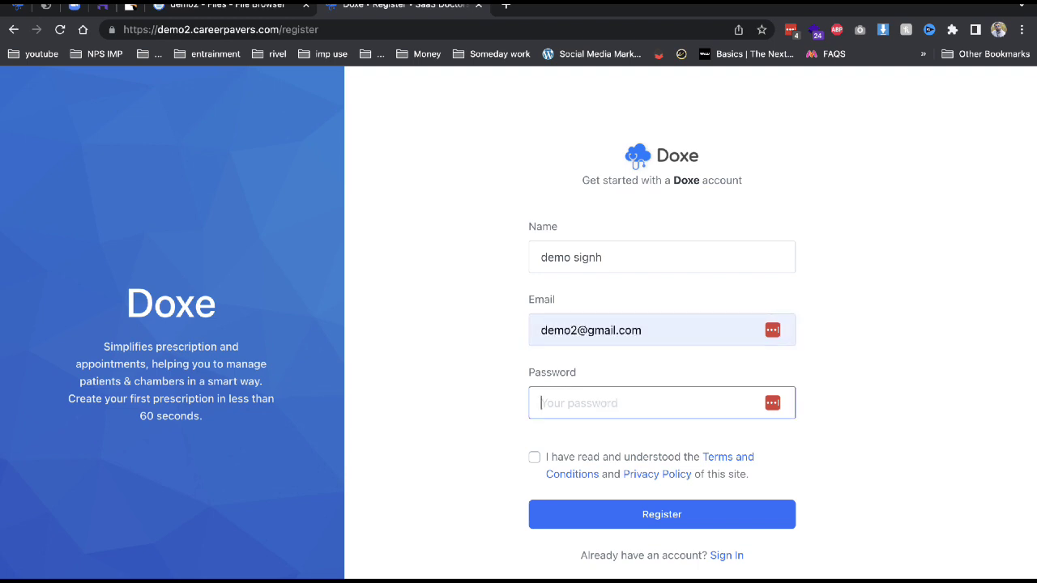
type("123")
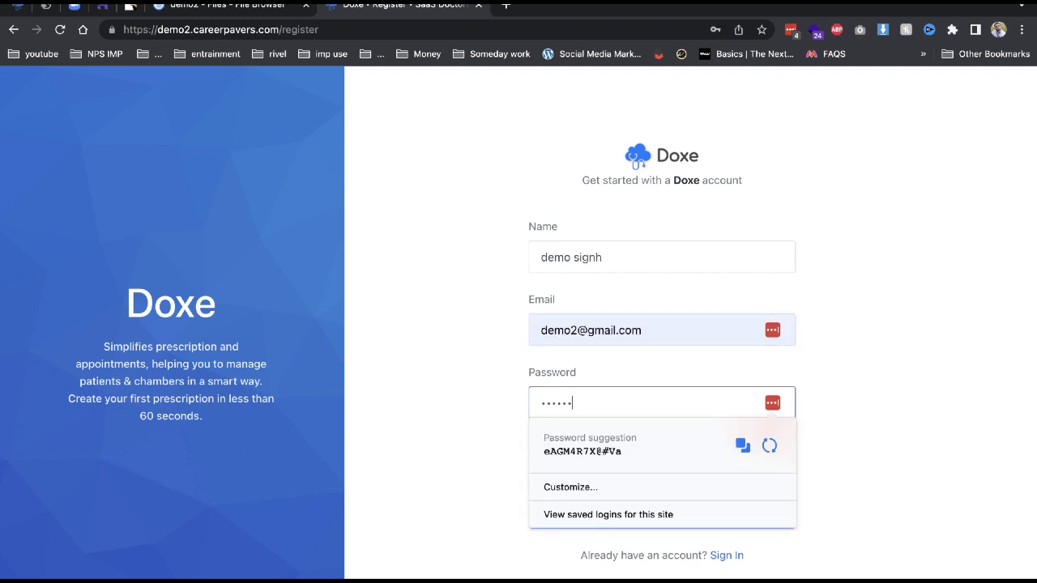
left_click(486, 434)
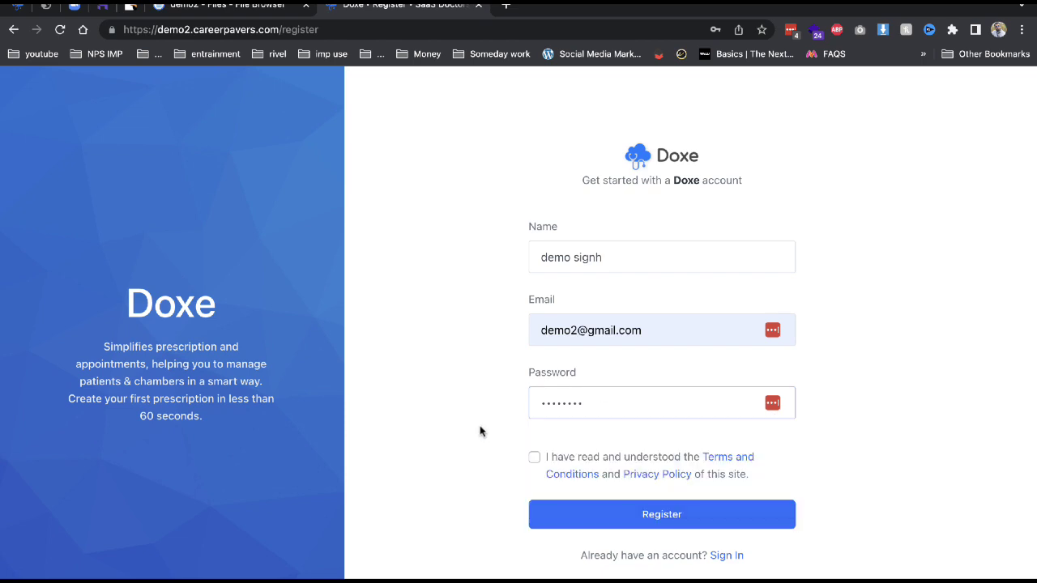
left_click(534, 457)
left_click(575, 519)
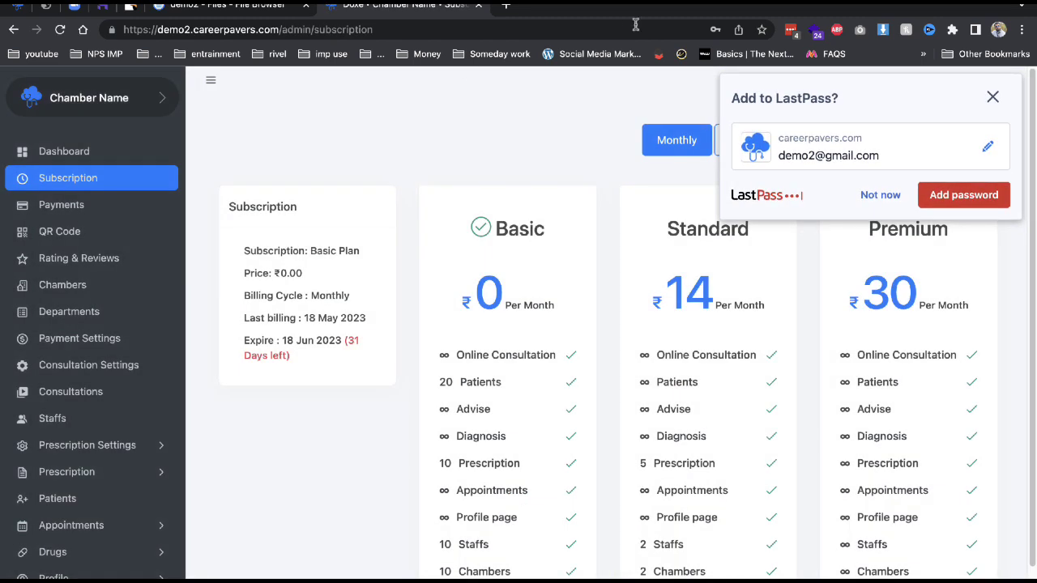
left_click(891, 198)
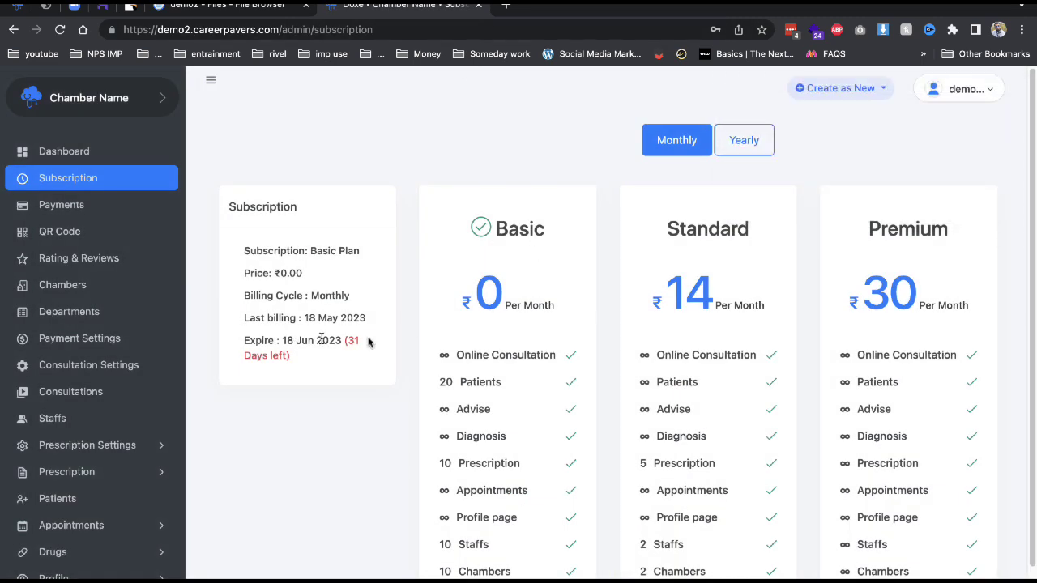
left_click_drag(247, 252, 329, 344)
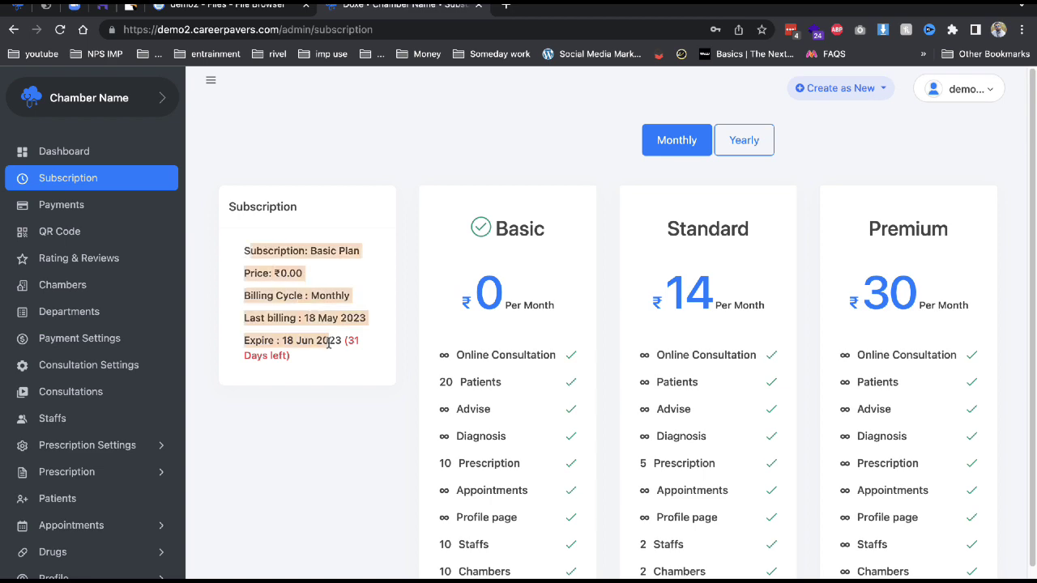
scroll(575, 549, "down", 2)
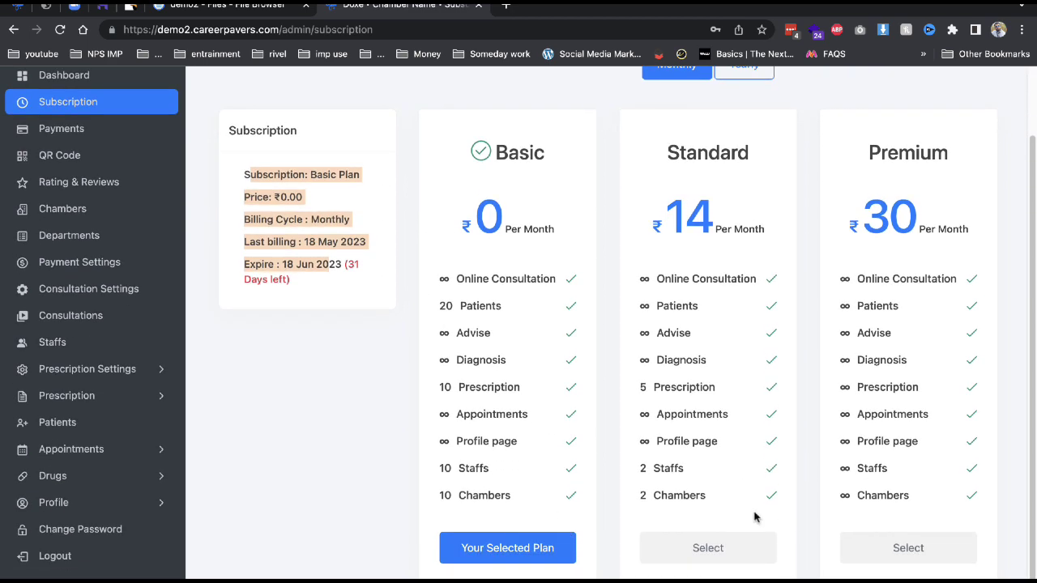
left_click(721, 544)
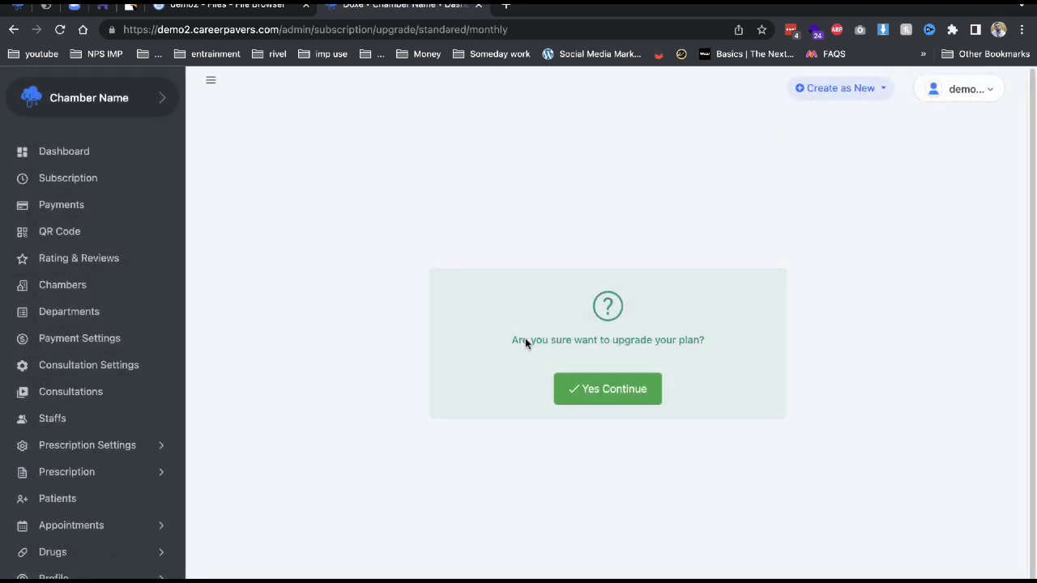
left_click(69, 172)
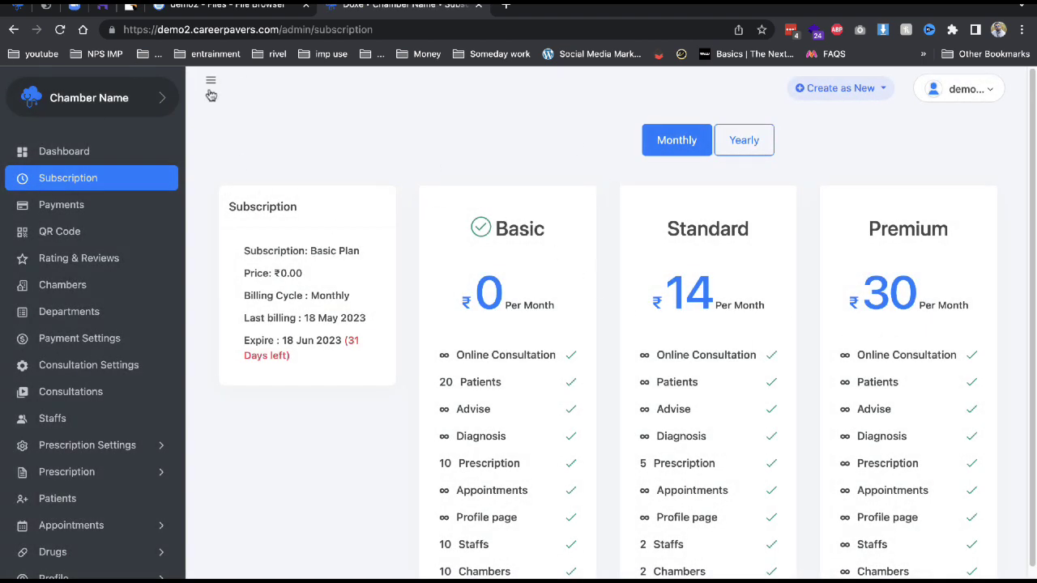
Edit the chamber from Manage Chambers, set its department to Gastroenterology, and save.
left_click(136, 97)
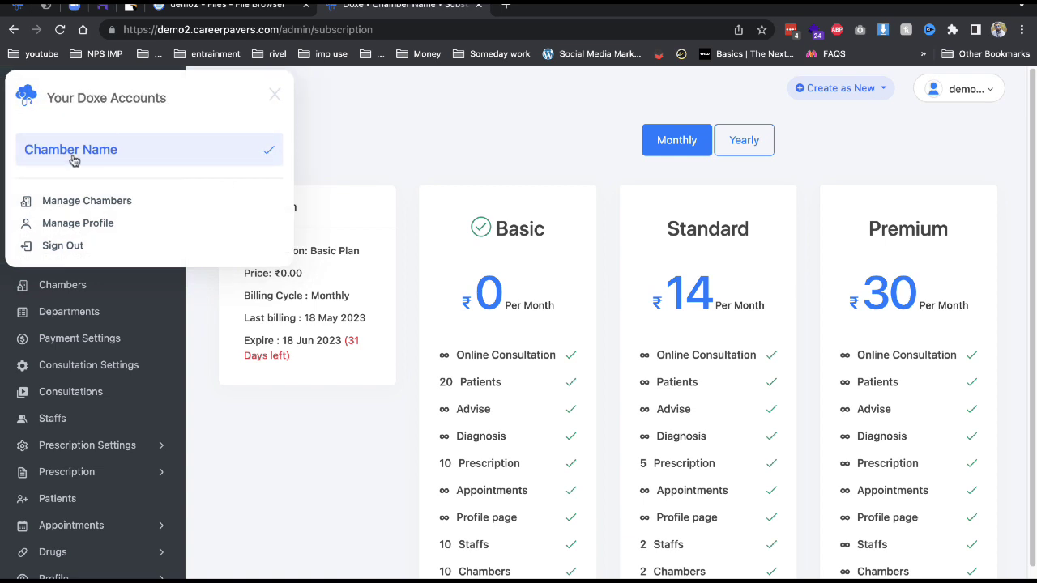
left_click(112, 205)
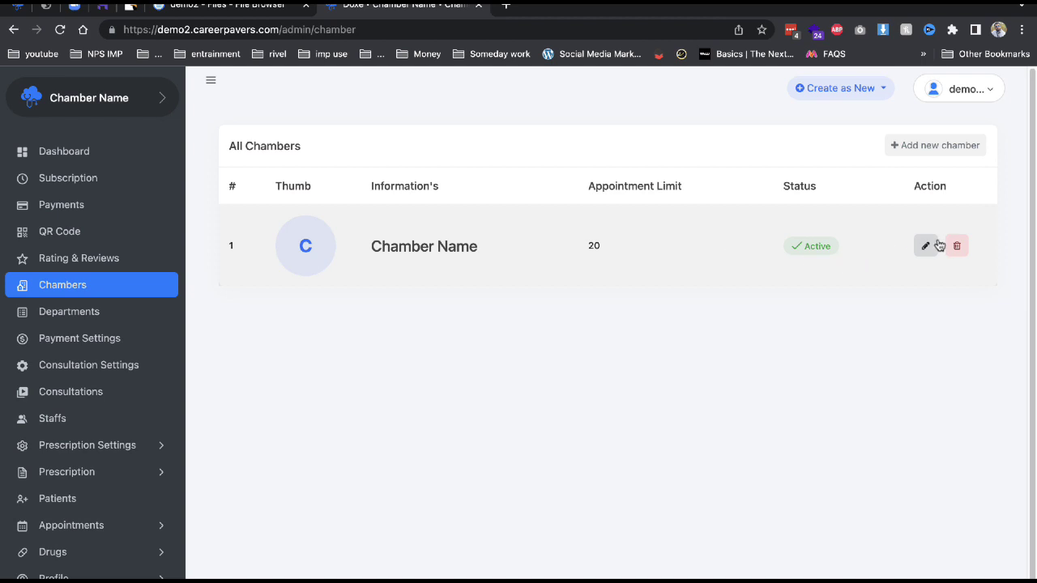
left_click(927, 245)
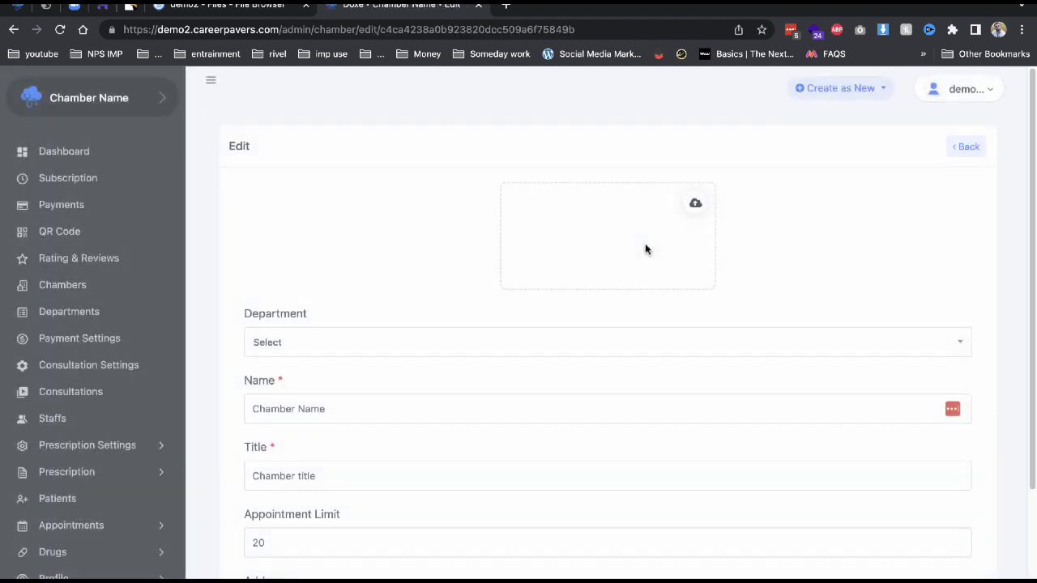
scroll(359, 389, "down", 3)
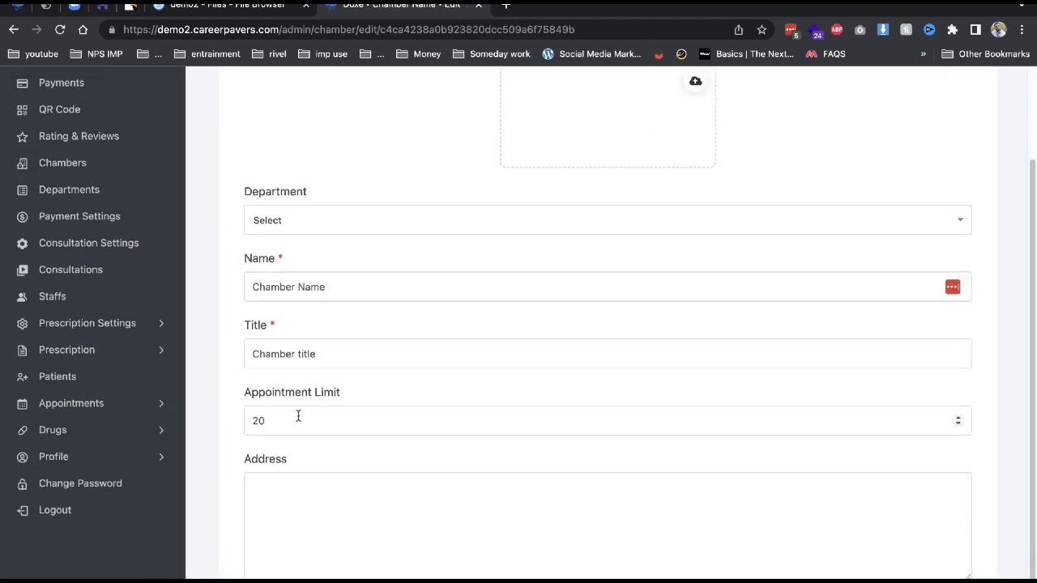
triple_click(306, 354)
left_click(290, 281)
left_click(321, 225)
scroll(303, 364, "down", 1)
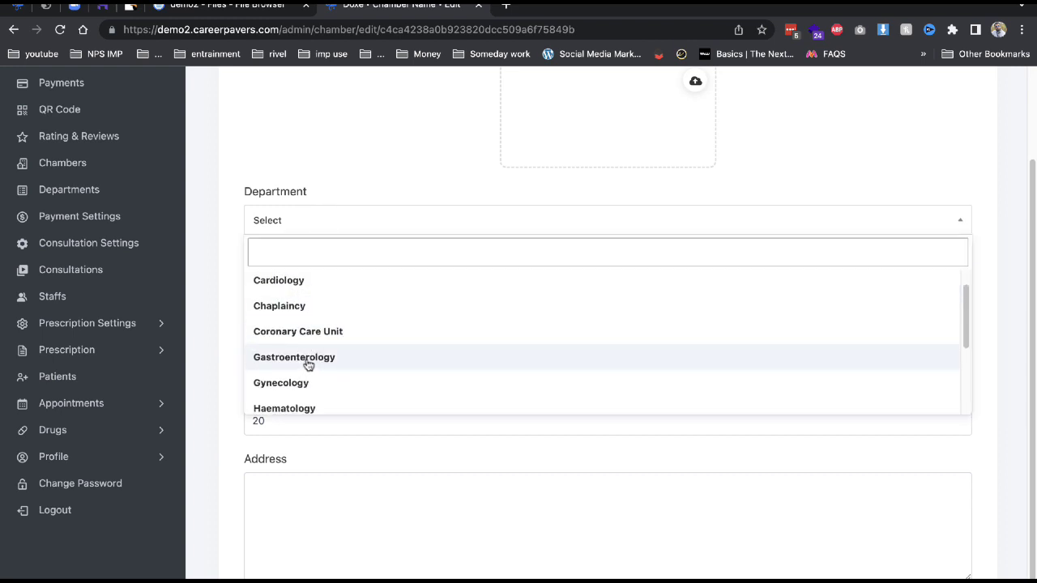
left_click(305, 362)
key("Return")
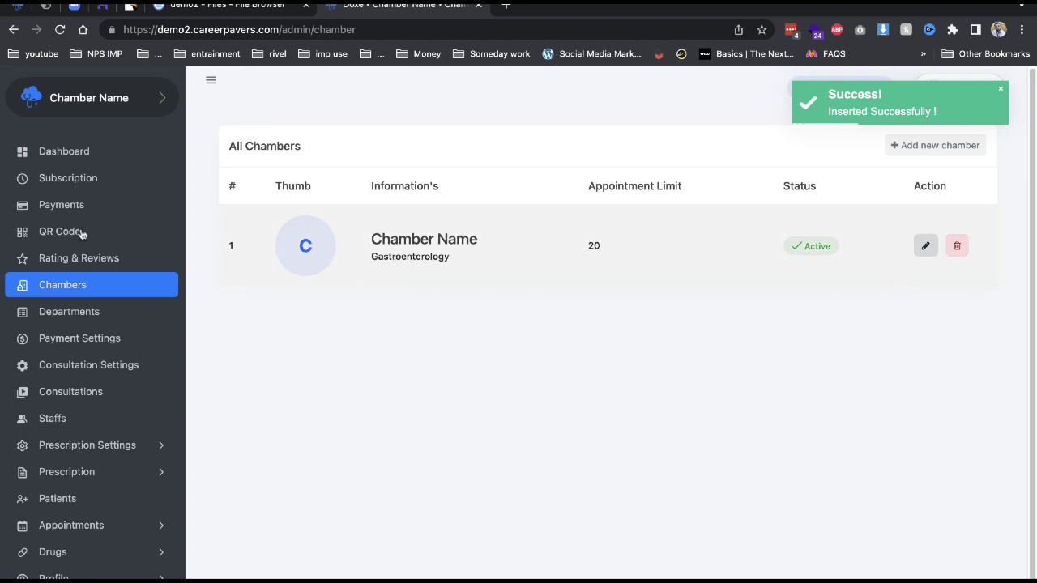
Browse Plans, Payments, the new-record menu, the chamber QR code page and rating settings.
left_click(86, 180)
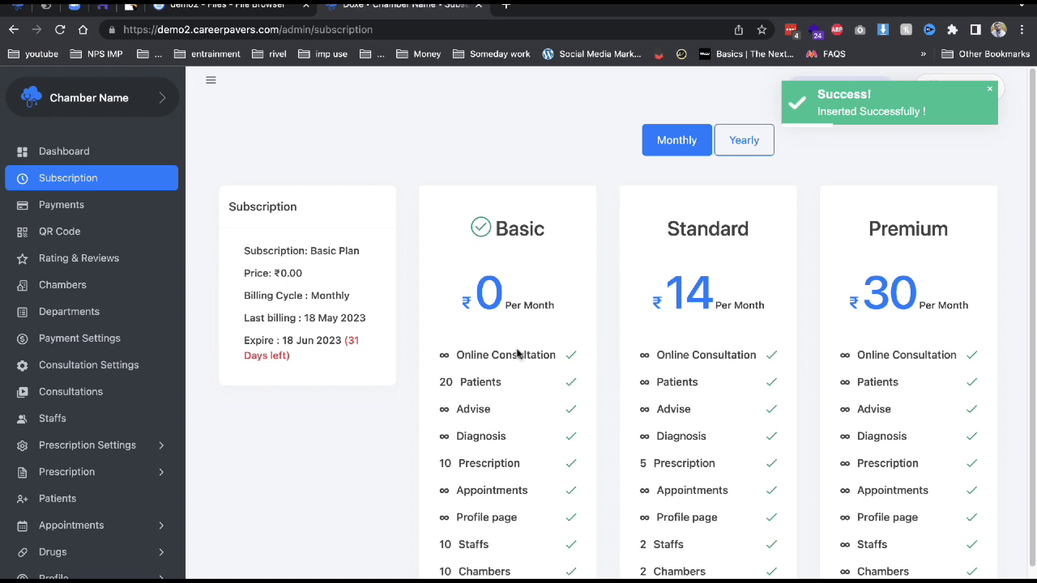
left_click(130, 217)
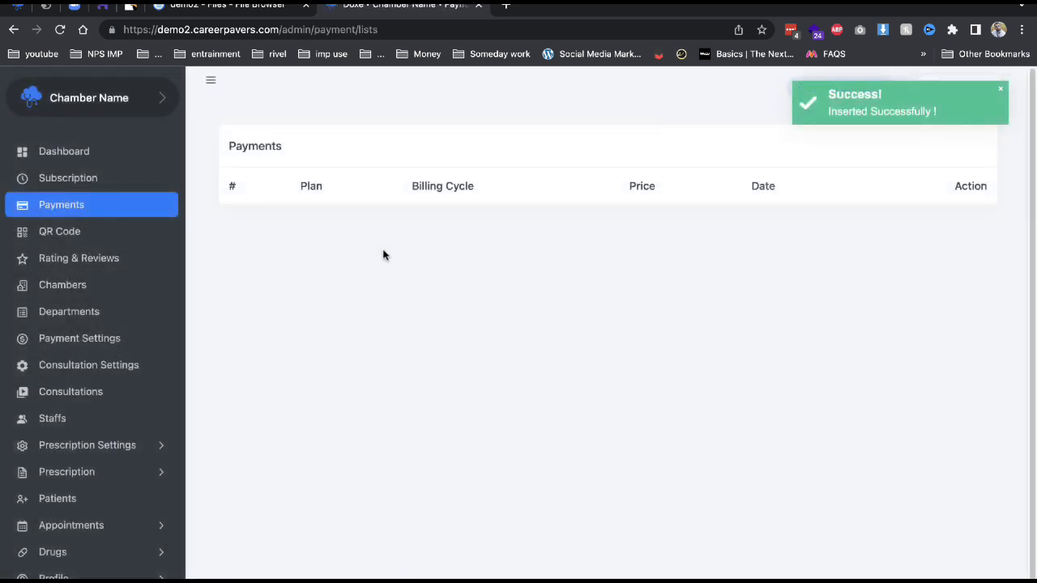
left_click(1002, 93)
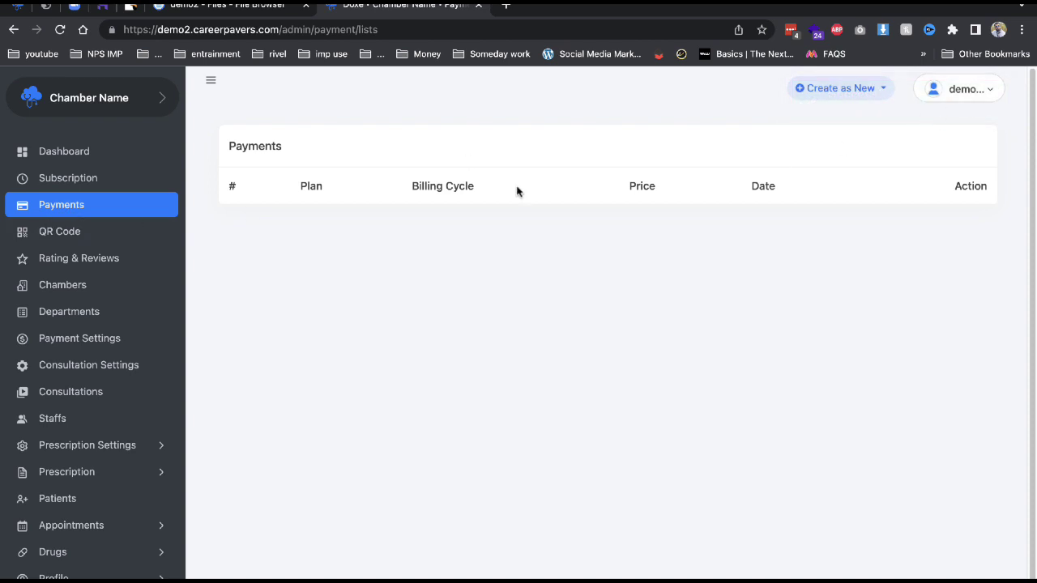
left_click(826, 88)
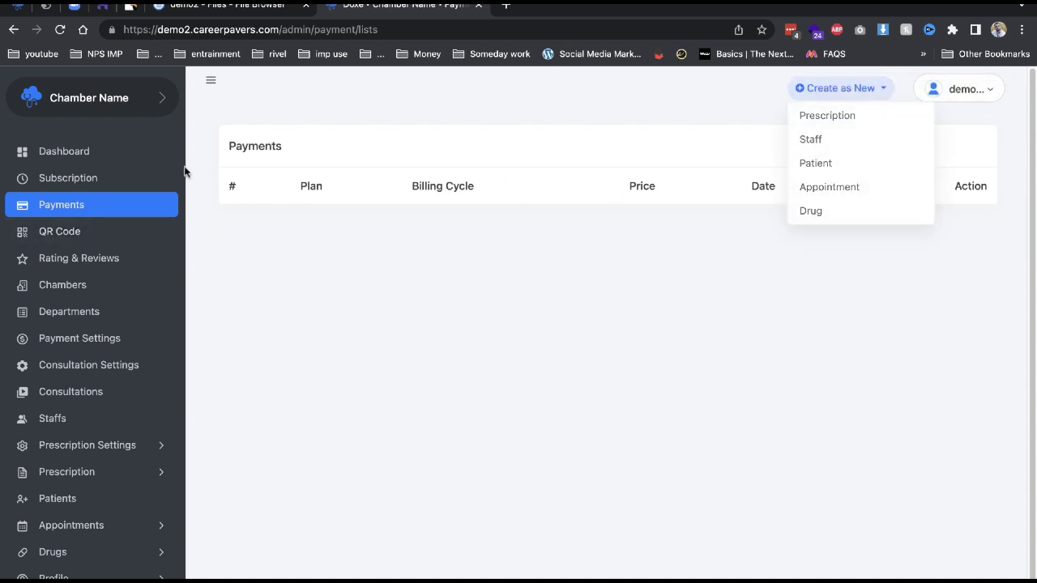
left_click(111, 232)
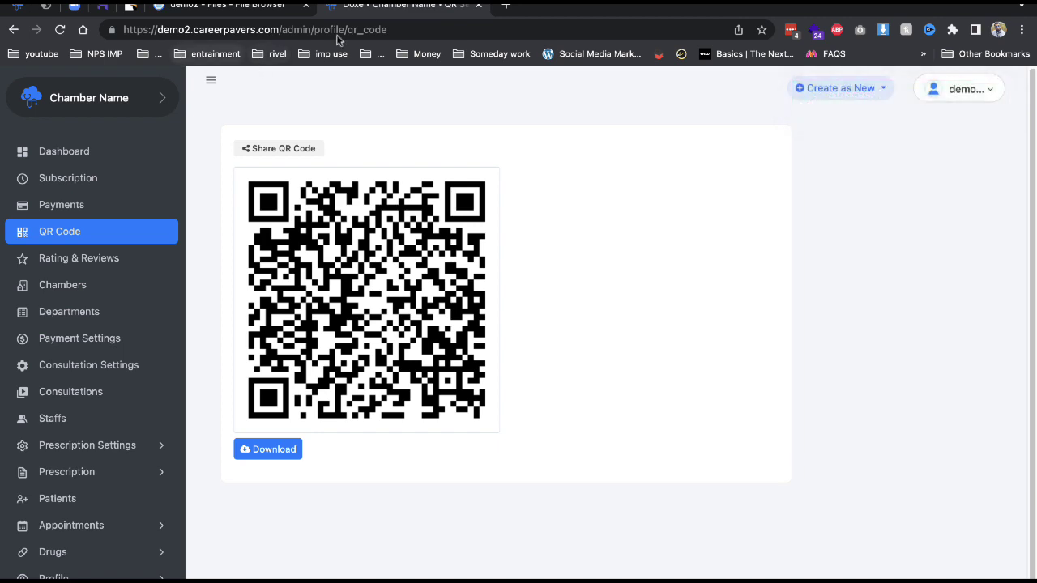
left_click(118, 258)
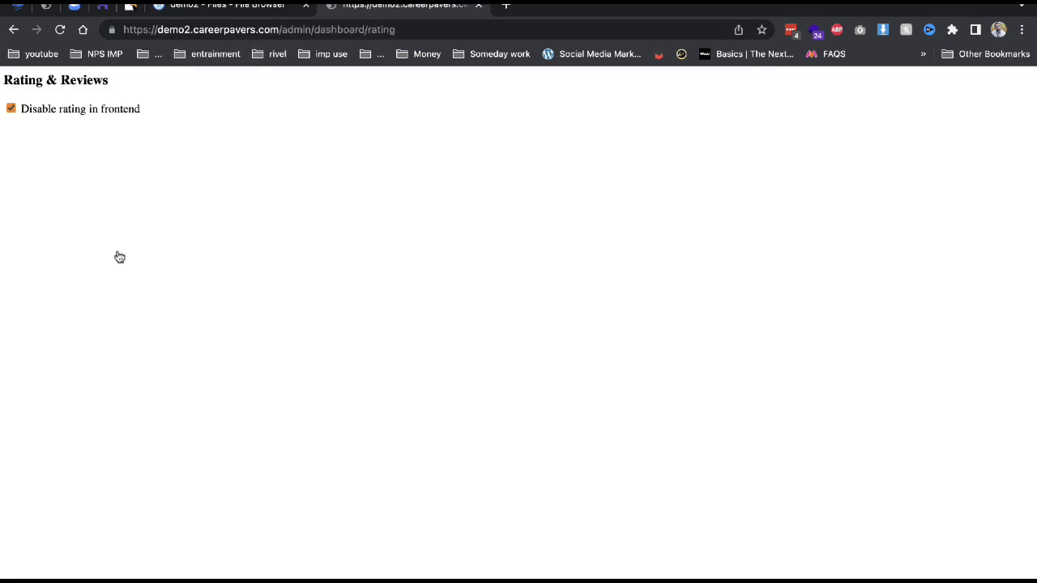
left_click(14, 31)
Add a department titled 'gas' on the Departments page.
left_click(69, 294)
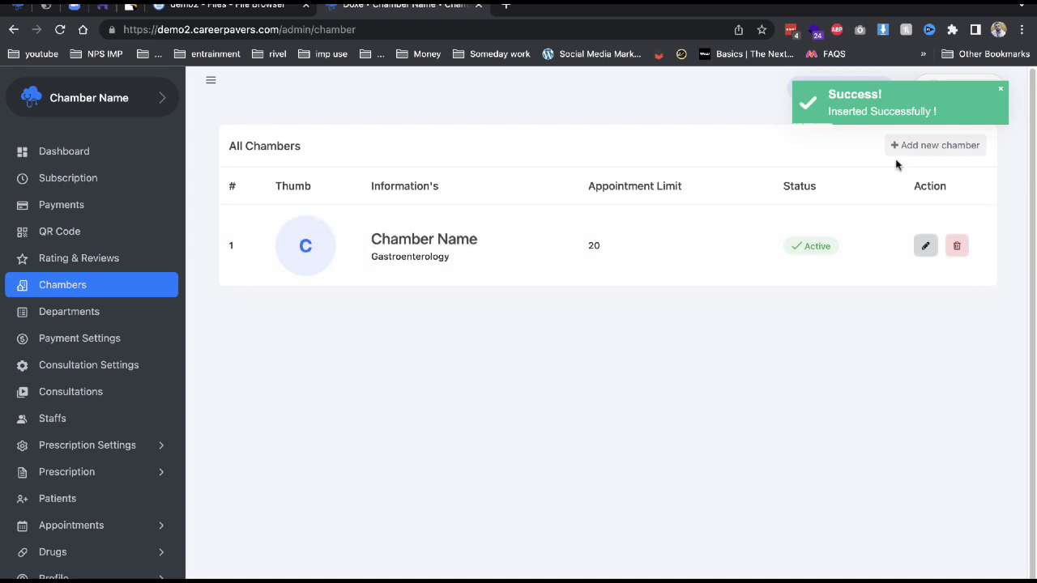
left_click(101, 314)
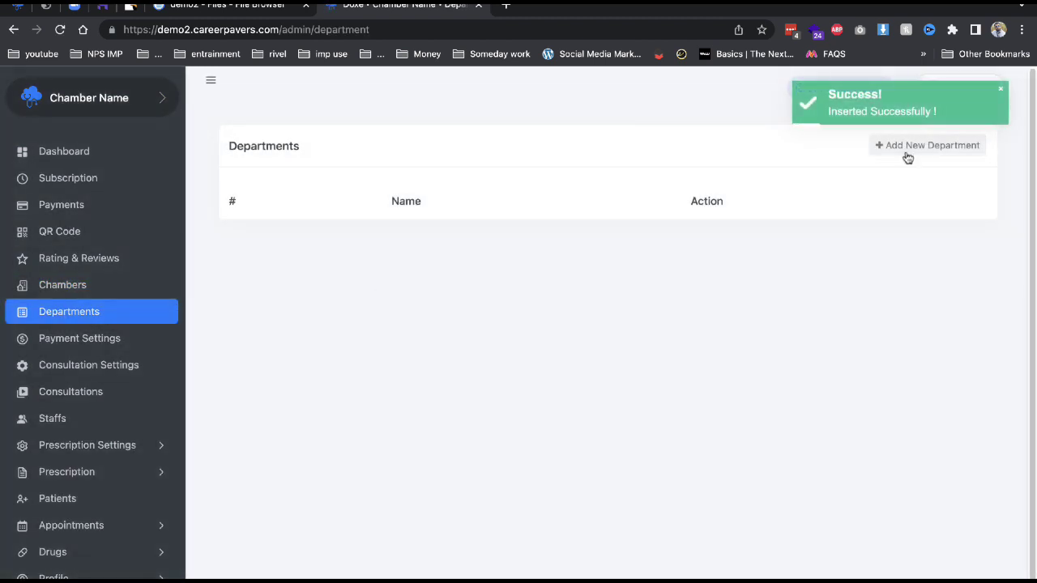
left_click(904, 157)
left_click(594, 227)
type("gas")
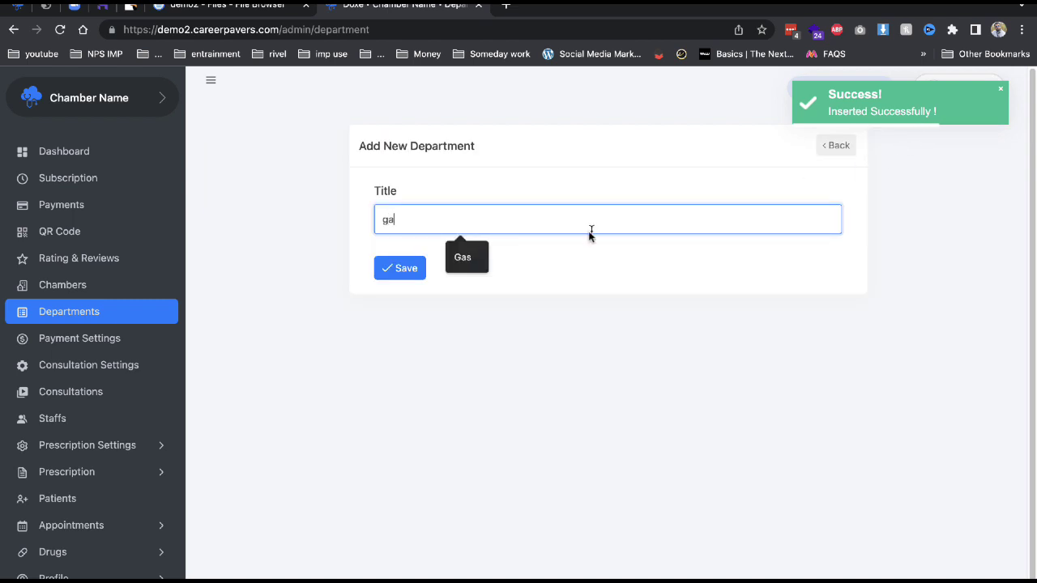
left_click(386, 267)
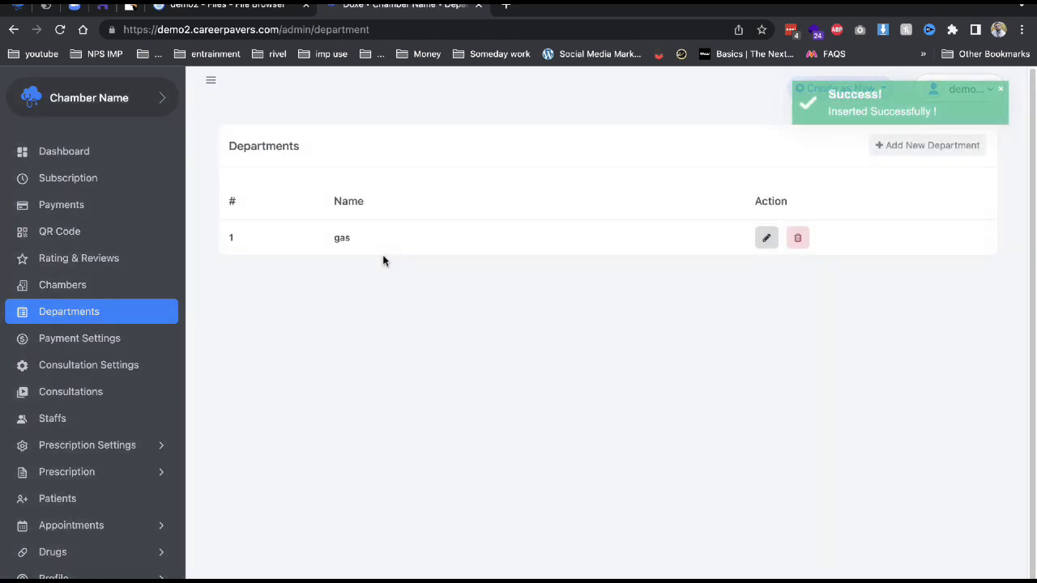
Set the payment currency to India - INR.
left_click(103, 338)
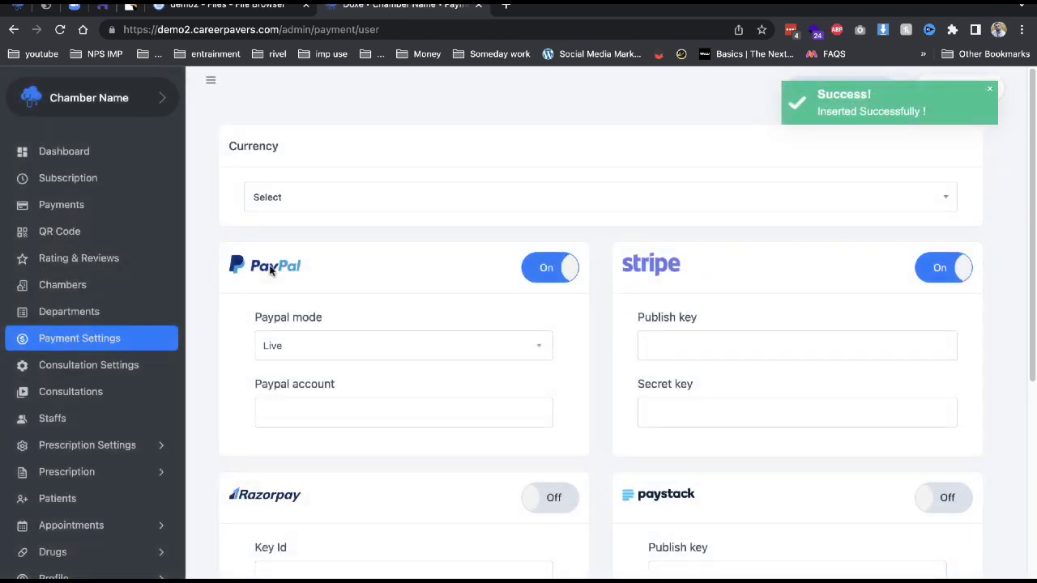
scroll(427, 462, "down", 1)
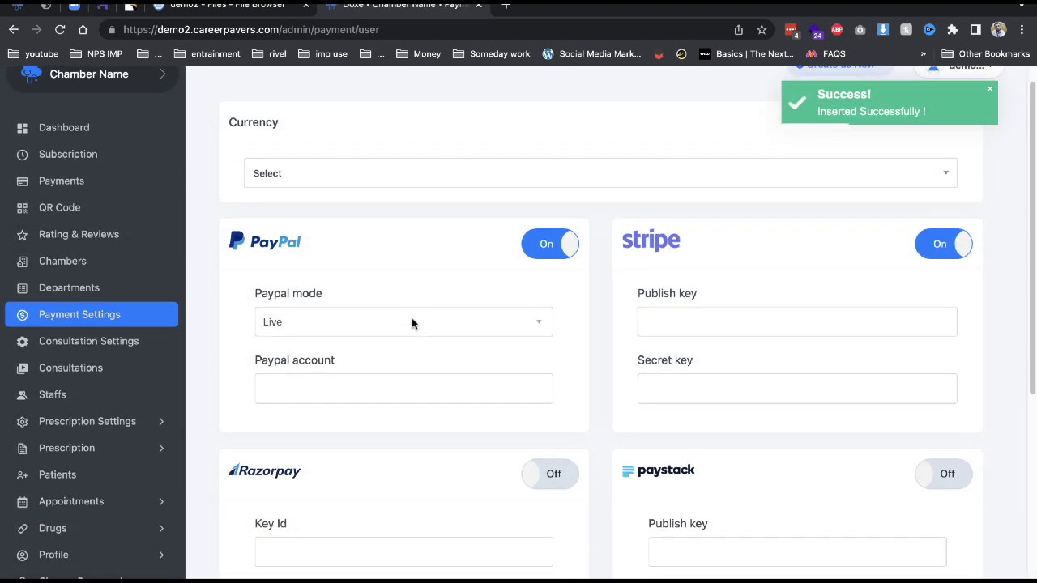
left_click(412, 177)
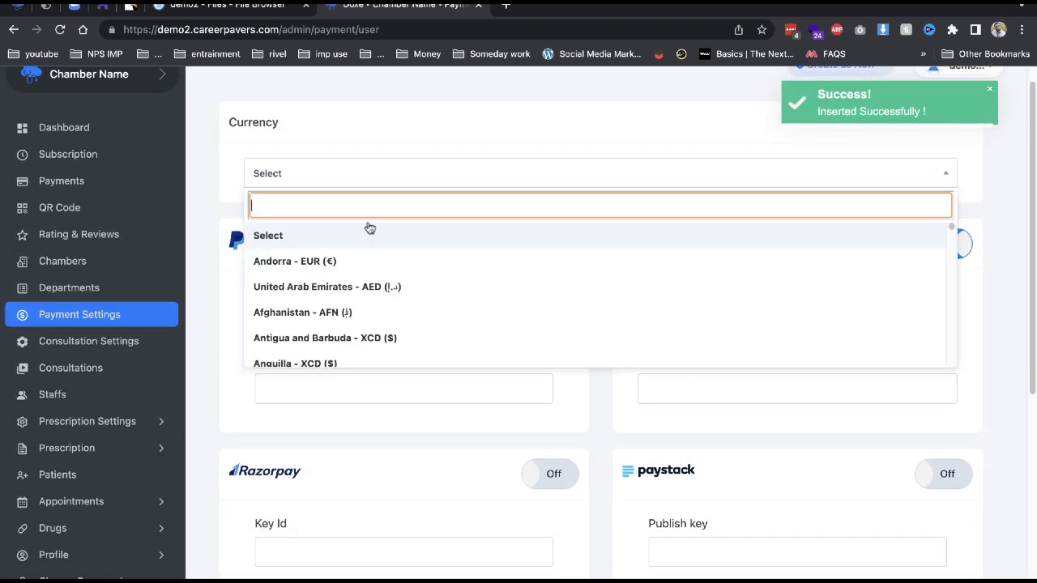
type("in")
type("d")
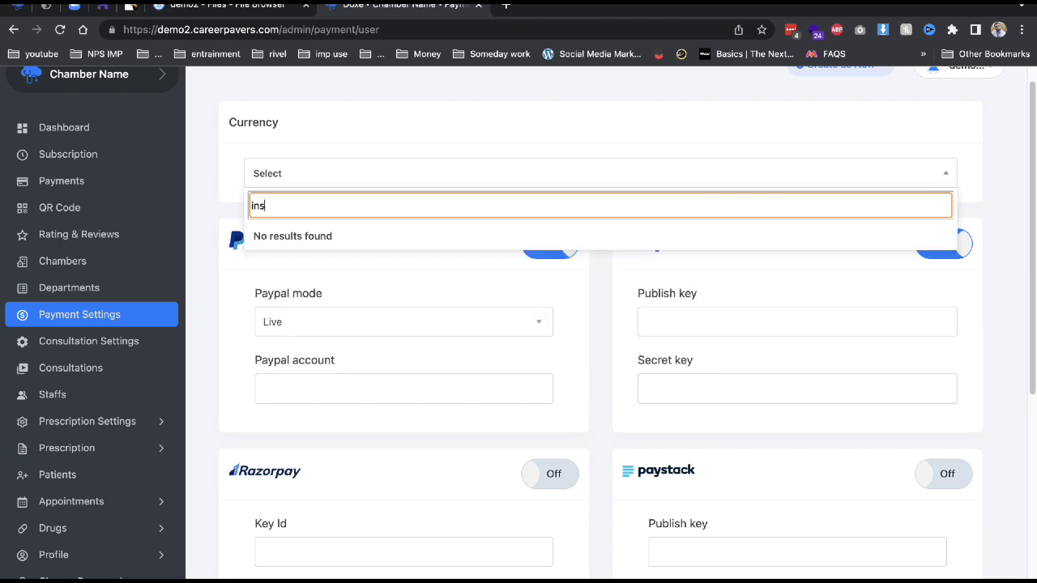
key("BackSpace")
type("d")
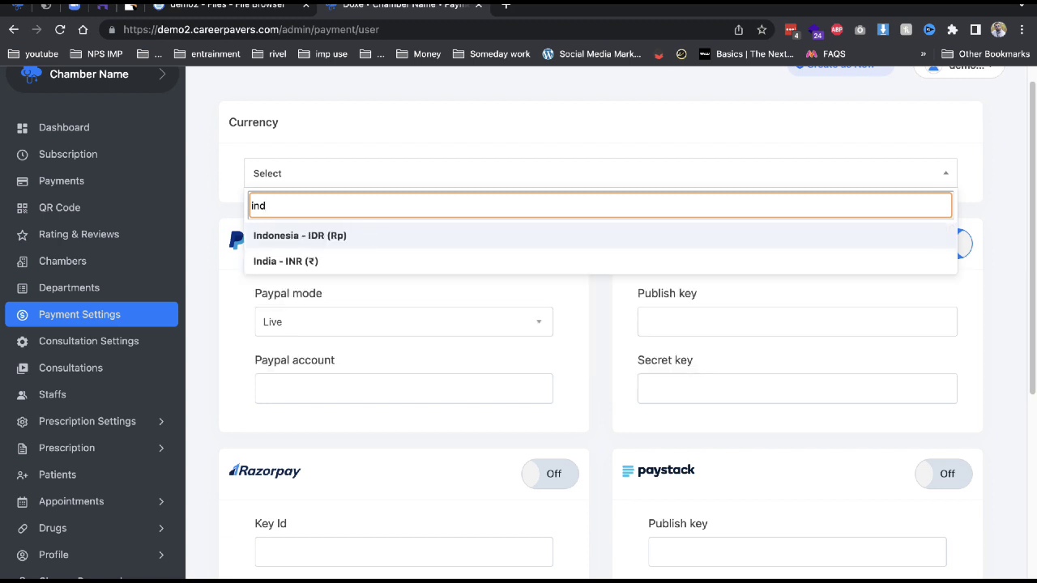
left_click(343, 260)
scroll(363, 223, "down", 5)
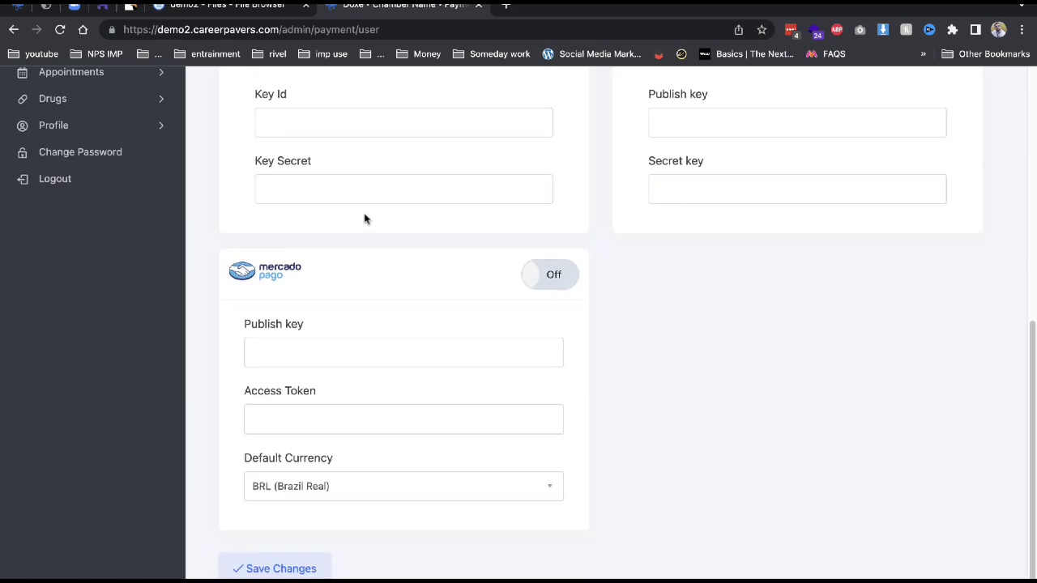
scroll(331, 235, "up", 2)
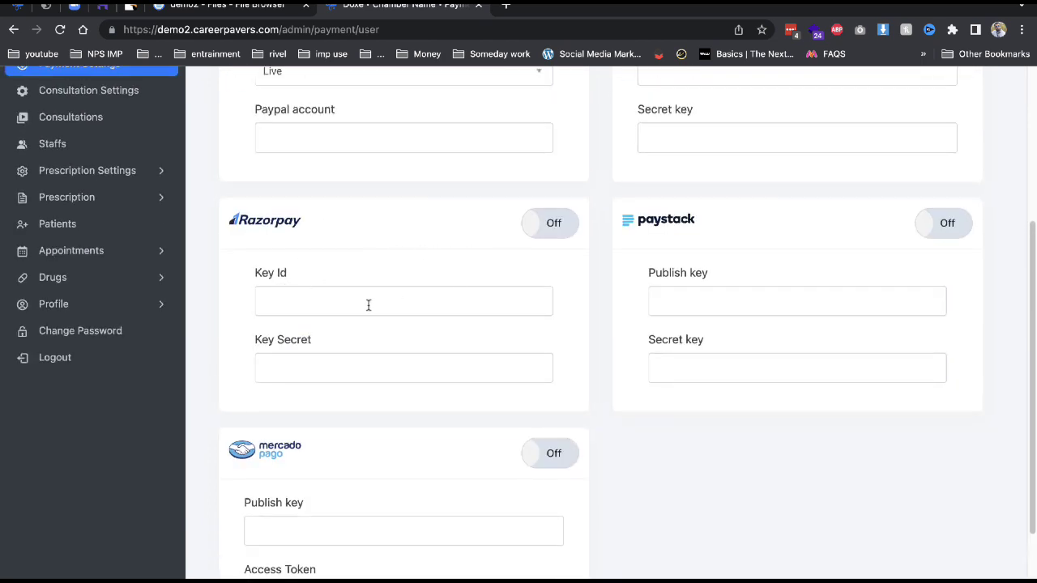
Leave Razorpay off, set PayPal mode to Sandbox with its account e-mail, and save.
left_click(551, 225)
left_click(414, 298)
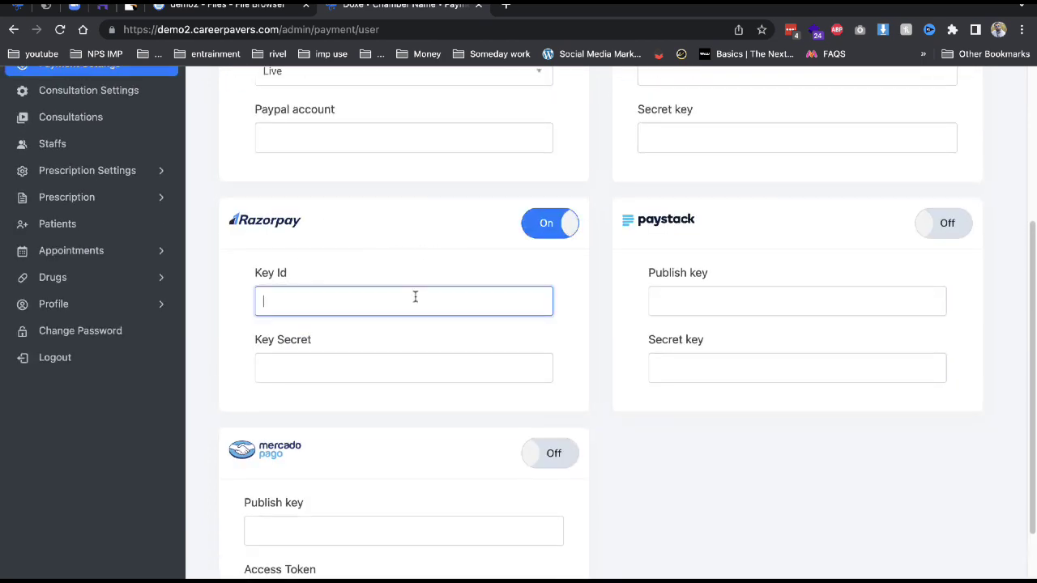
left_click(535, 226)
scroll(375, 204, "up", 3)
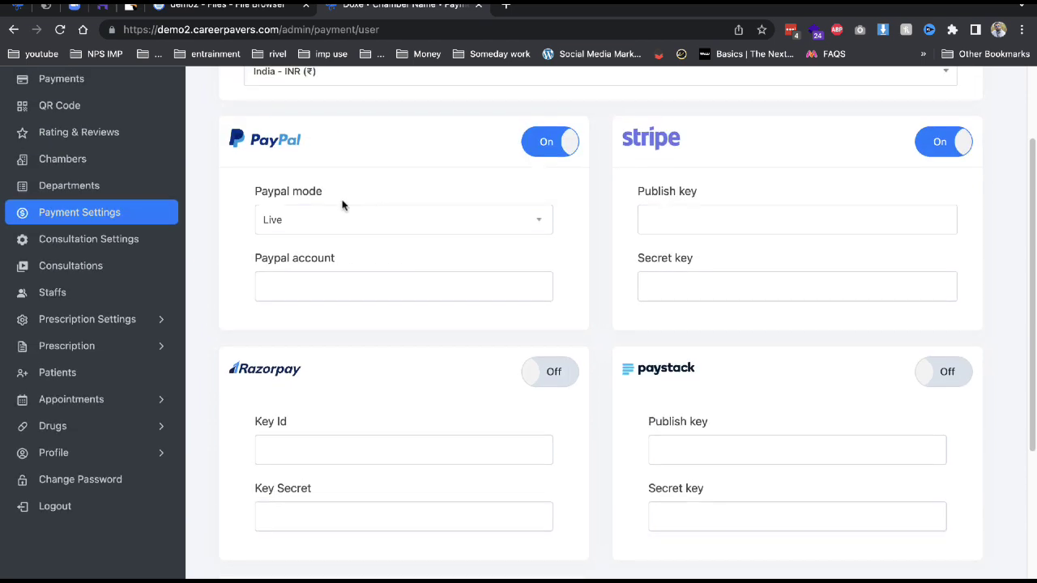
left_click(334, 219)
left_click(317, 203)
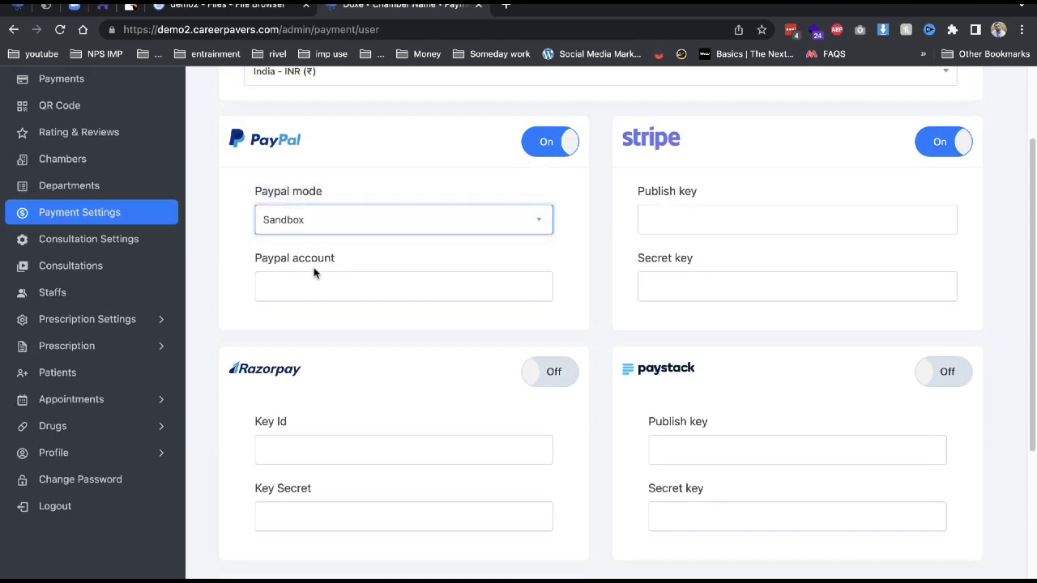
left_click(317, 287)
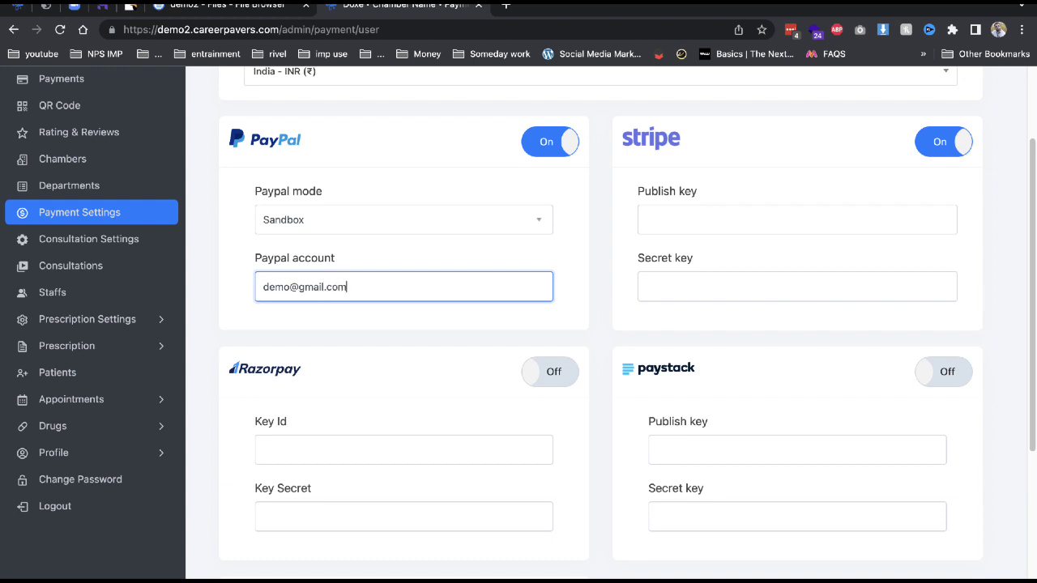
scroll(607, 297, "down", 4)
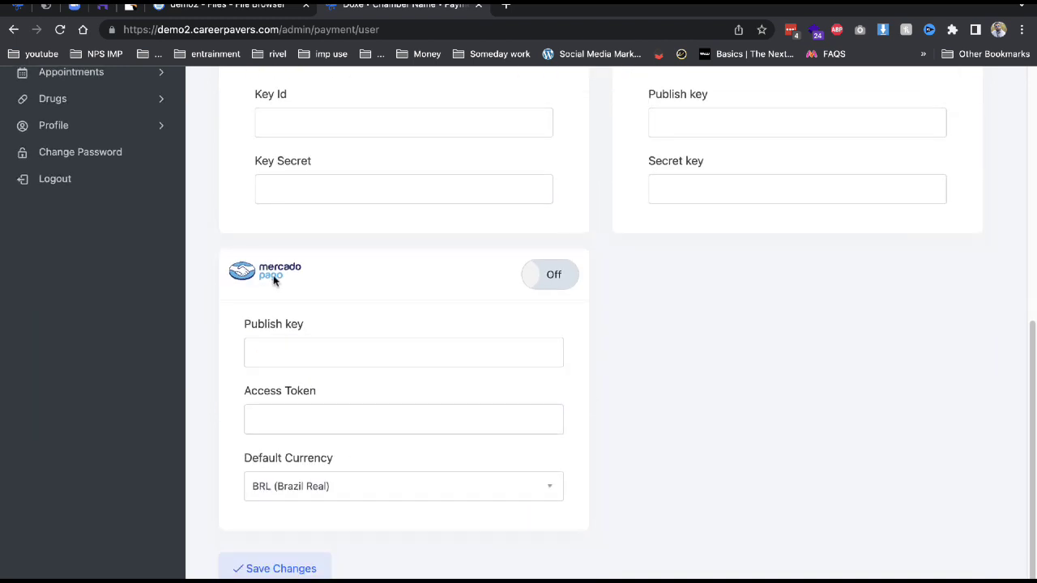
left_click(276, 569)
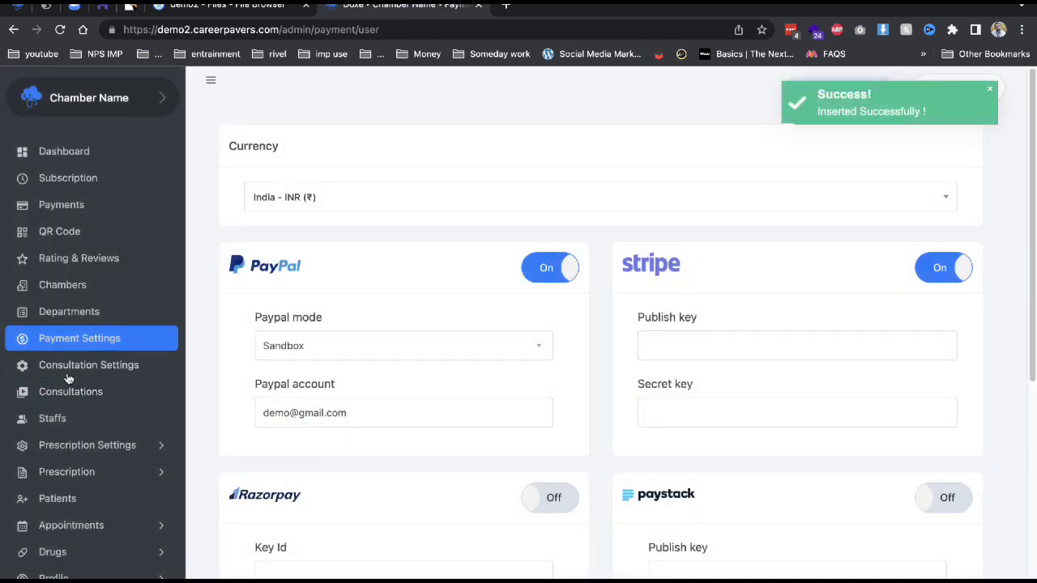
left_click(77, 365)
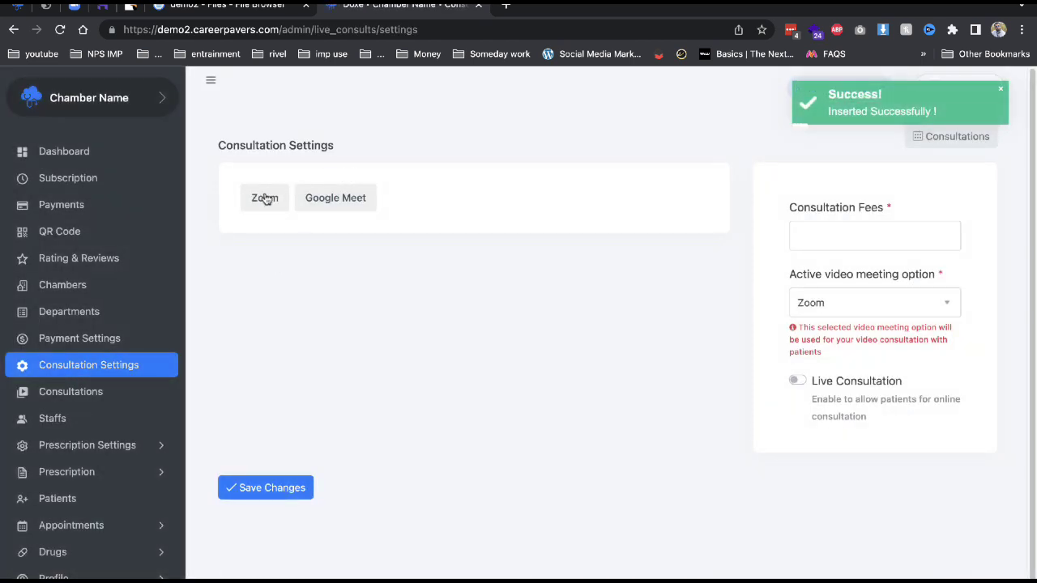
Show the Zoom meeting fields and sign in to the Zoom App Marketplace.
left_click(266, 198)
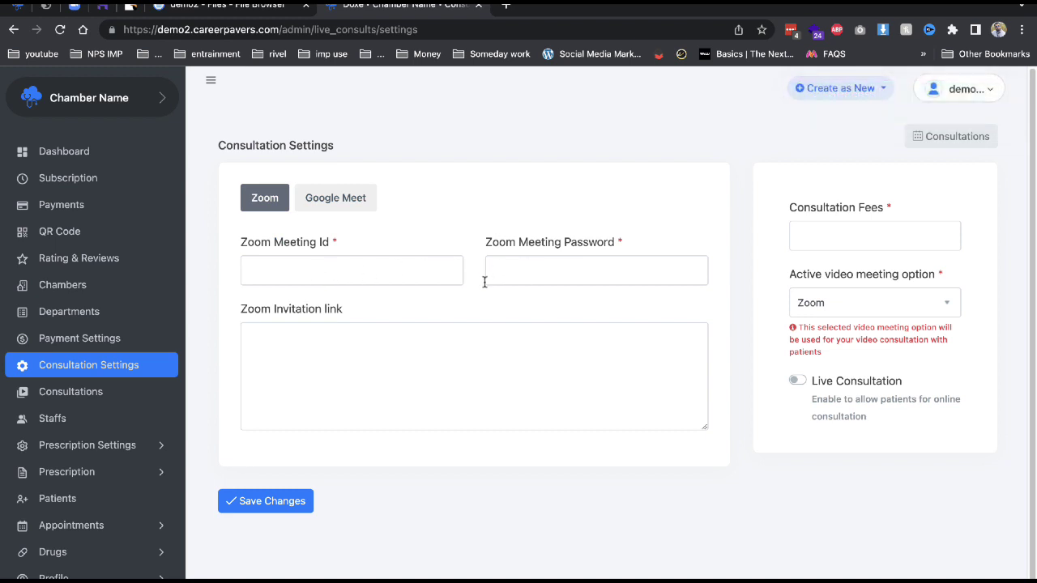
left_click(21, 7)
left_click(46, 6)
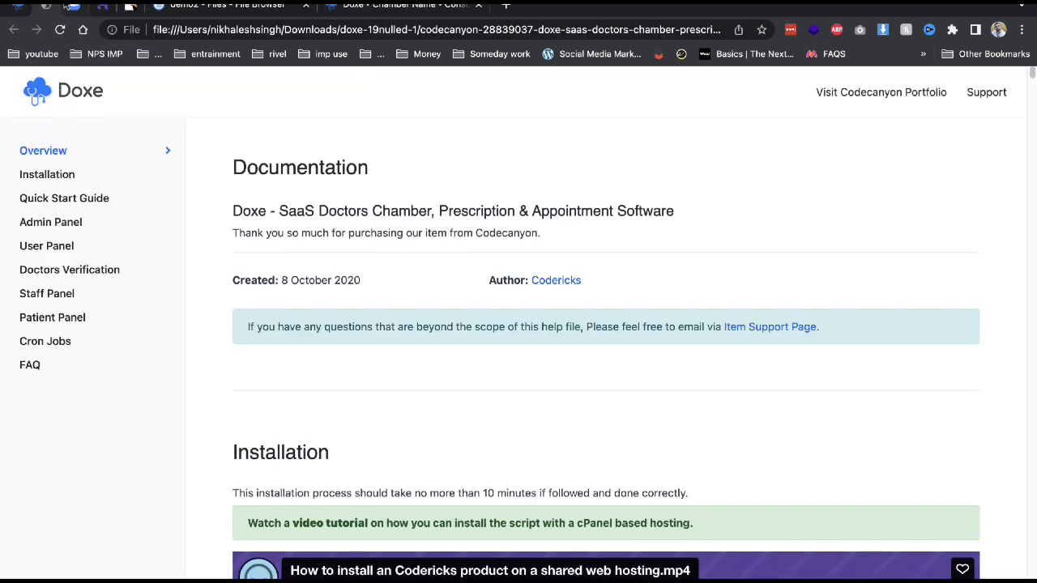
left_click(74, 6)
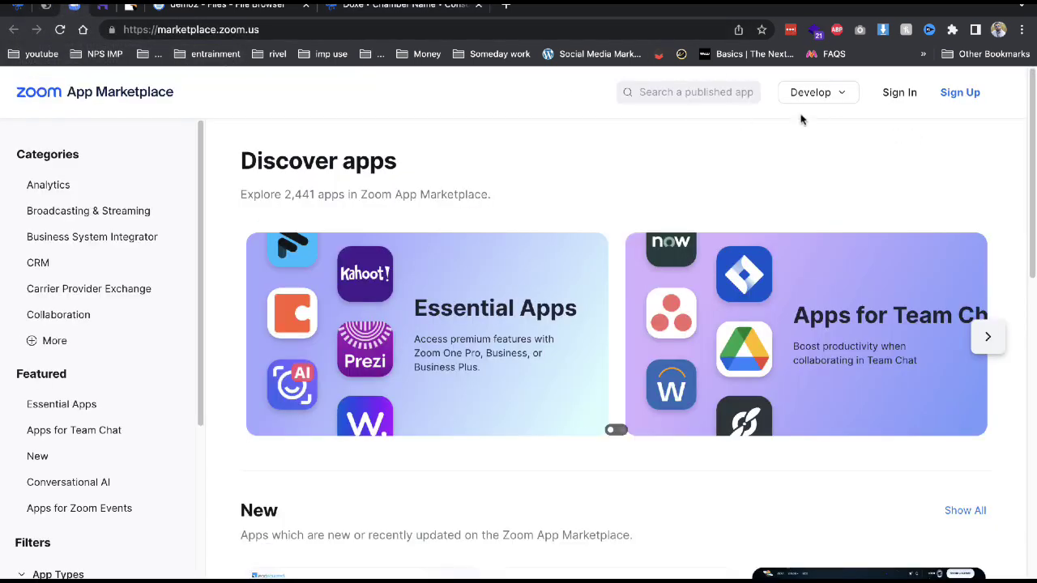
left_click(888, 94)
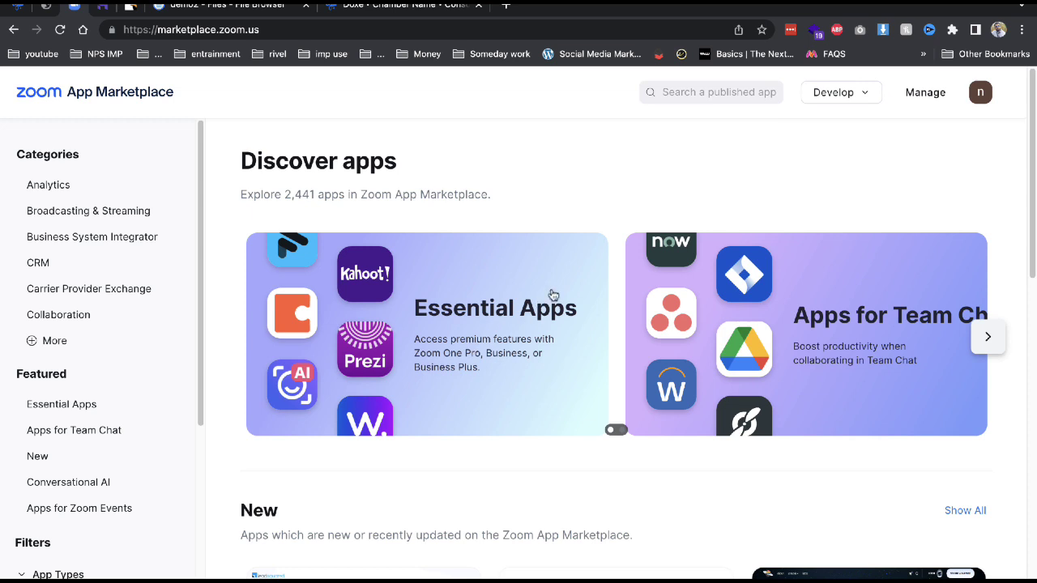
Create a JWT app named 'asa' via Develop > Build App.
left_click(830, 97)
left_click(831, 98)
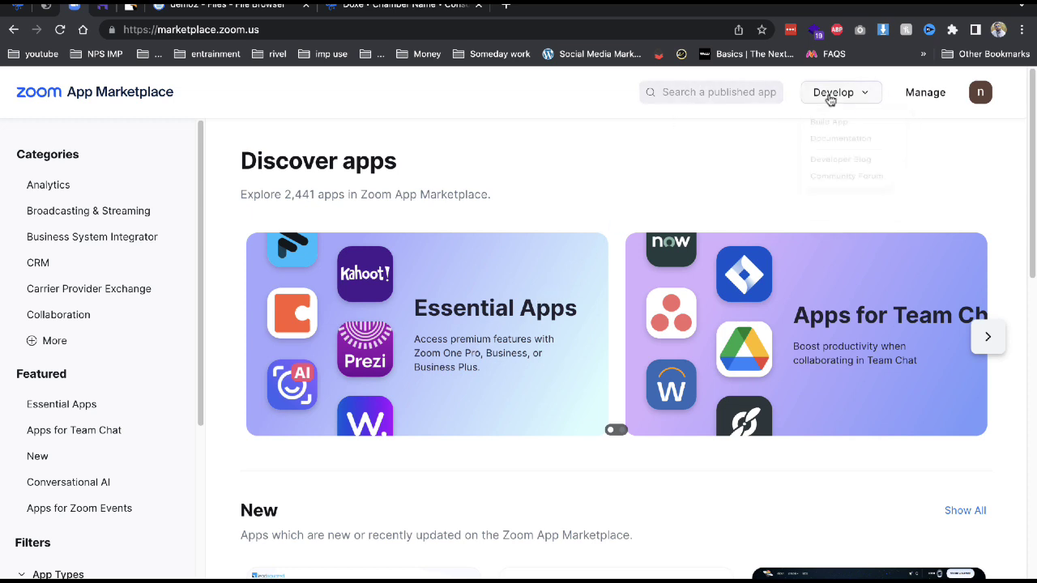
left_click(831, 99)
left_click(831, 132)
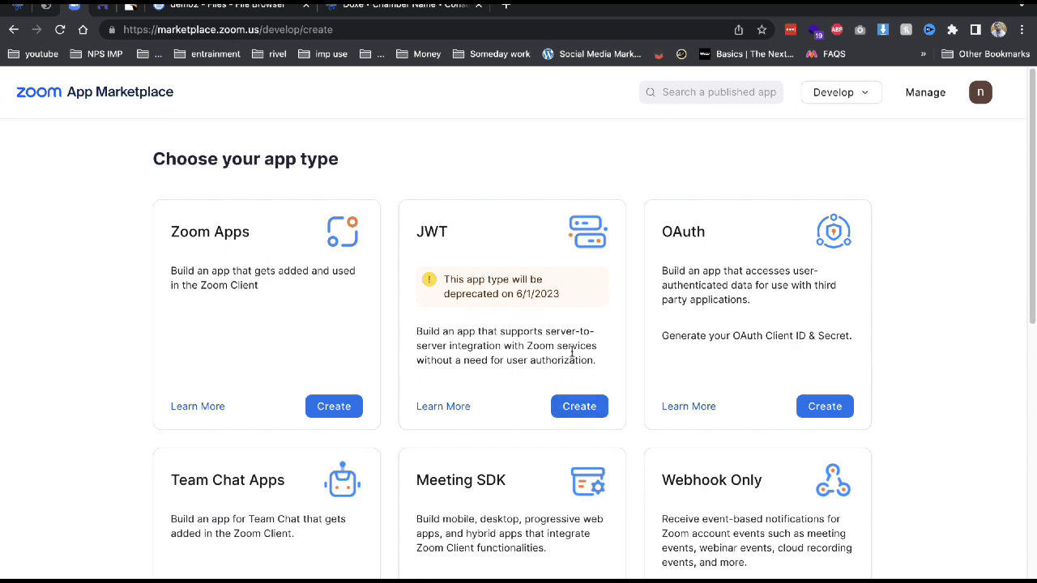
left_click(594, 405)
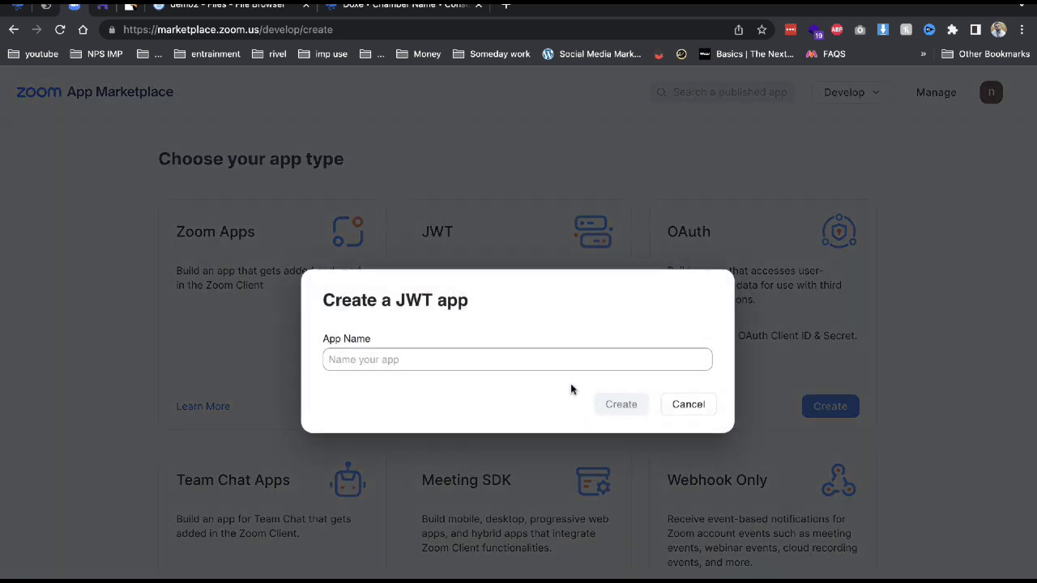
left_click(404, 353)
type("asa")
left_click(630, 409)
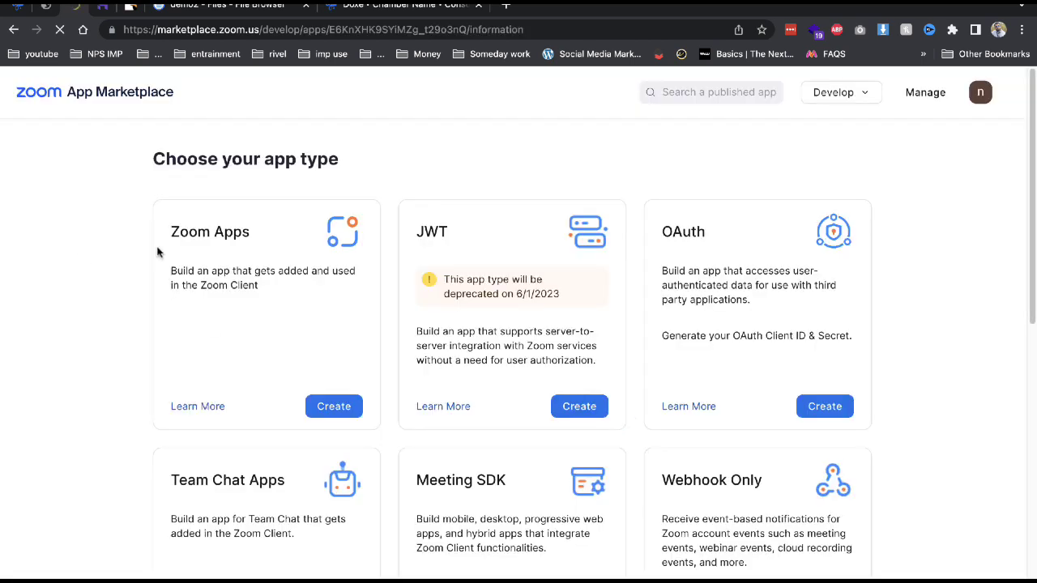
Enter company name 'sds' and contact name 'sd', then review the app's credentials and features.
left_click(183, 322)
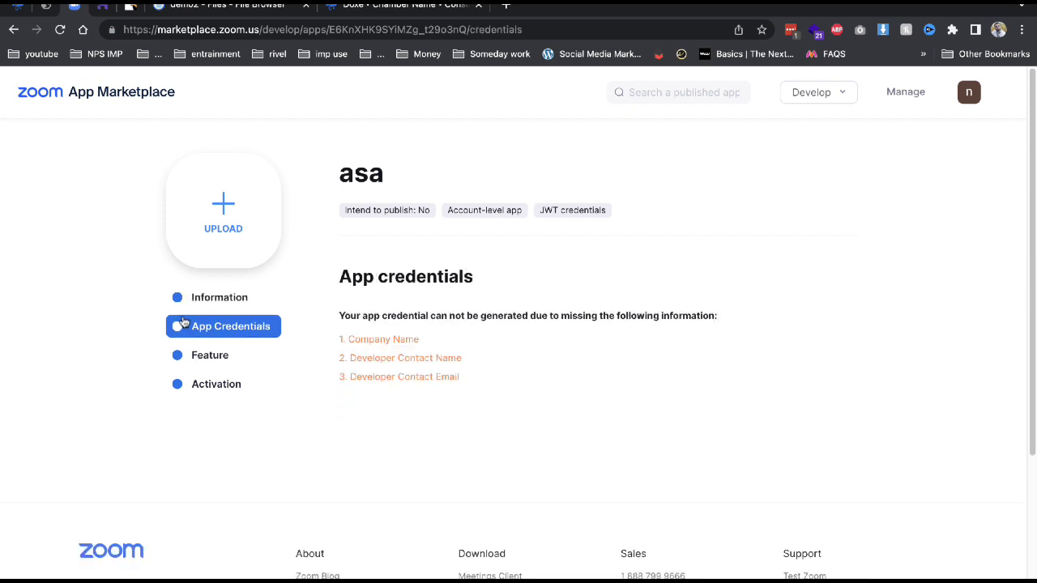
left_click(243, 299)
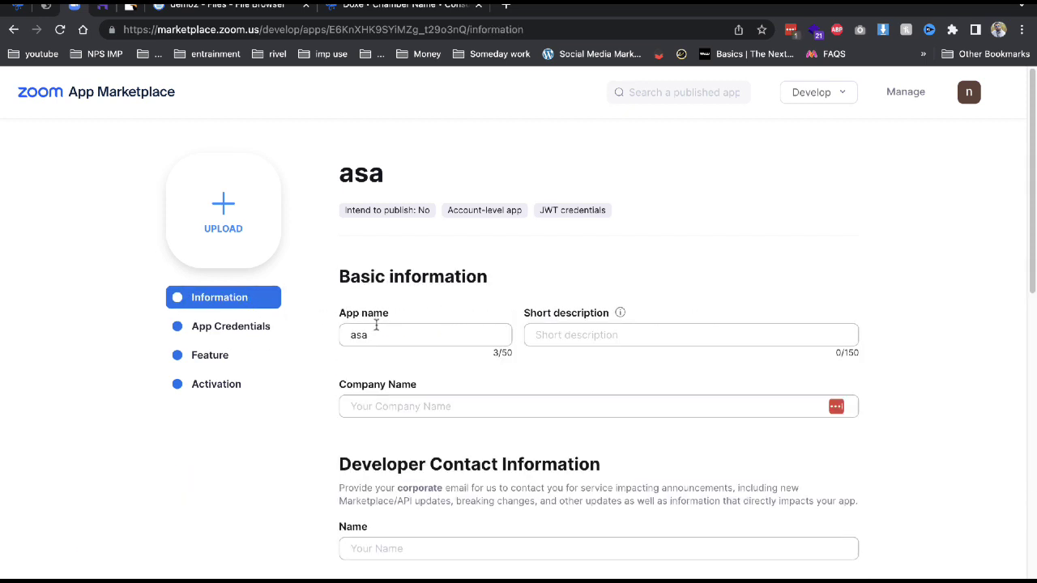
left_click(437, 407)
type("sds")
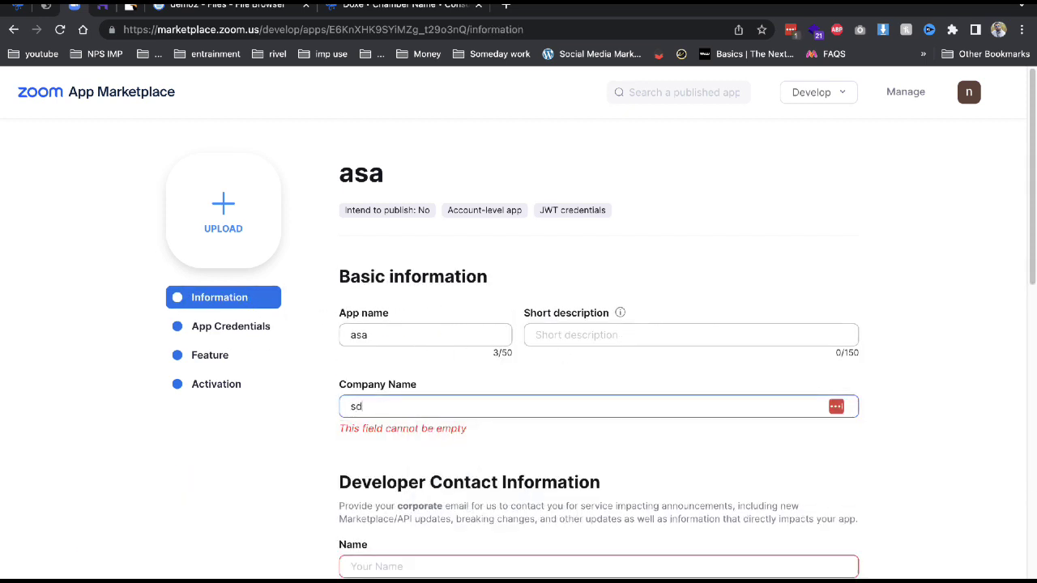
left_click(454, 559)
type("sds")
left_click(235, 323)
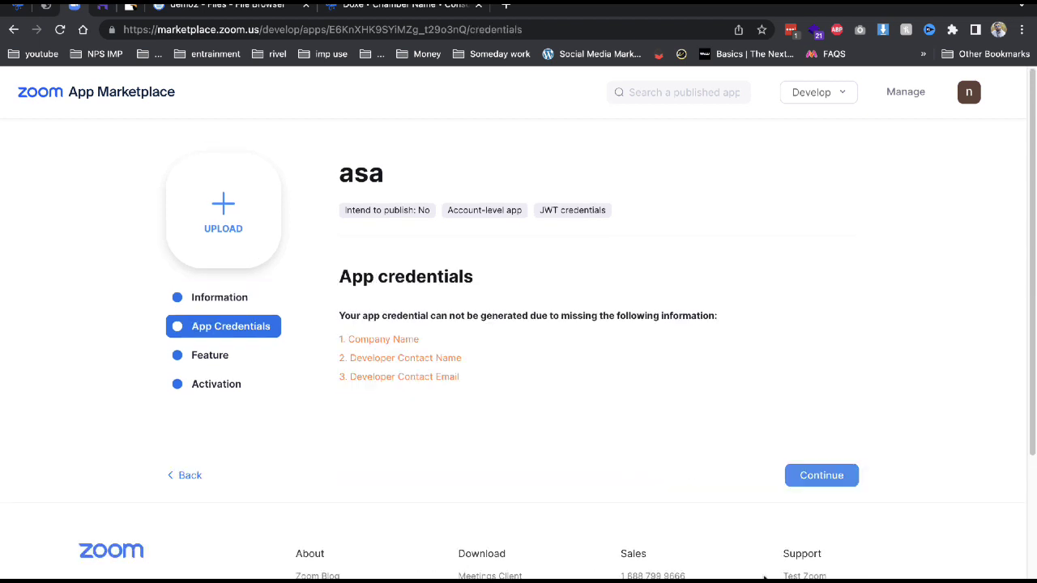
left_click(248, 329)
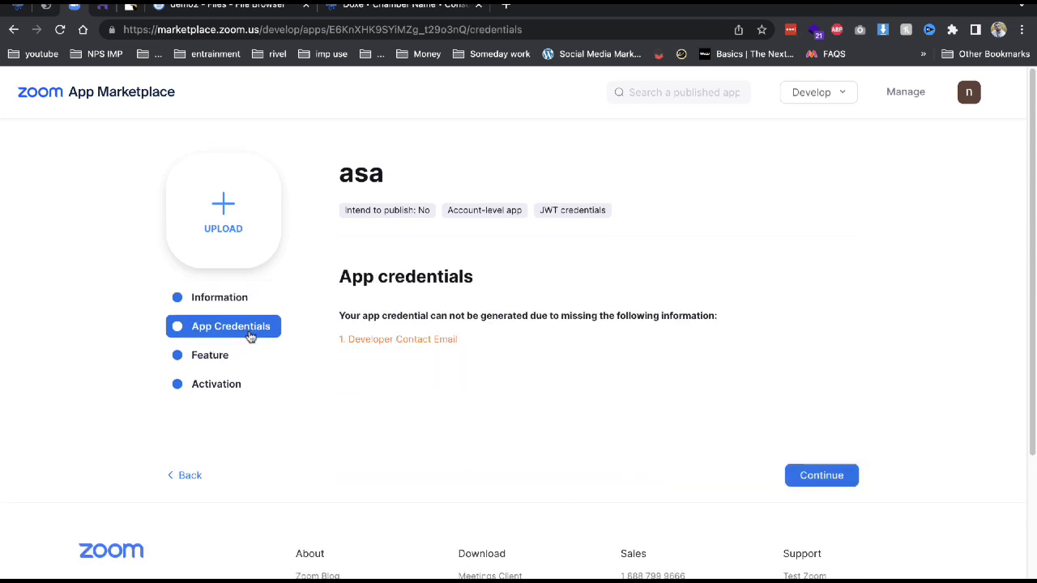
left_click(243, 355)
left_click_drag(237, 326, 219, 363)
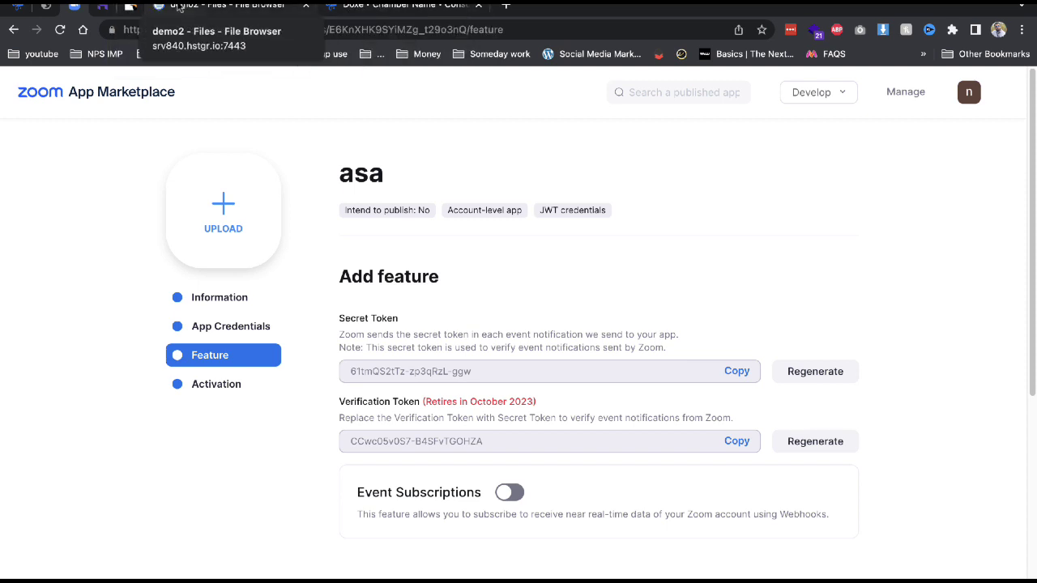
Switch through the browser tabs to the Hostinger email list.
left_click(145, 6)
left_click(142, 6)
left_click(111, 7)
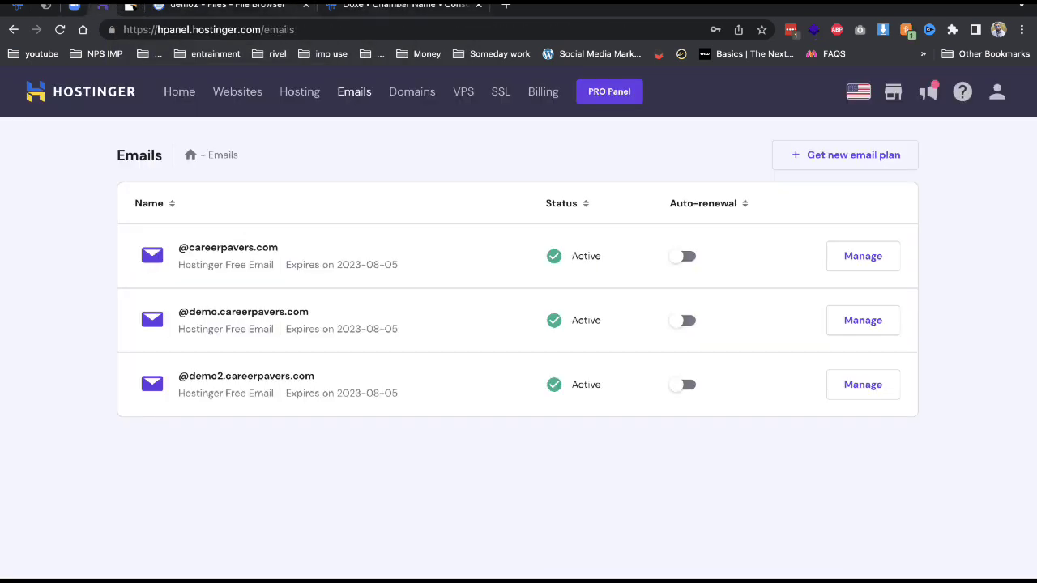
Enter a consultation fee of 100, keep Zoom, enable Live Consultation, and save.
left_click(363, 9)
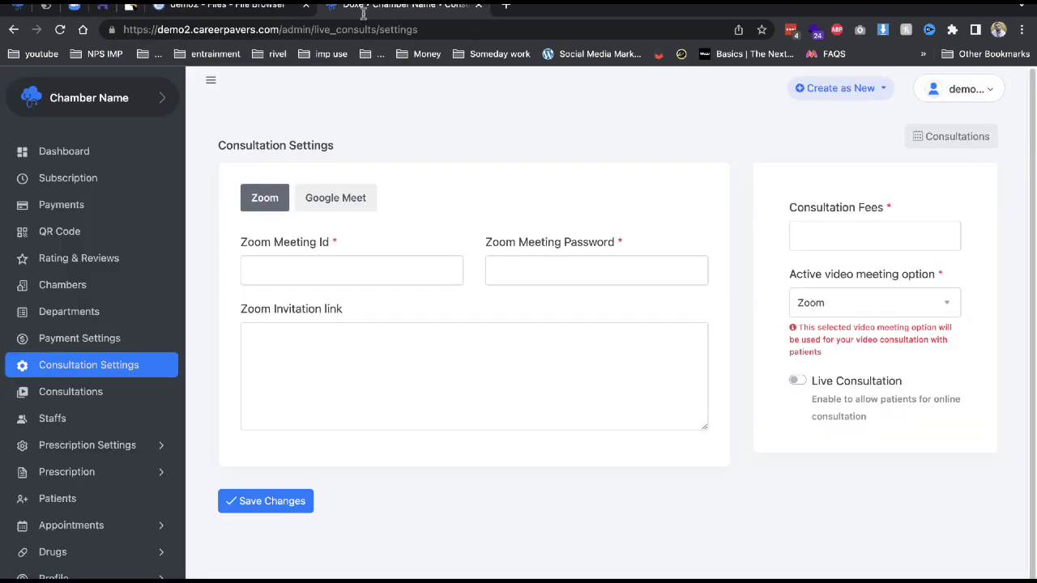
left_click(349, 205)
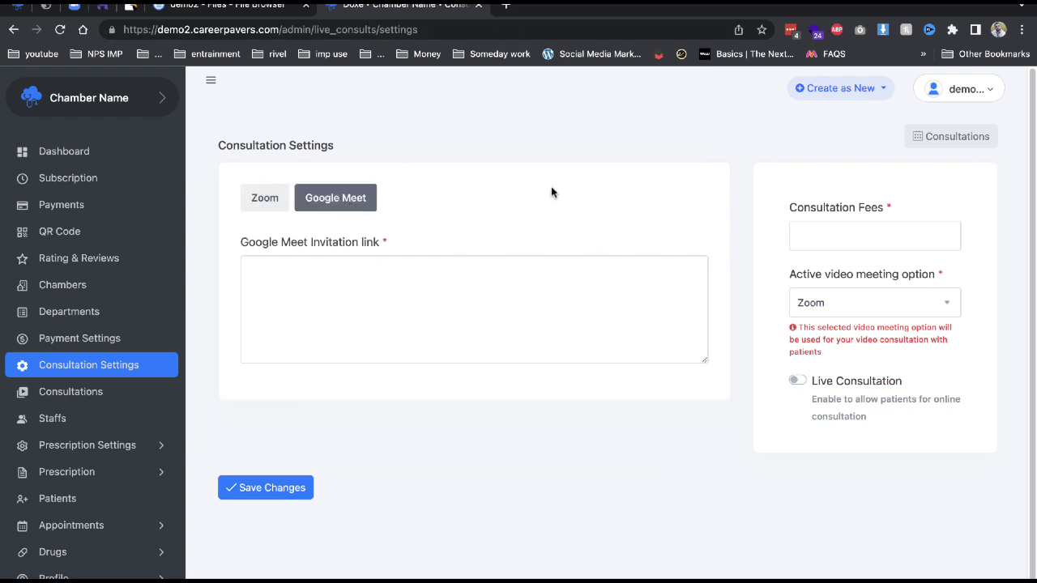
left_click(807, 240)
type("100")
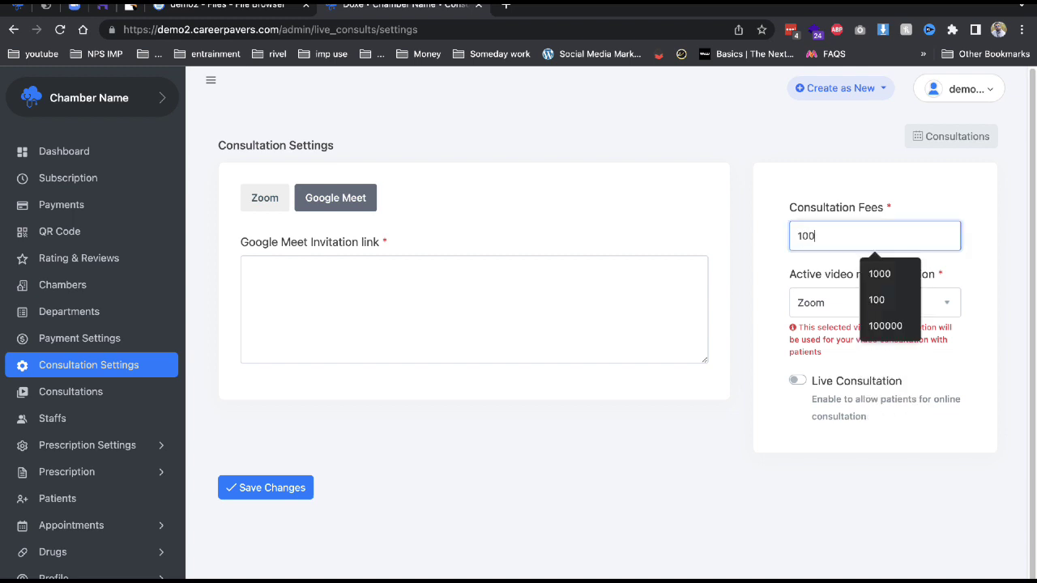
left_click(817, 306)
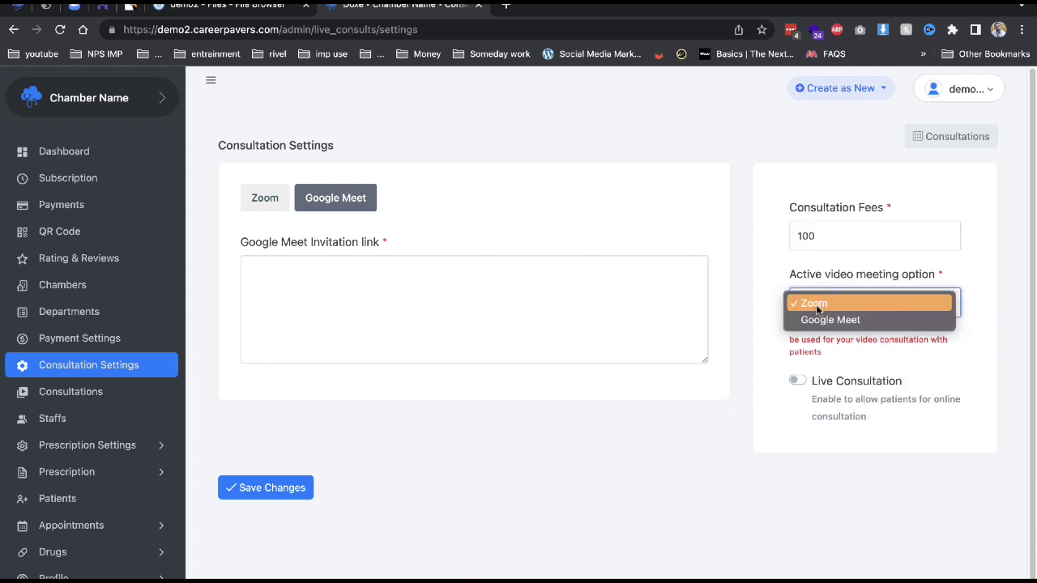
left_click(817, 305)
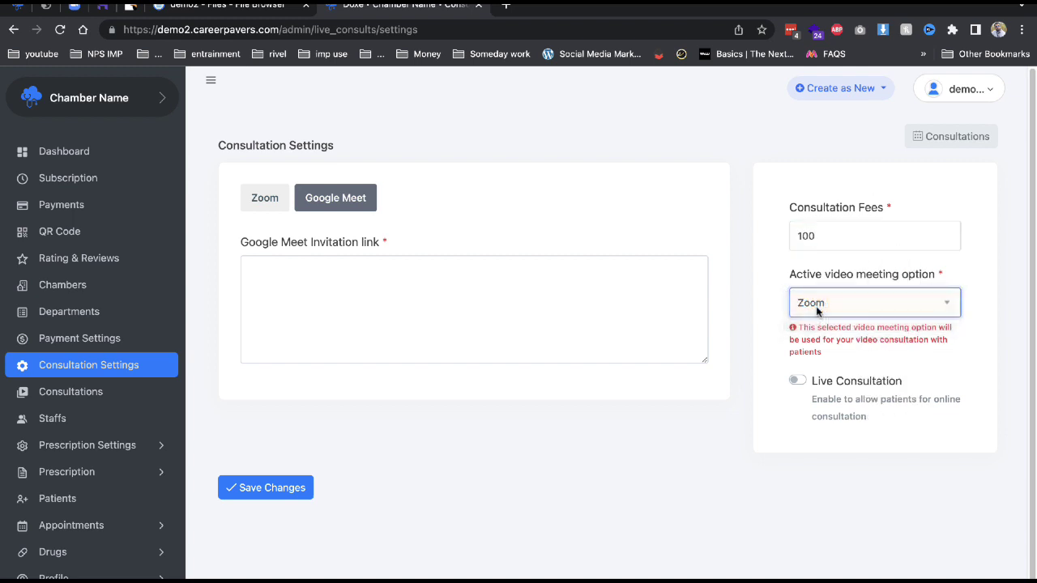
left_click(801, 381)
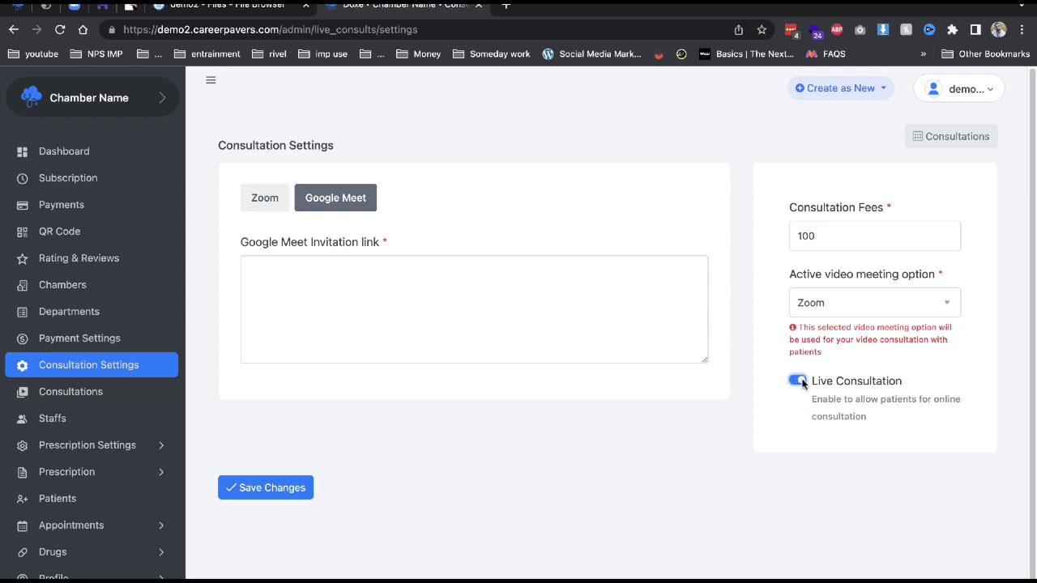
left_click(275, 491)
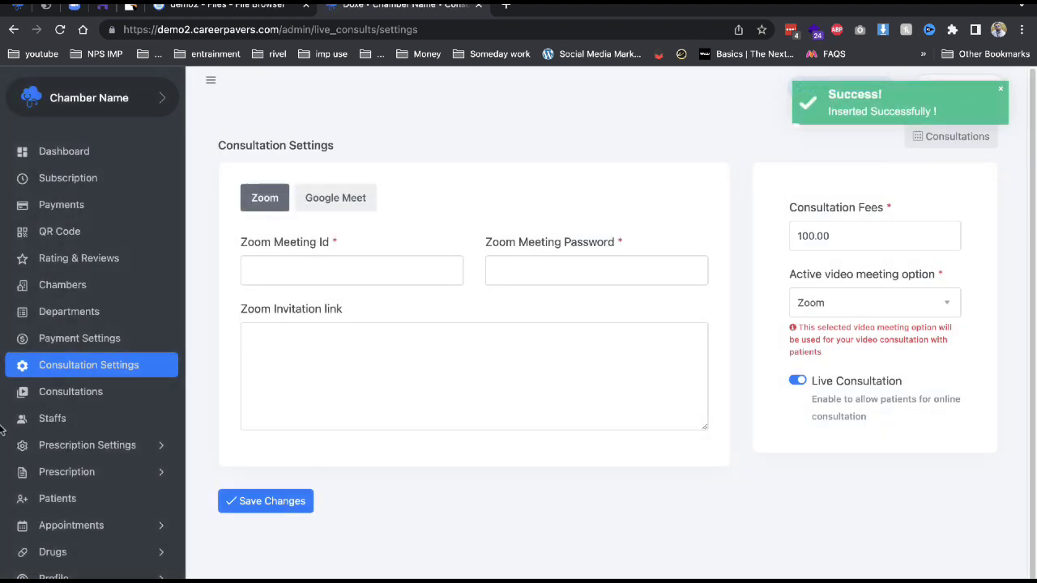
left_click(505, 6)
Search for Google Meet, create a meeting link for later, and return to the Doxe tab.
type("foofle")
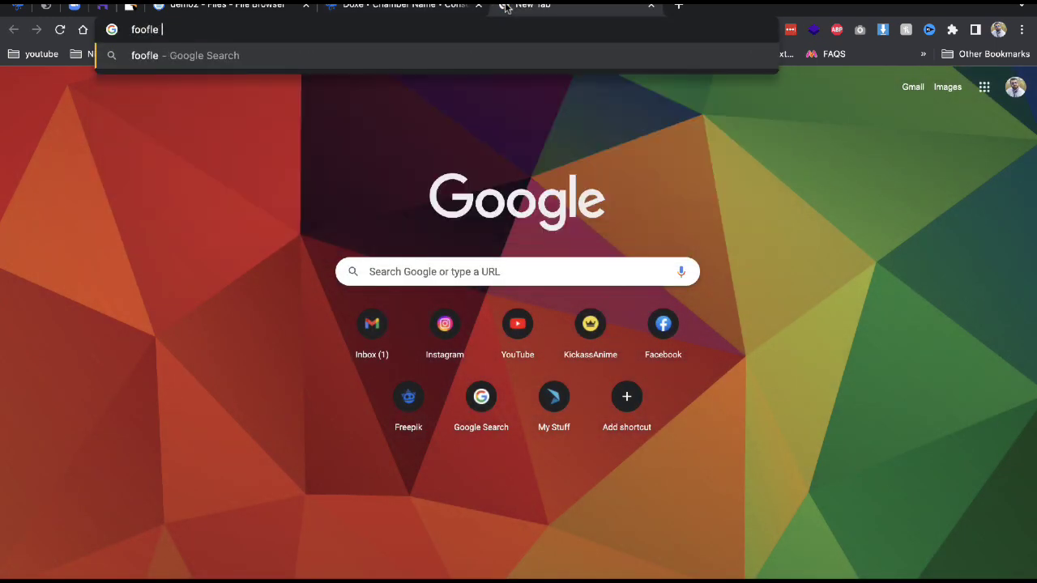
key("BackSpace")
key("BackSpace")
key("BackSpace")
key("BackSpace")
key("BackSpace")
key("BackSpace")
type("google me")
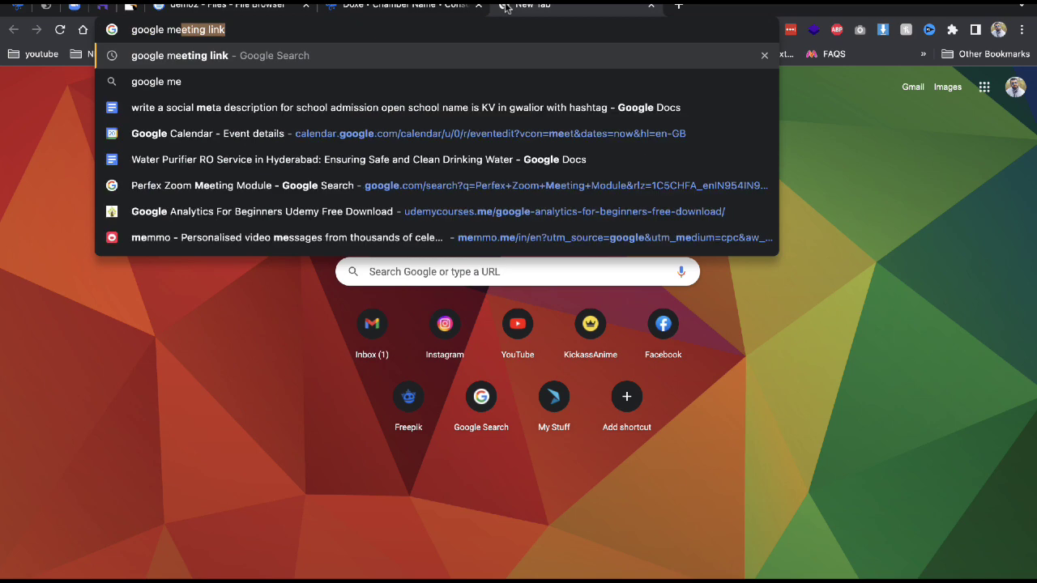
key("Return")
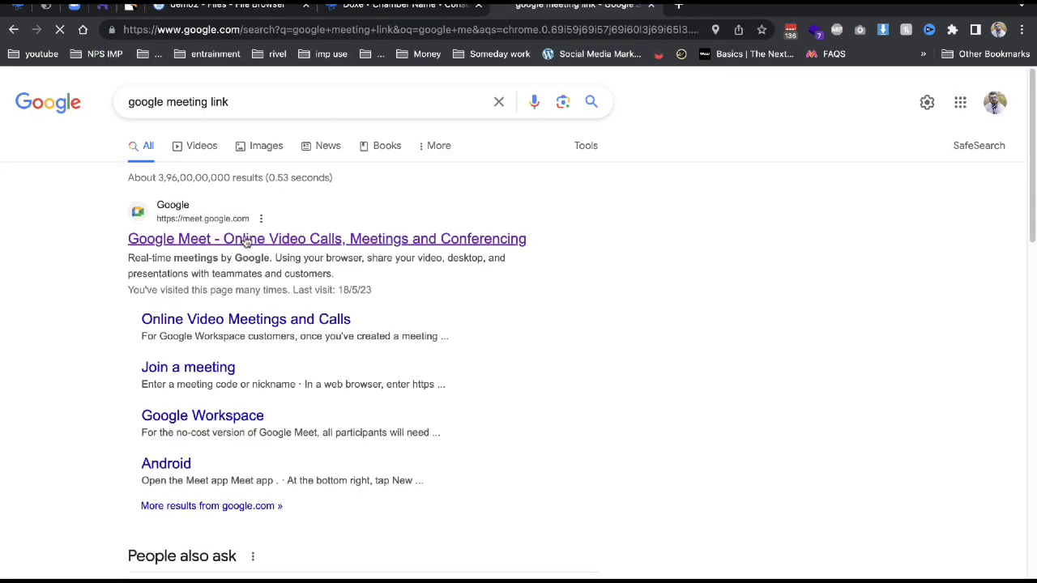
left_click(243, 237)
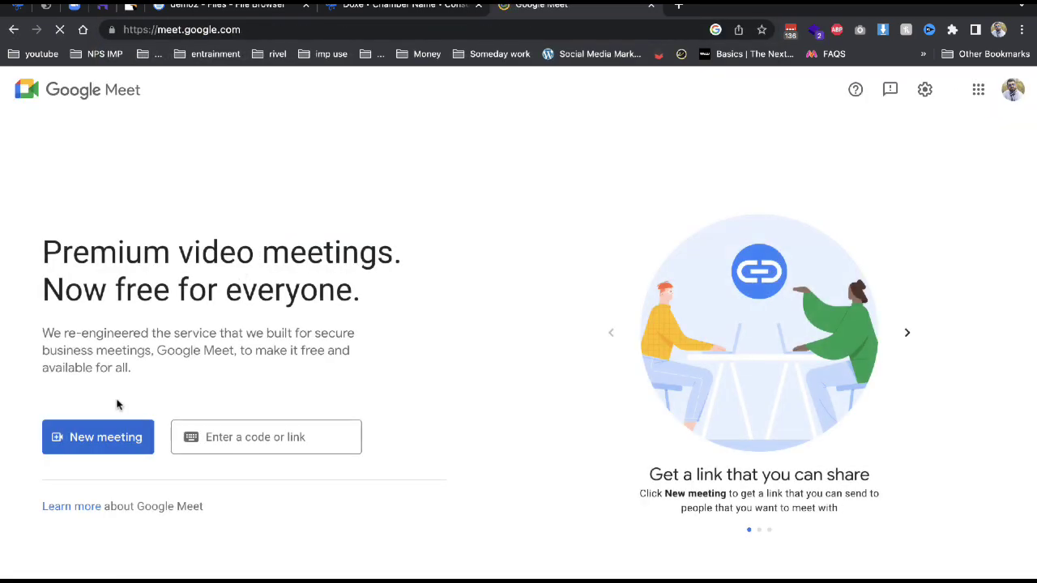
left_click(100, 448)
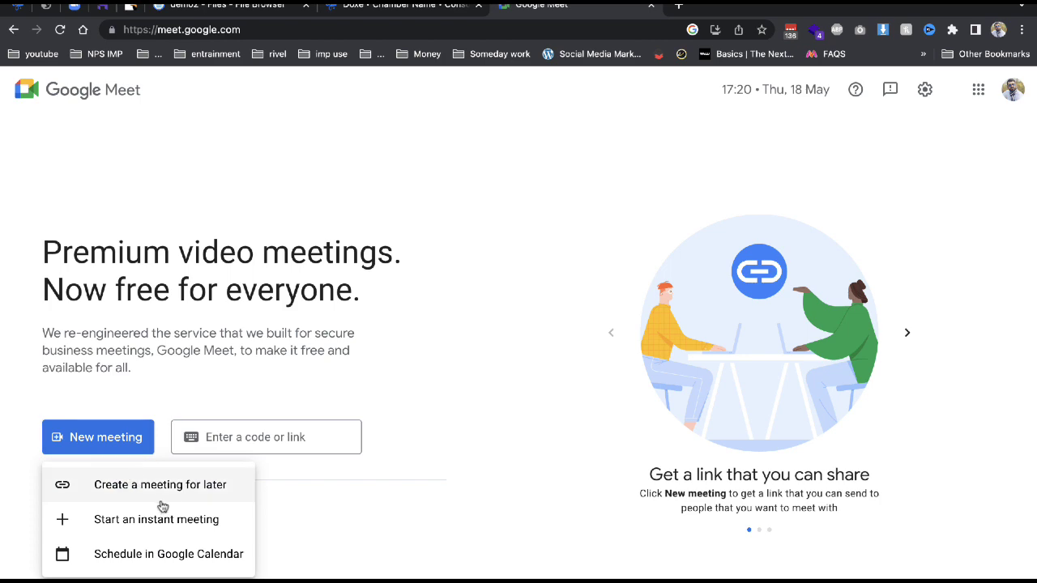
left_click(165, 485)
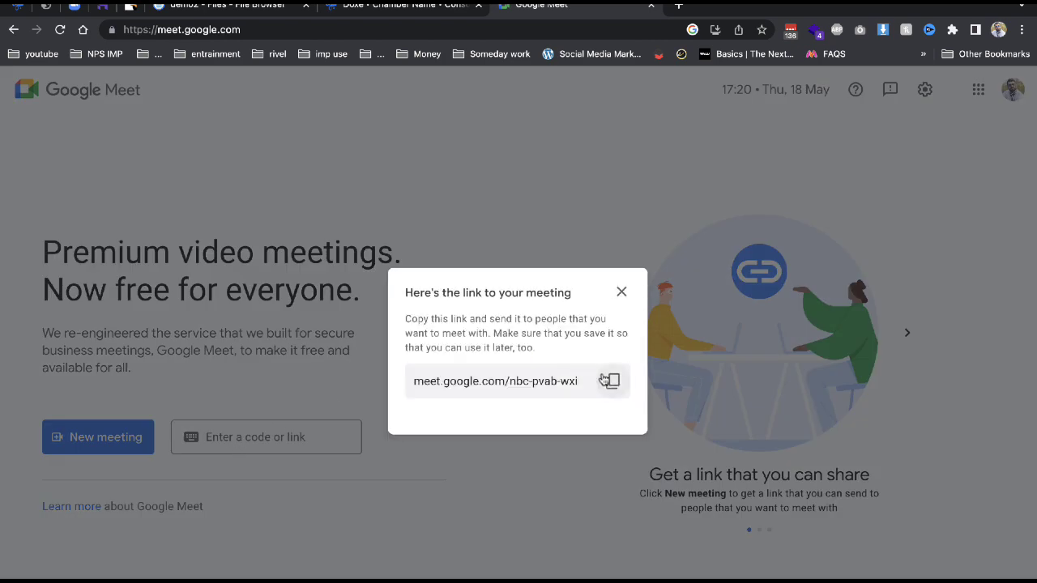
left_click(350, 9)
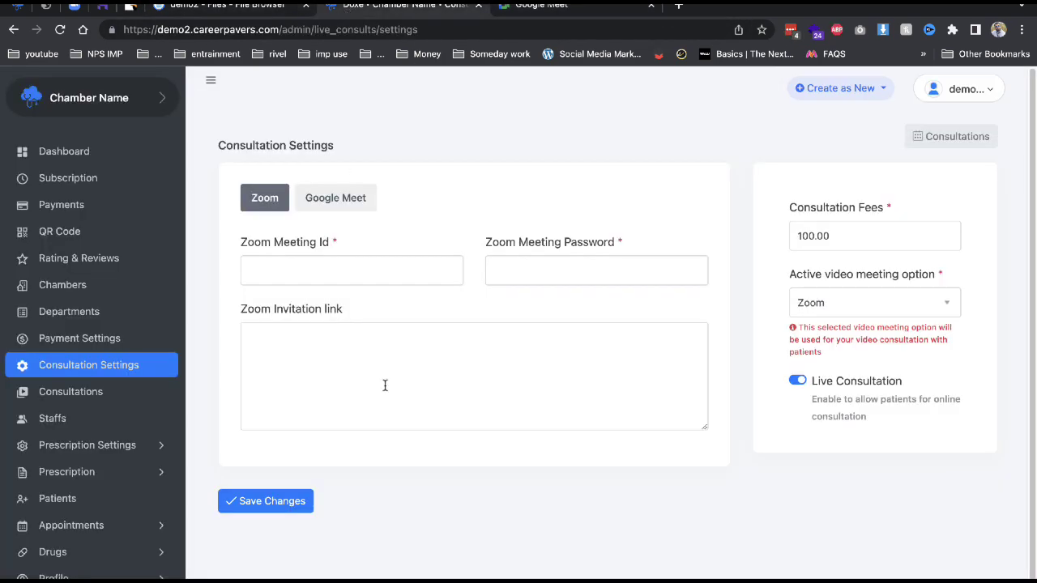
Paste the copied Google Meet invitation link into its field and save it.
left_click(338, 202)
left_click(335, 345)
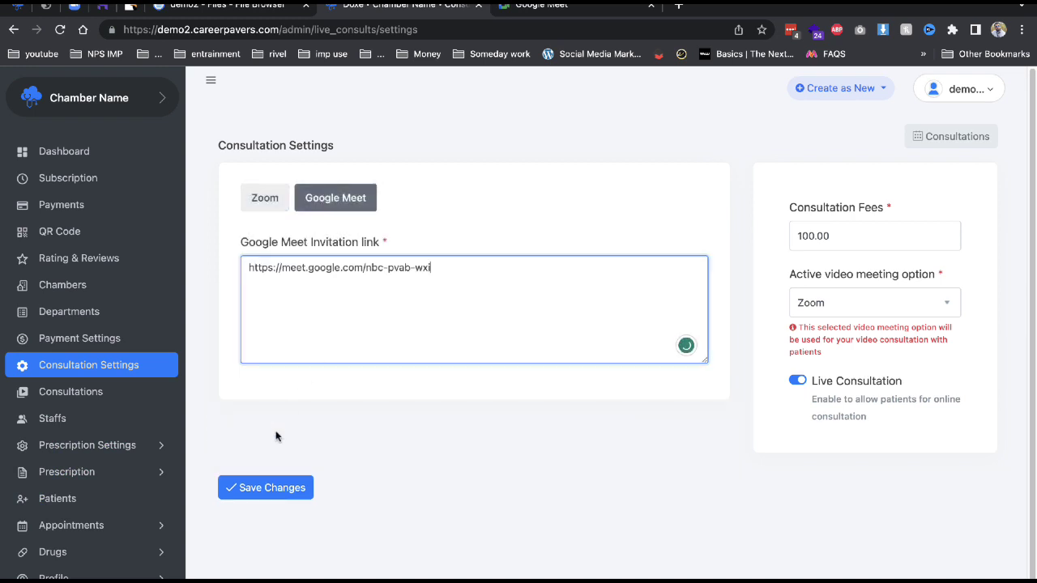
left_click(273, 463)
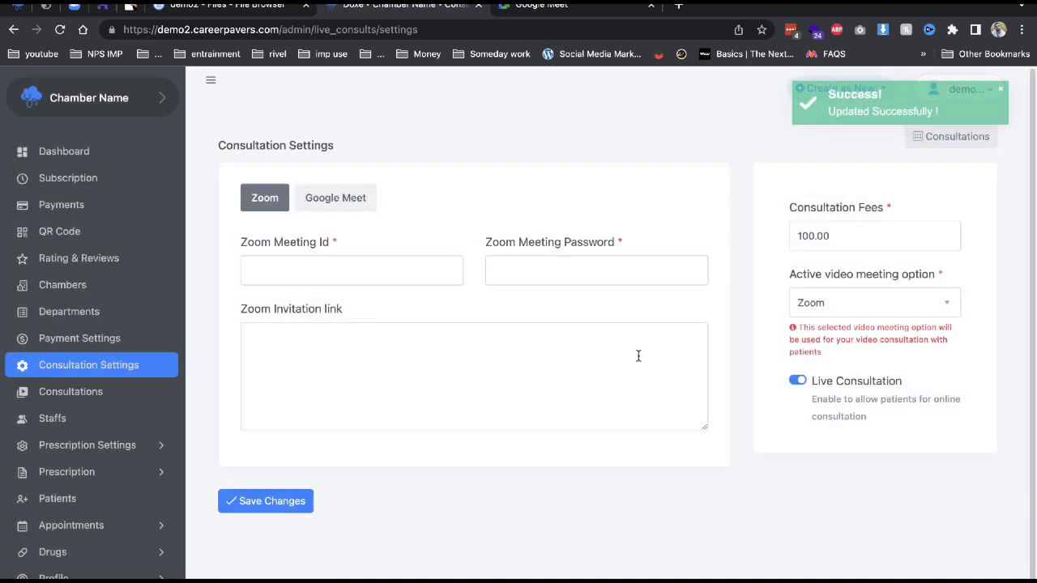
Make Google Meet the active video meeting option, save, then go to Consultations.
left_click(817, 302)
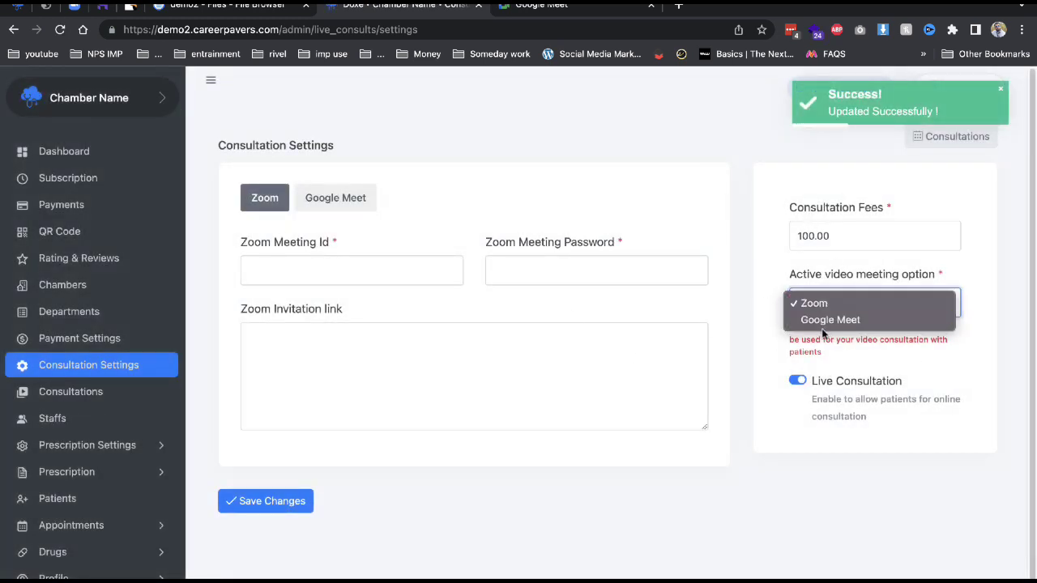
left_click(822, 323)
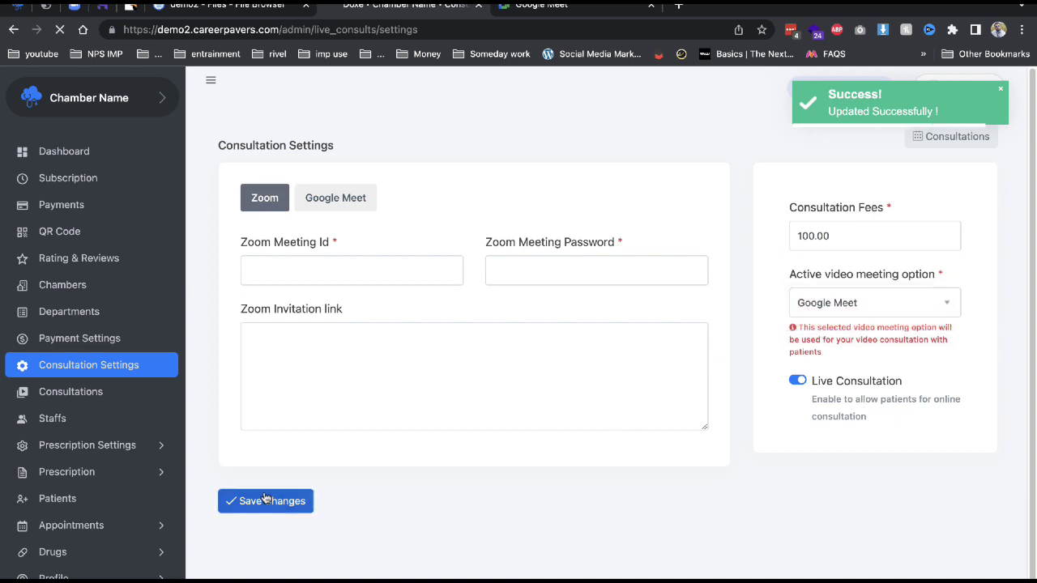
left_click(271, 500)
left_click(652, 7)
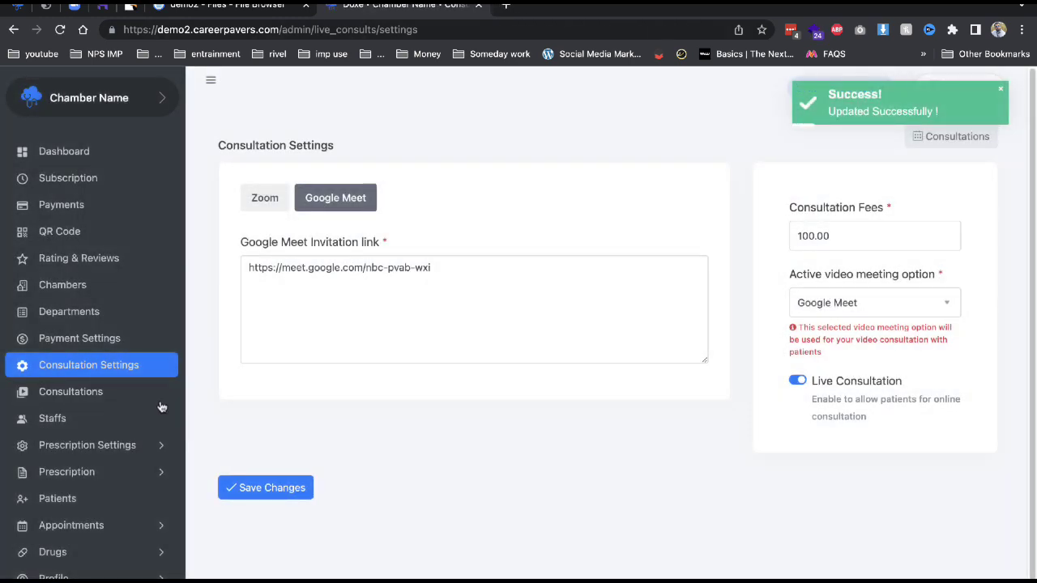
left_click(70, 391)
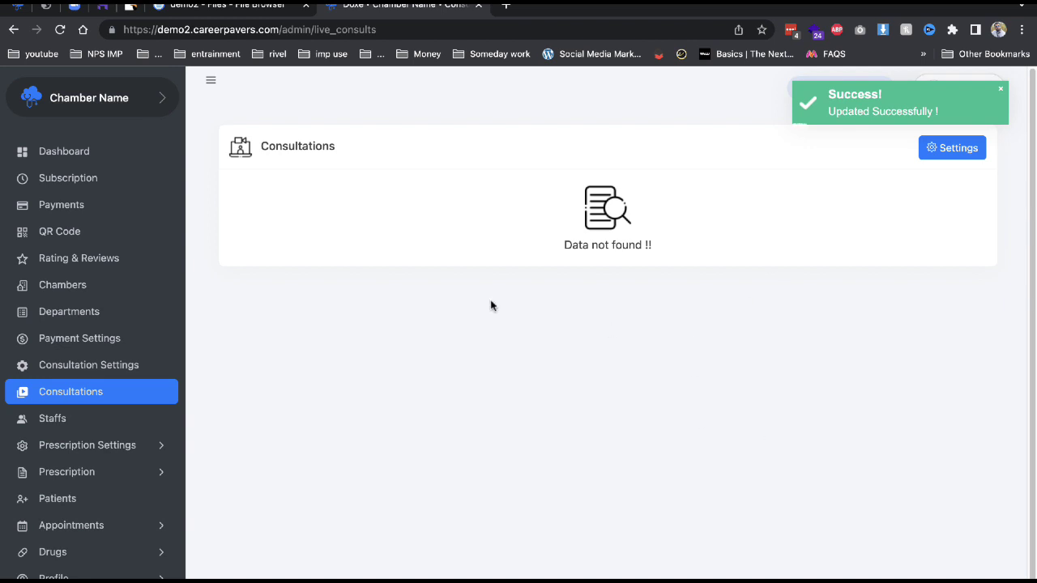
Add a new clinical diagnosis named 'xray'.
left_click(92, 429)
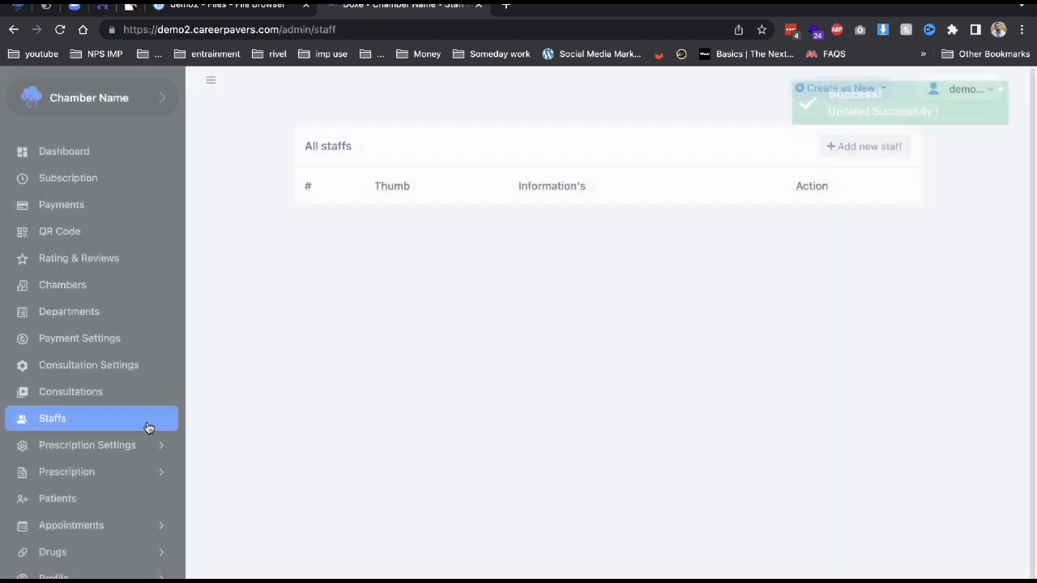
left_click(122, 446)
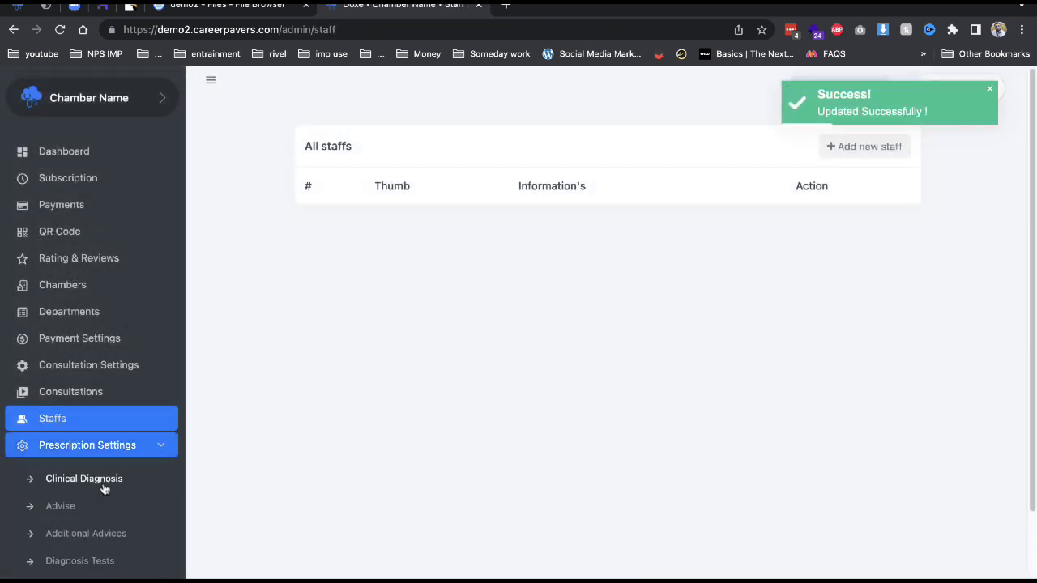
left_click(103, 485)
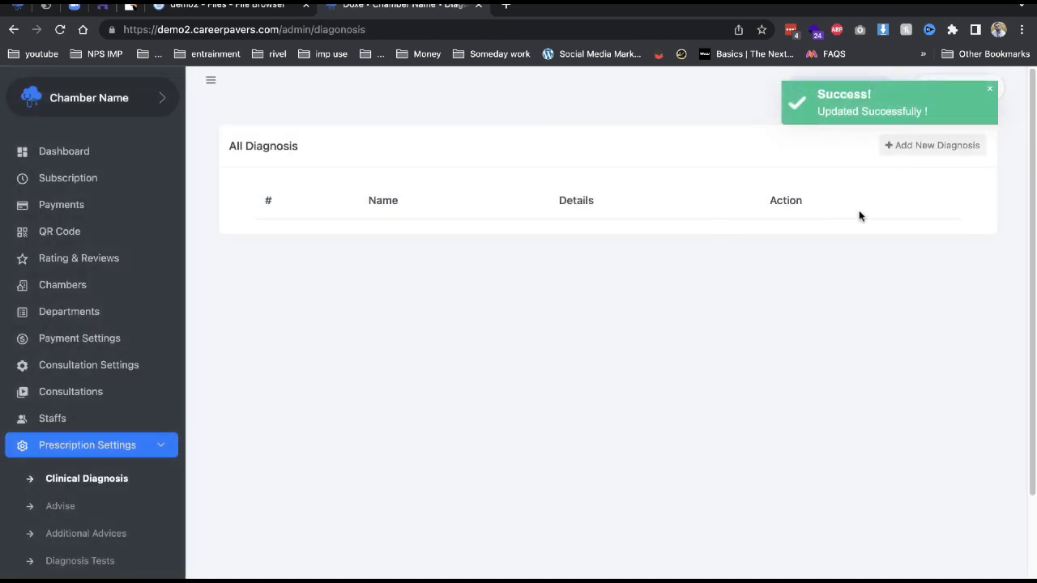
left_click(915, 147)
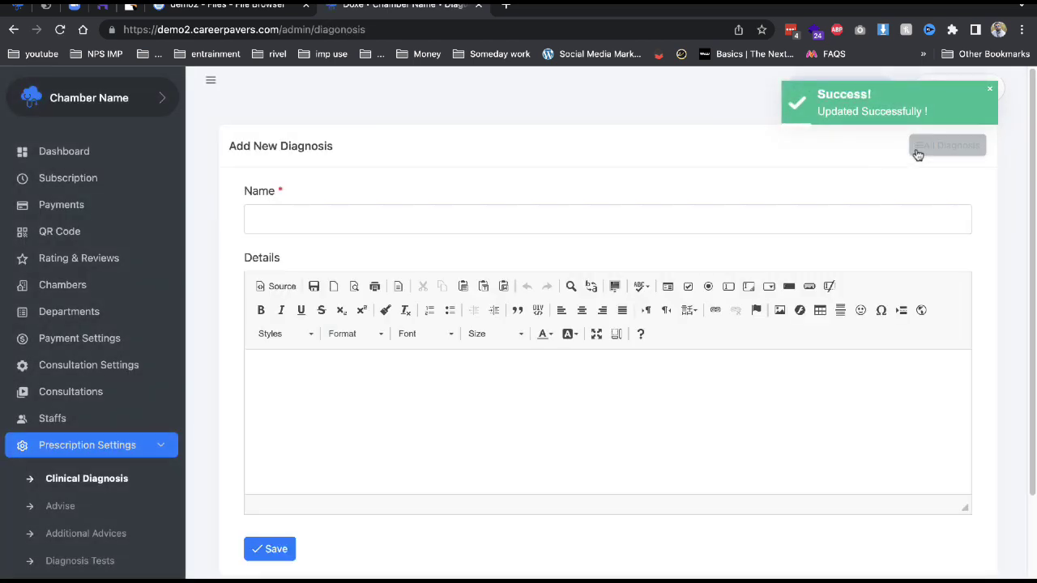
left_click(558, 230)
type("xray")
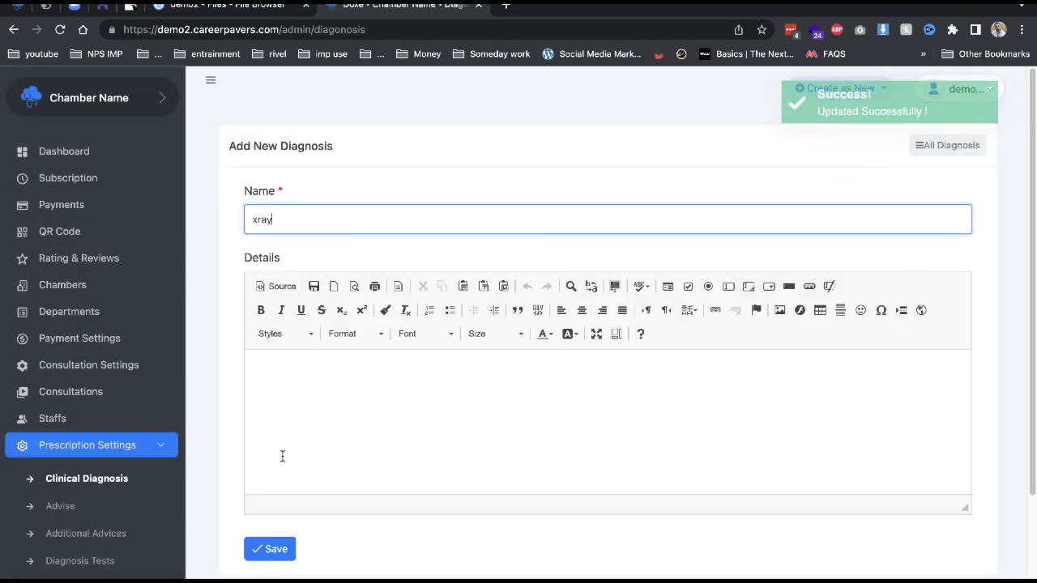
left_click(256, 551)
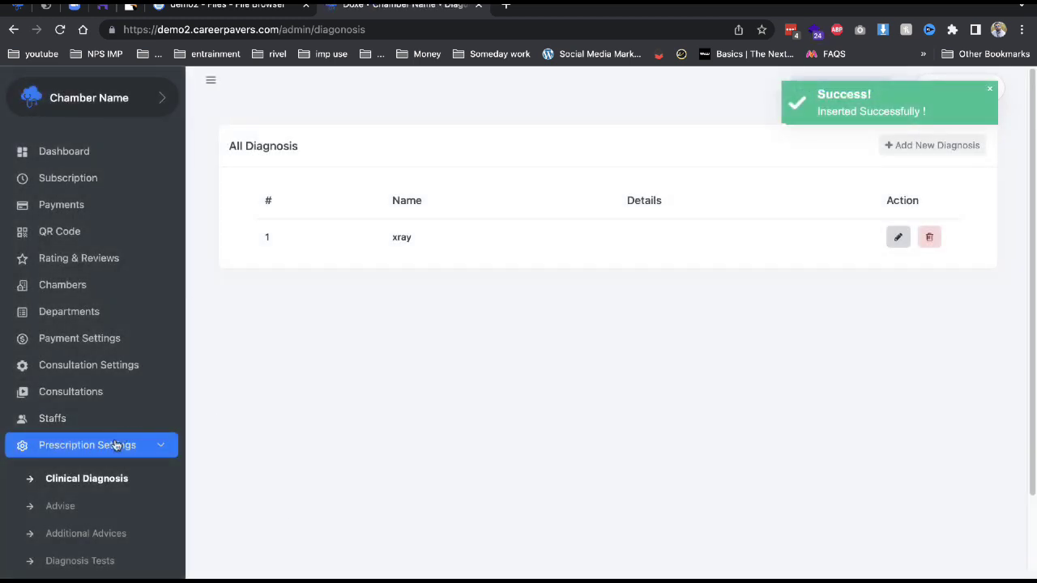
Create a new advice named 'dont drink'.
left_click(96, 505)
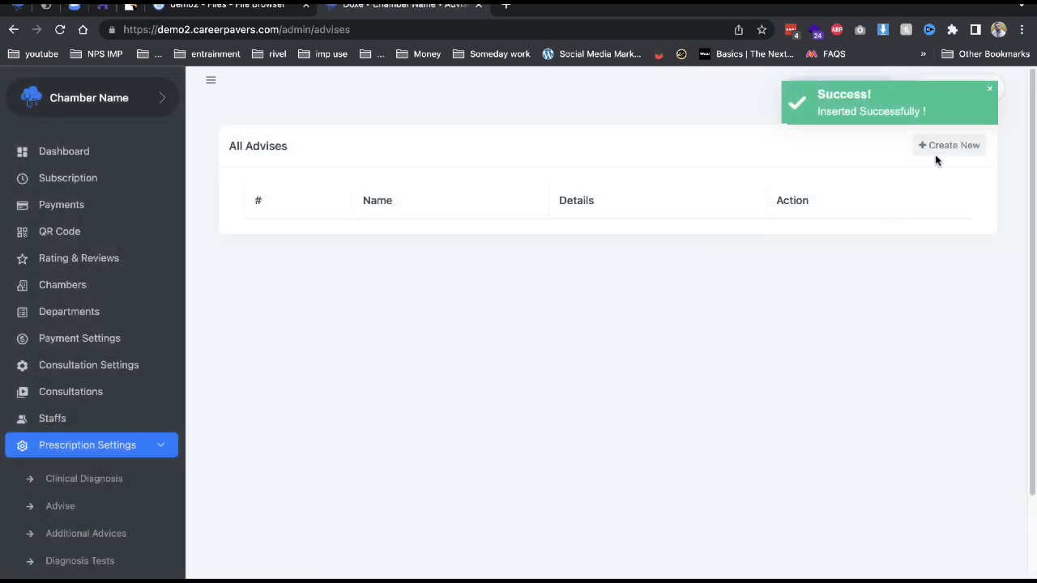
left_click(938, 149)
left_click(649, 219)
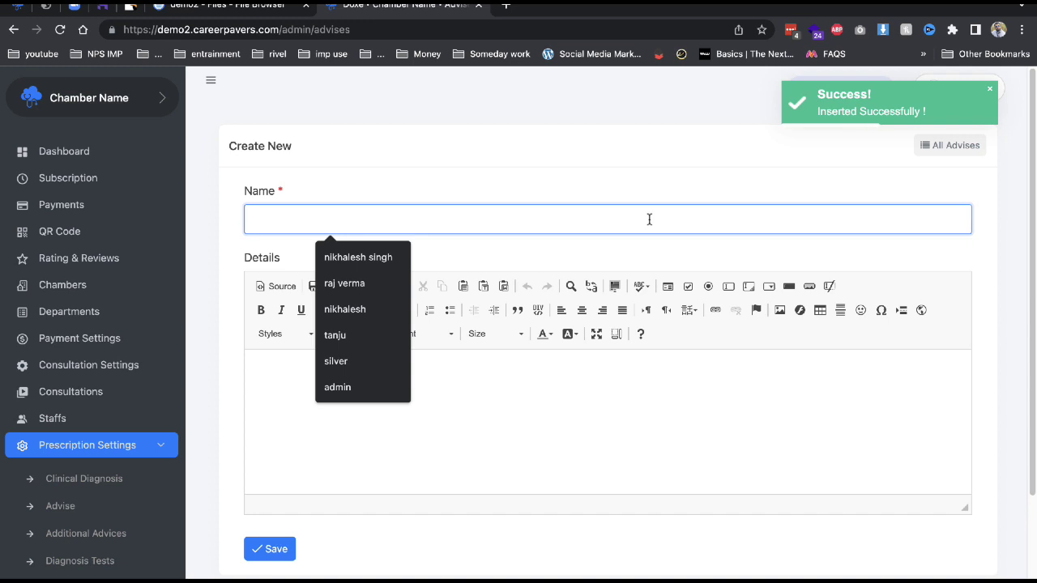
type("dont drink")
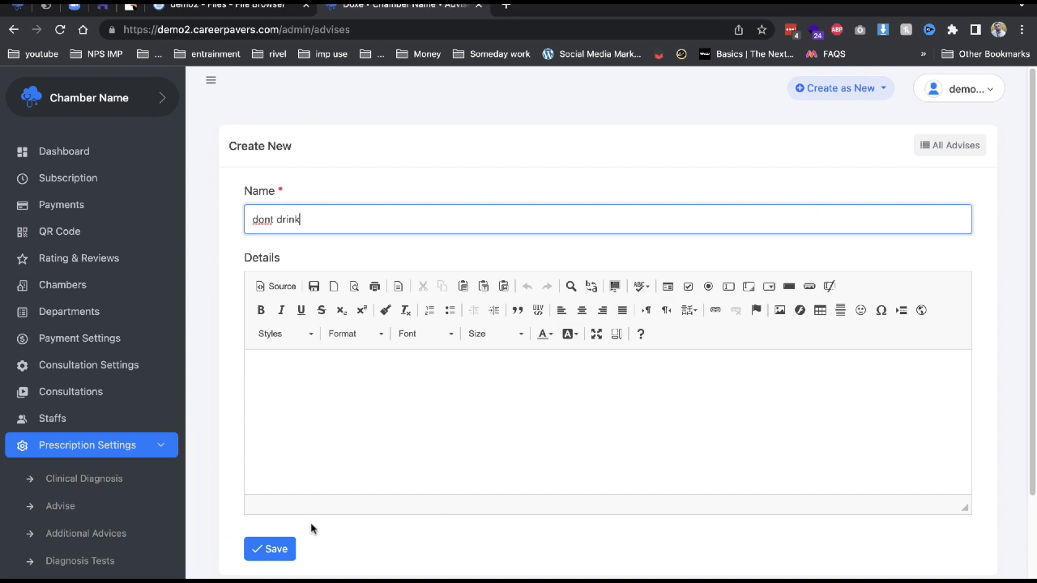
left_click(288, 549)
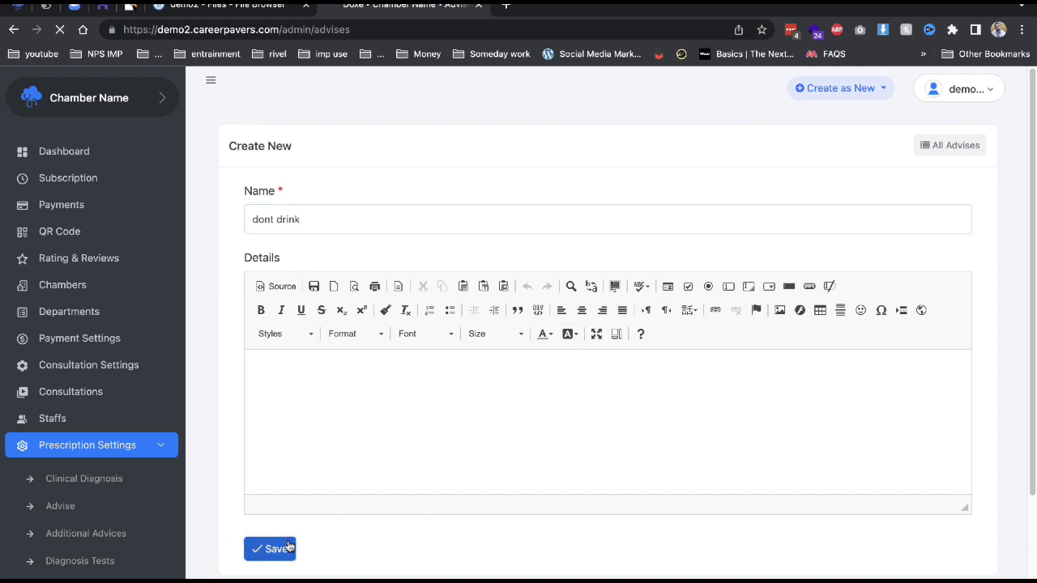
Go through the prescription pages to the Drugs section.
left_click(142, 559)
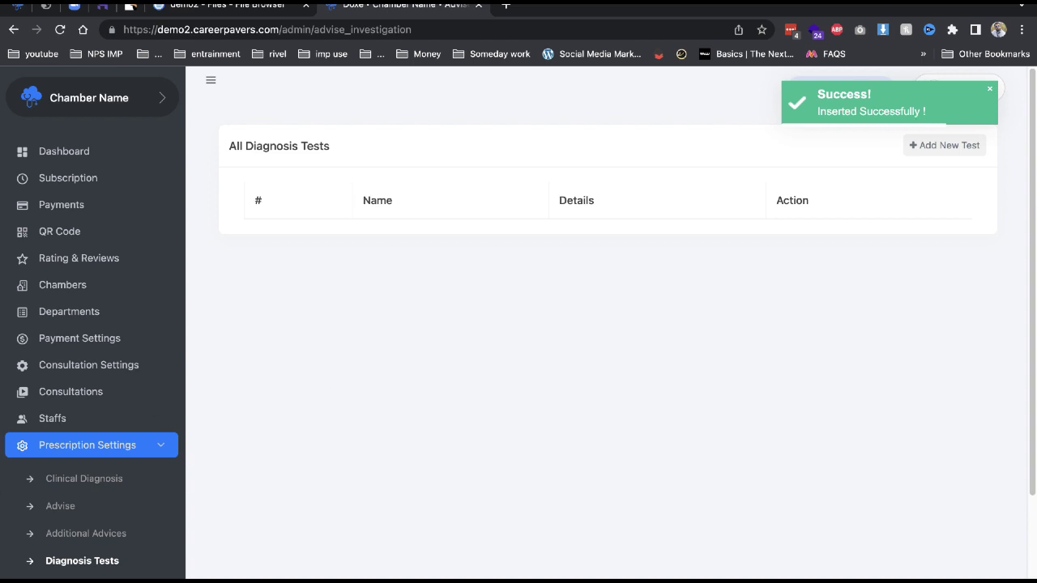
left_click(66, 577)
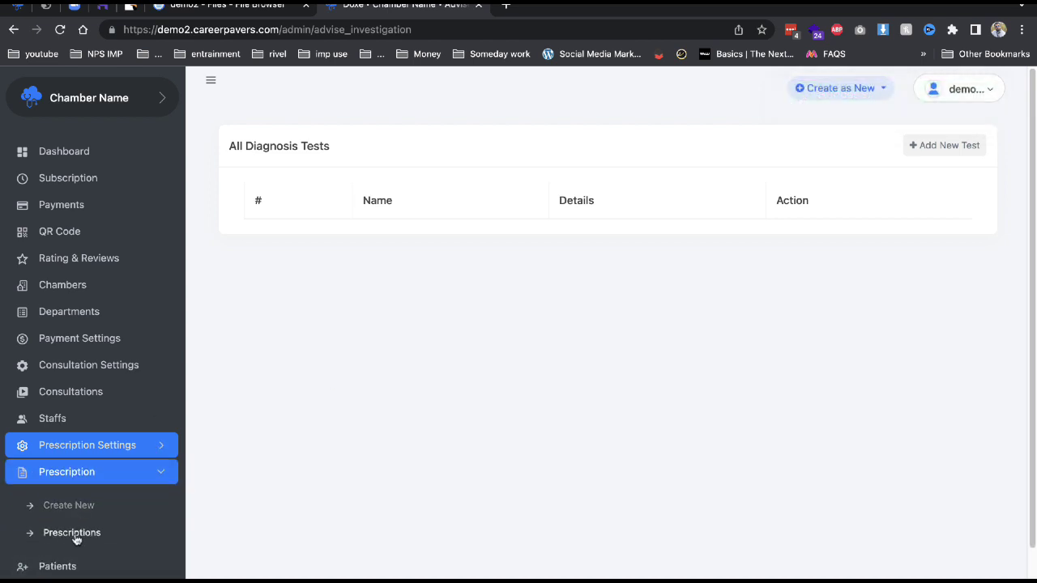
scroll(85, 551, "down", 2)
left_click(87, 534)
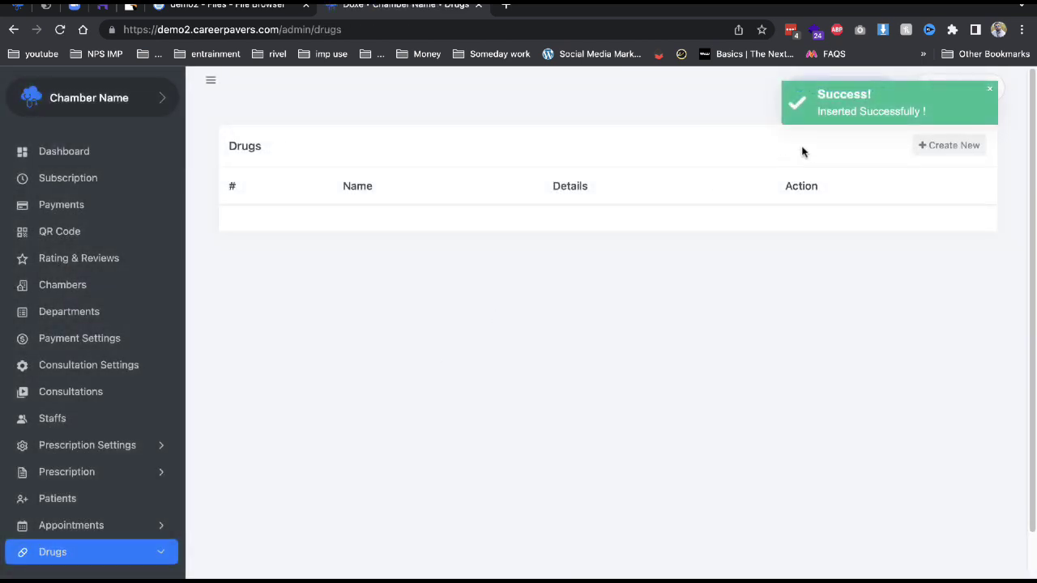
Create a new drug with name 'xyz' and details 'xyz'.
left_click(914, 145)
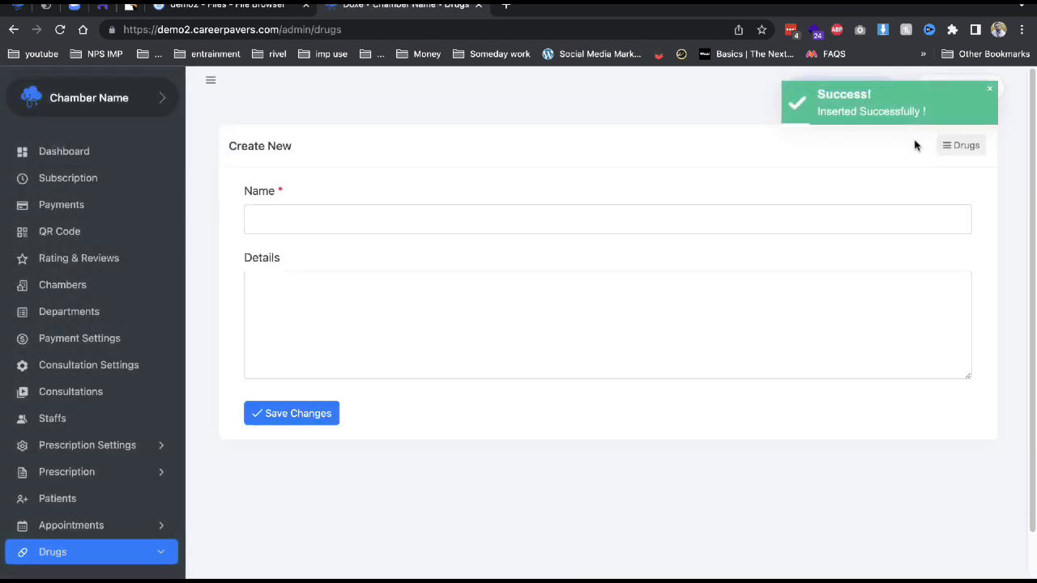
left_click(489, 226)
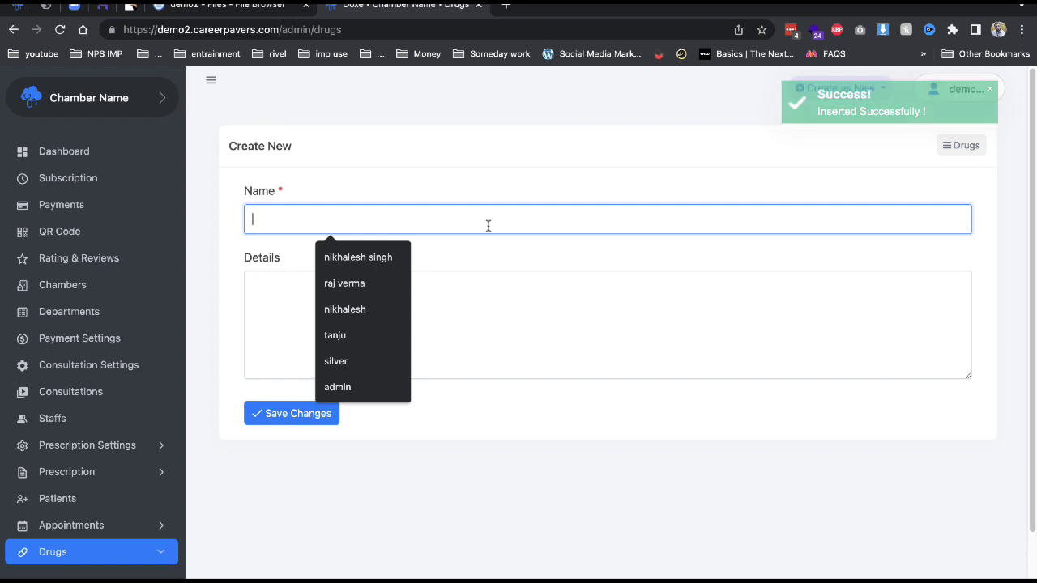
type("xyz")
left_click(949, 362)
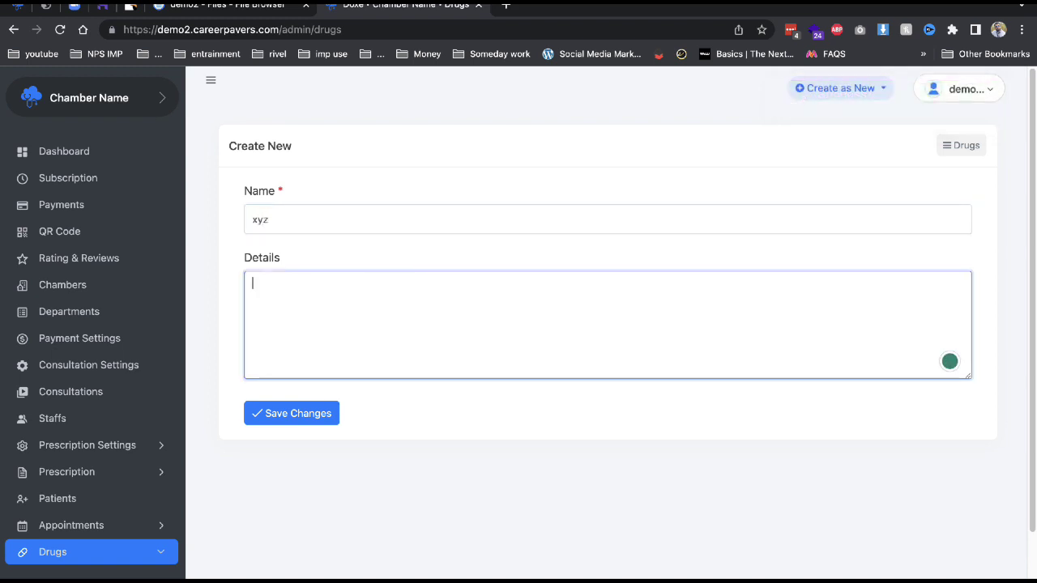
left_click(288, 415)
scroll(153, 491, "down", 2)
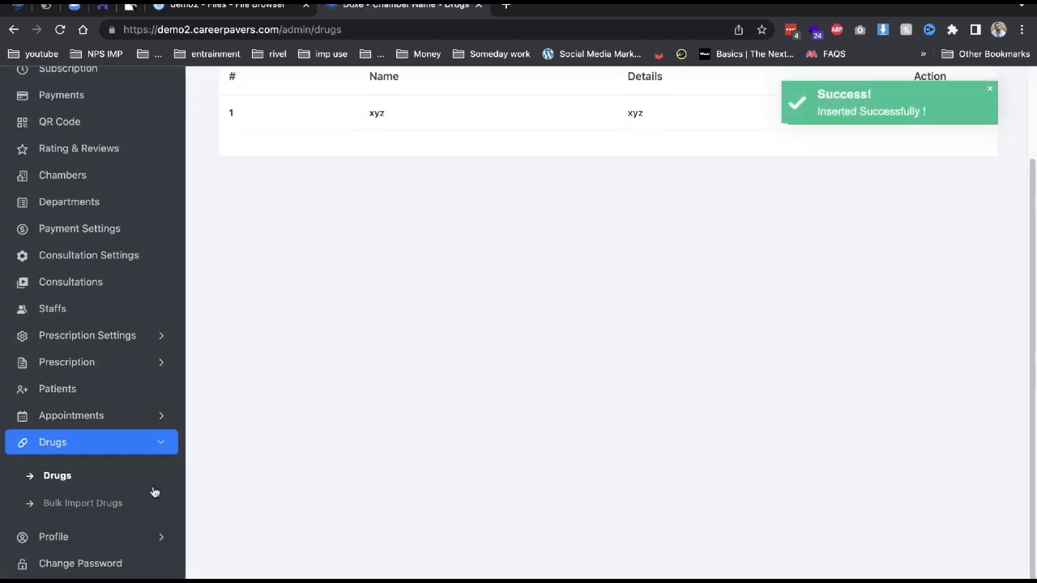
scroll(520, 305, "up", 2)
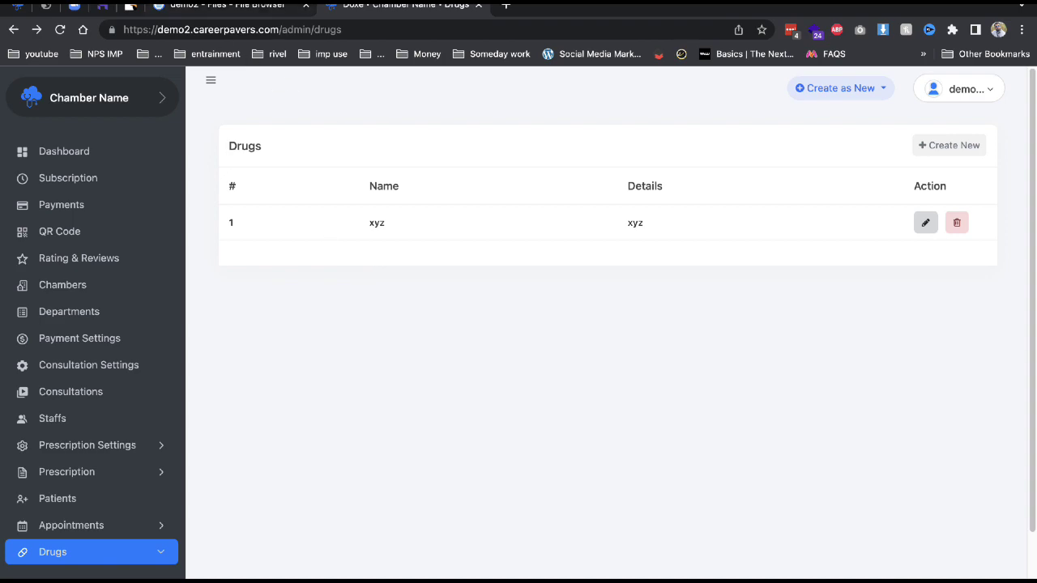
Switch back to the Doxe product page on CodeCanyon.
left_click(132, 7)
left_click(103, 7)
left_click(132, 6)
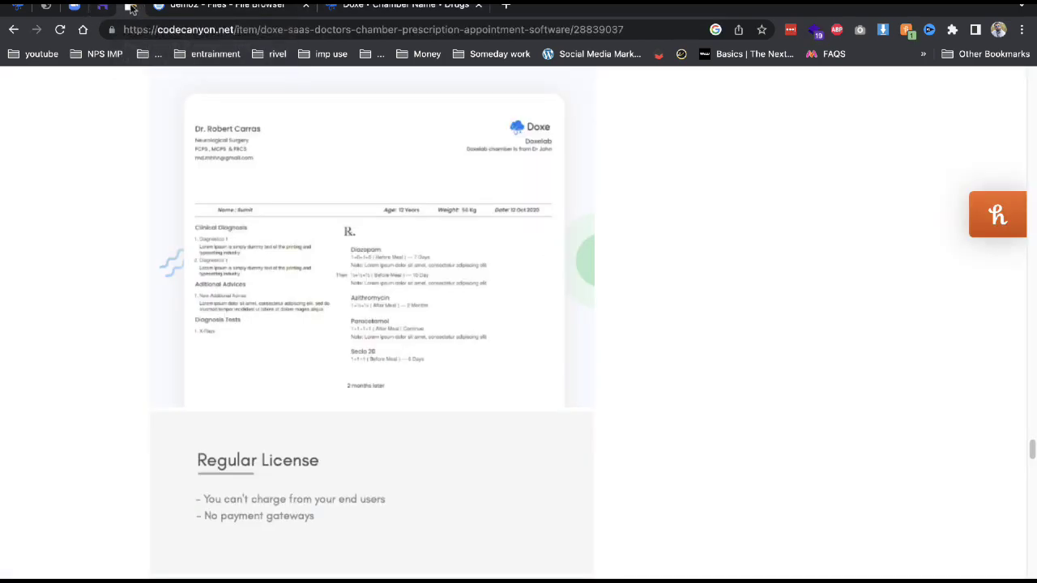
On the Doxe sign-in page, log in with the doctor demo username and password.
scroll(461, 483, "up", 15)
scroll(462, 481, "down", 10)
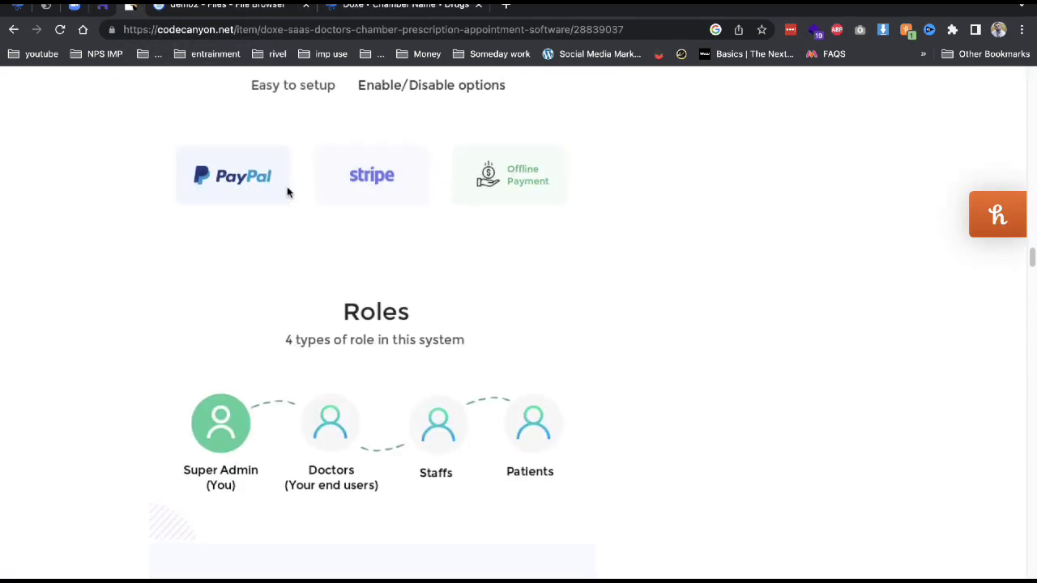
left_click(46, 6)
left_click(20, 6)
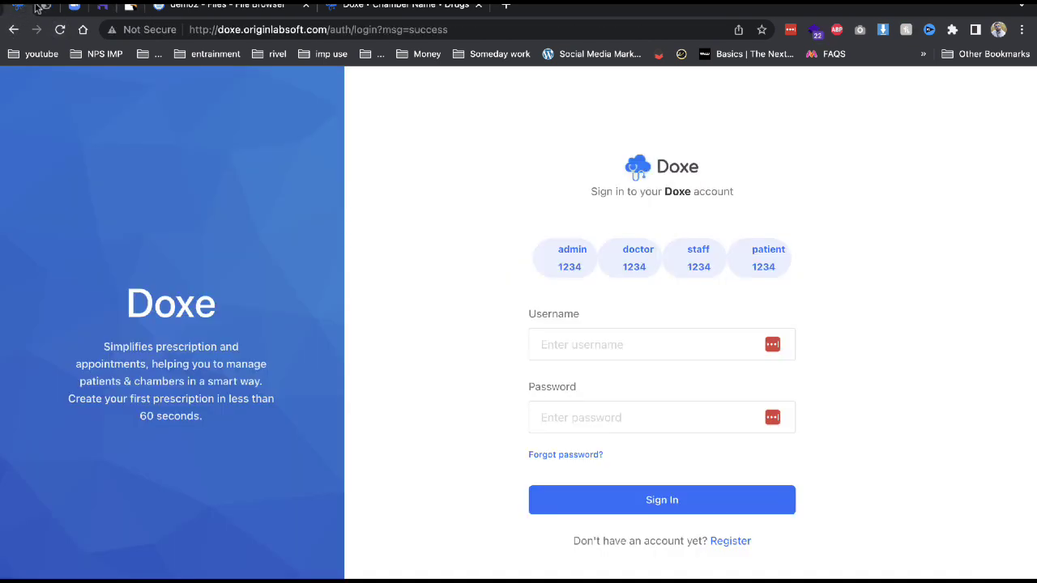
double_click(637, 266)
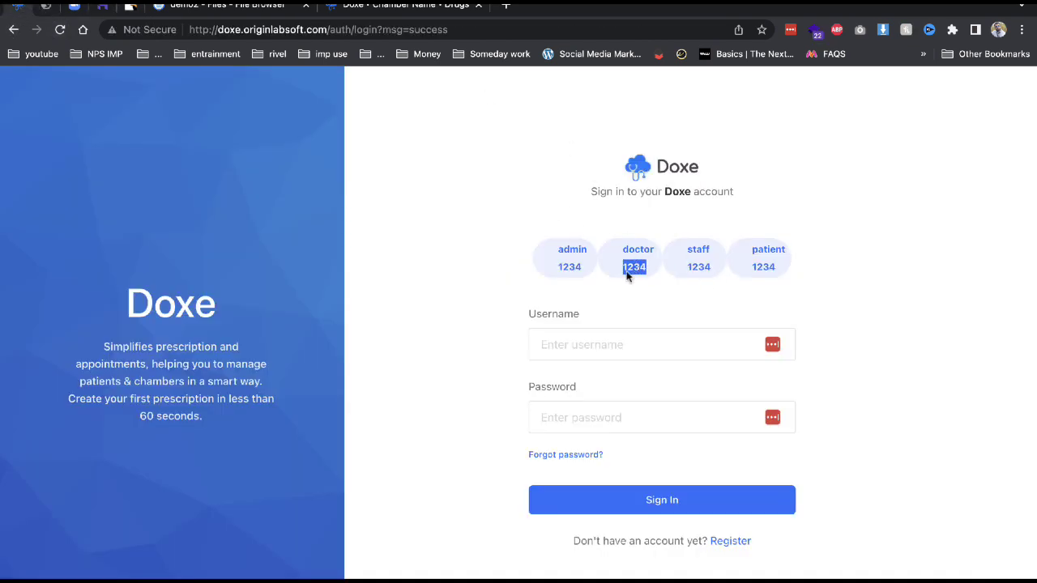
left_click(579, 343)
type("doctor")
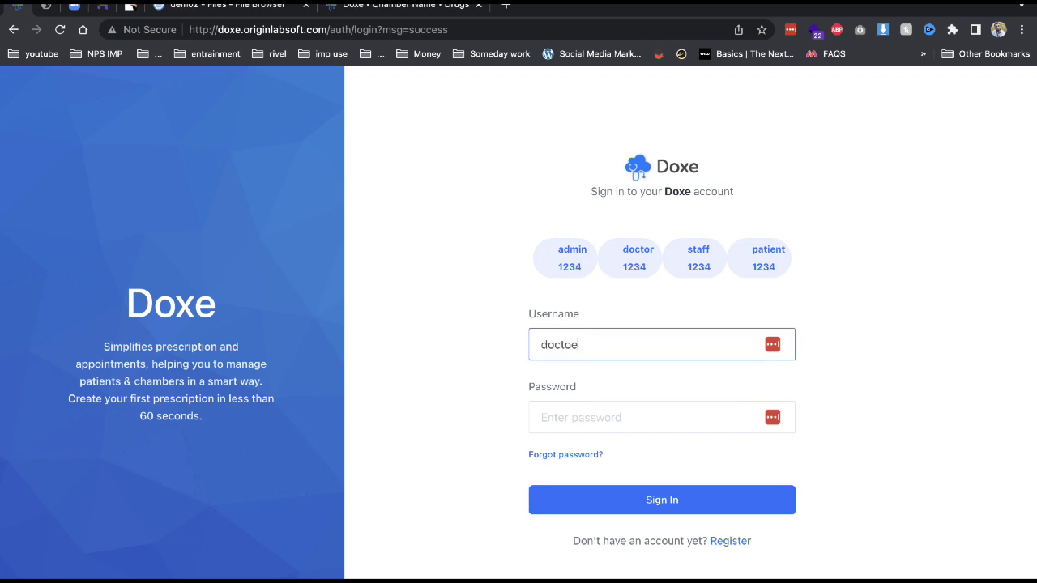
key("Tab")
type("1234")
key("Return")
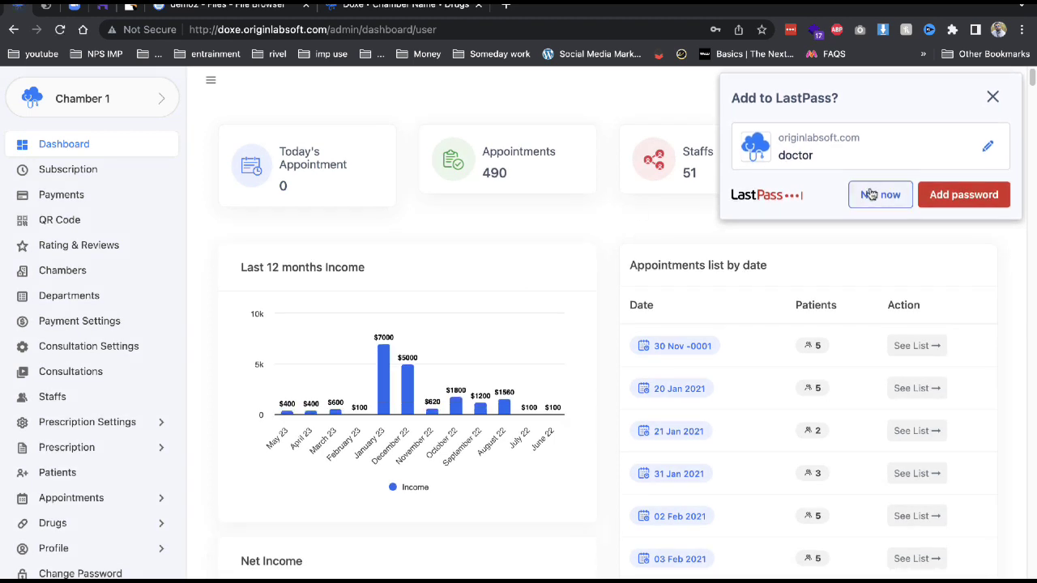
Dismiss the LastPass prompt, open Prescription Settings > Clinical Diagnosis, and expand the Create as New menu.
left_click(877, 193)
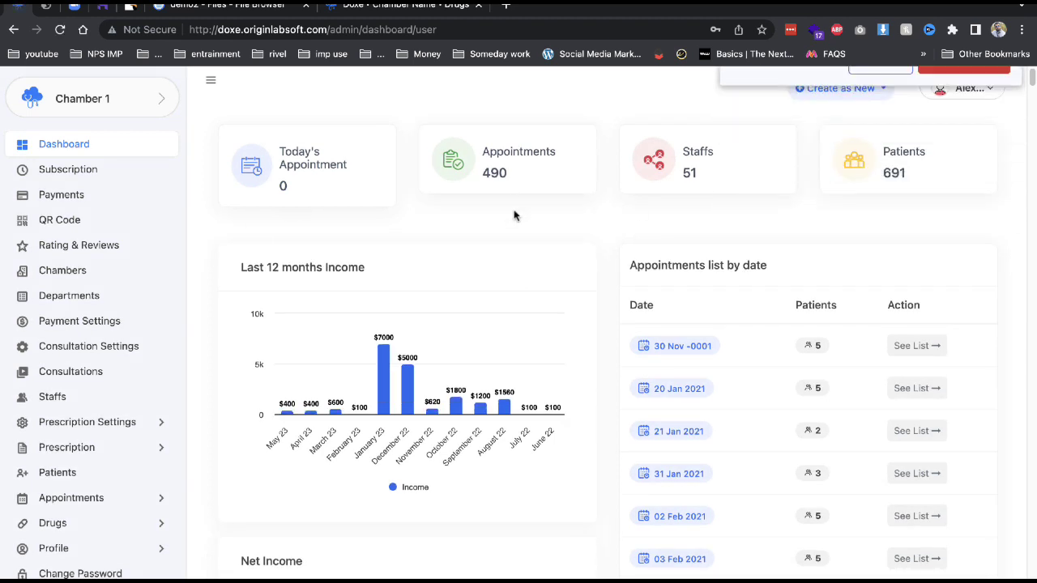
left_click(68, 450)
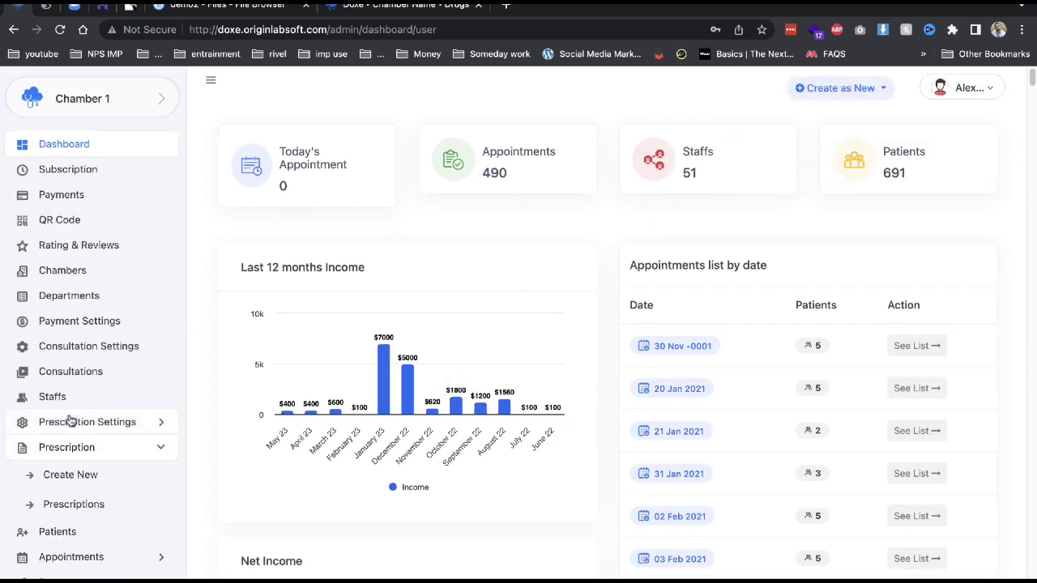
left_click(71, 422)
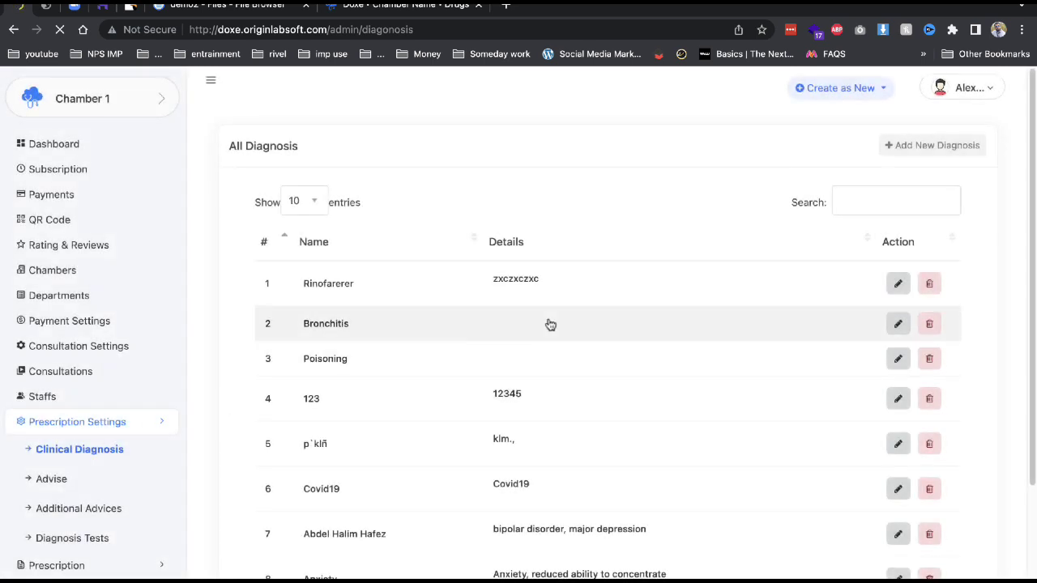
scroll(465, 504, "down", 5)
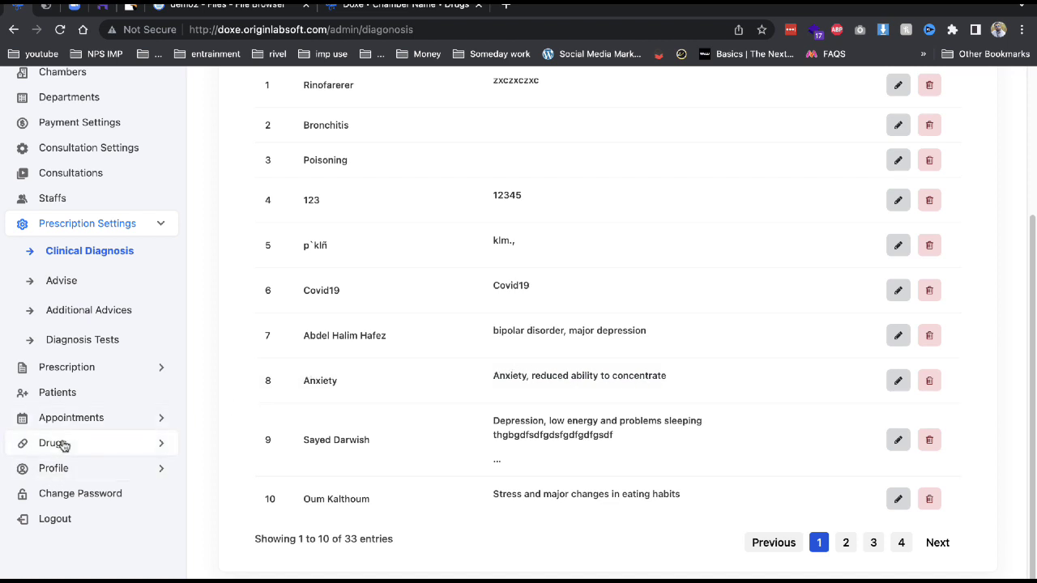
scroll(130, 386, "up", 2)
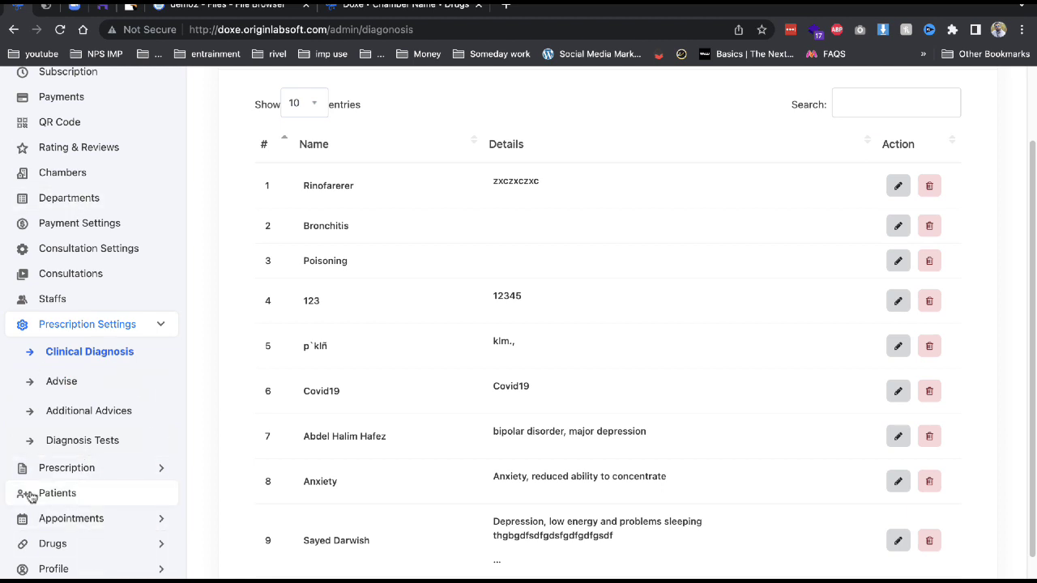
scroll(433, 419, "up", 3)
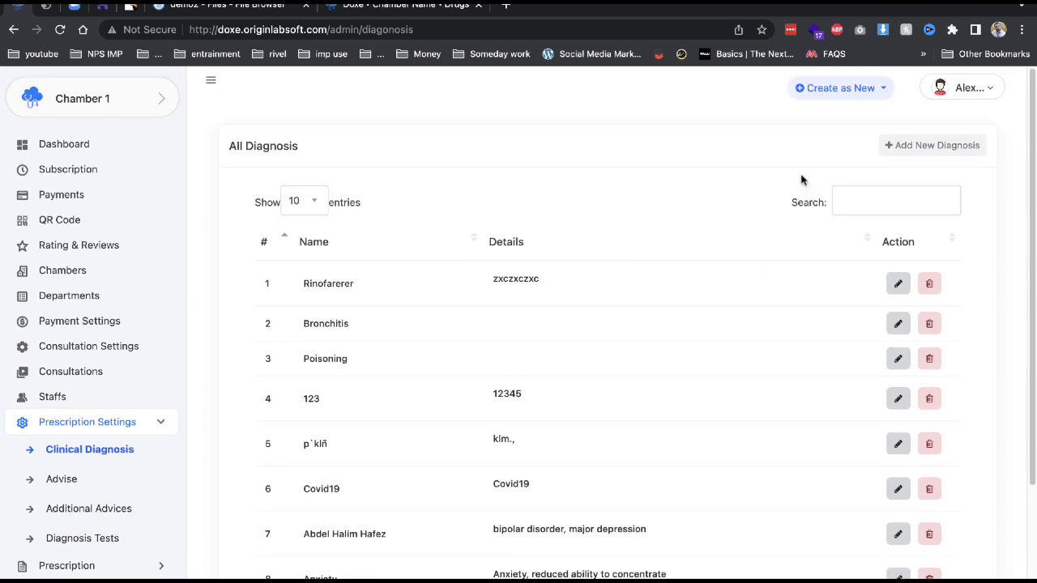
left_click(843, 102)
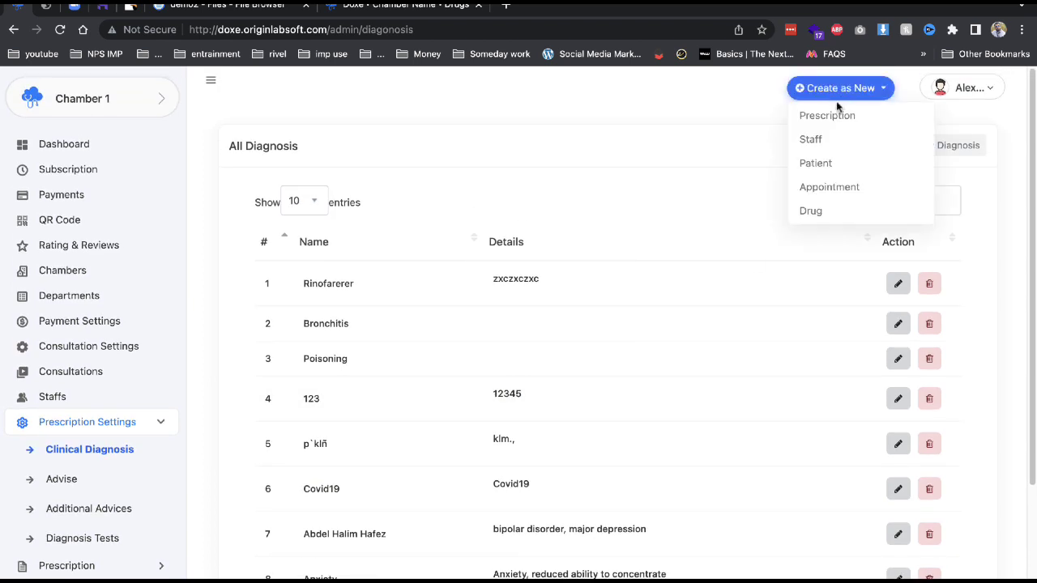
Start an online appointment for a new patient on the 21st, 12:30–1:00 AM slot.
left_click(827, 187)
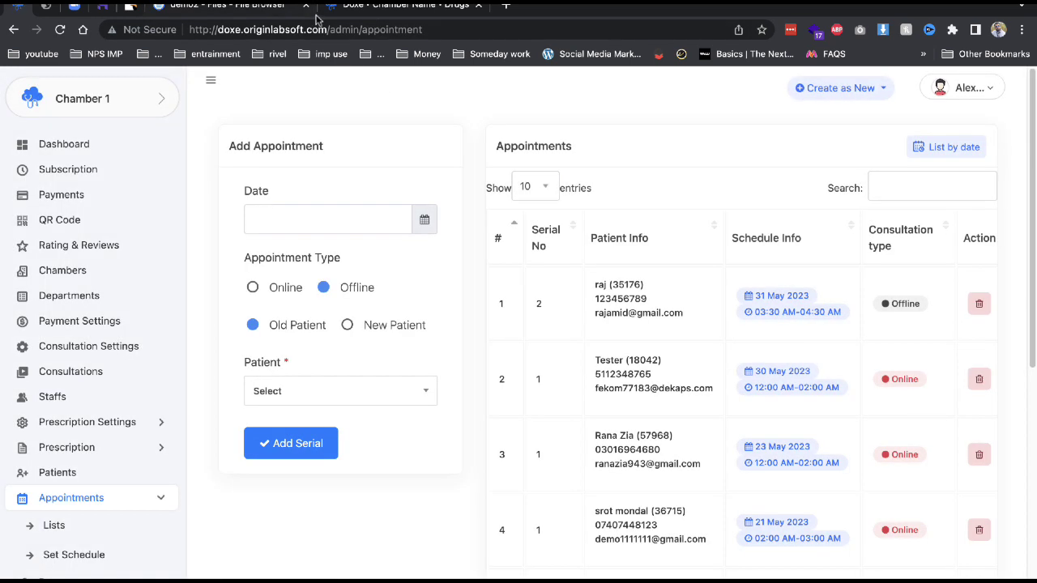
left_click(307, 6)
left_click(306, 6)
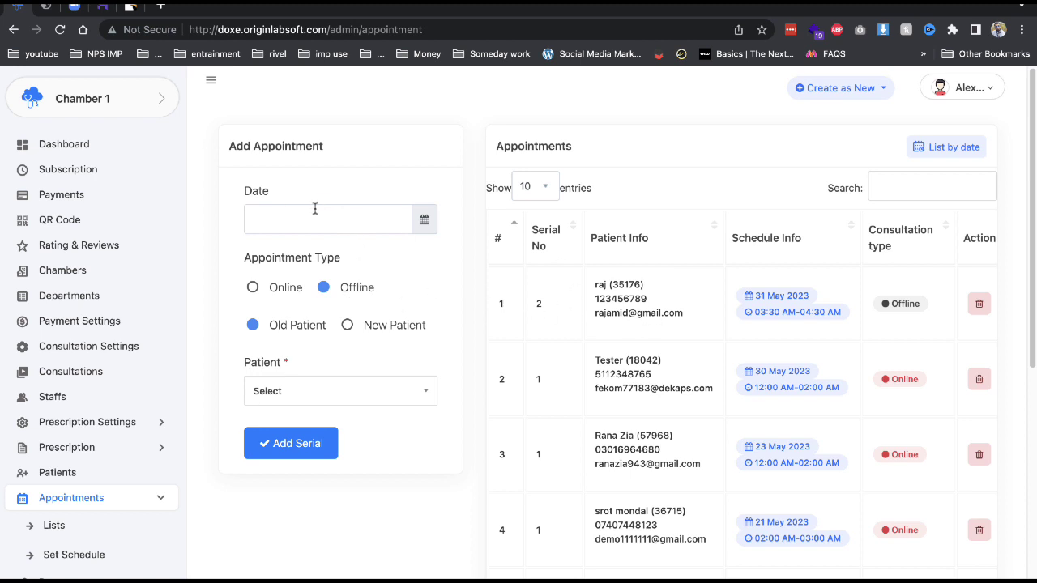
left_click(340, 221)
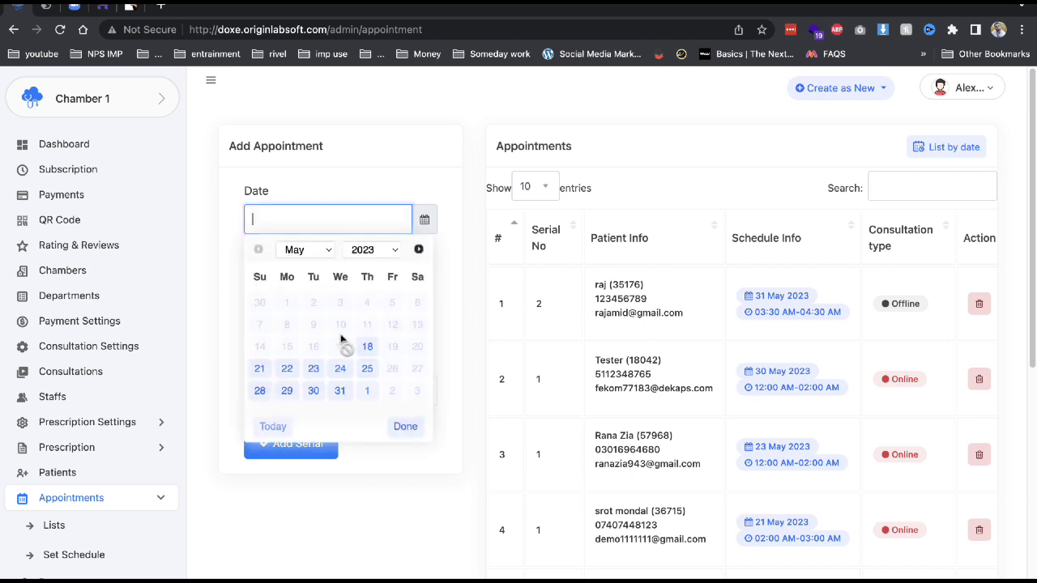
left_click(364, 351)
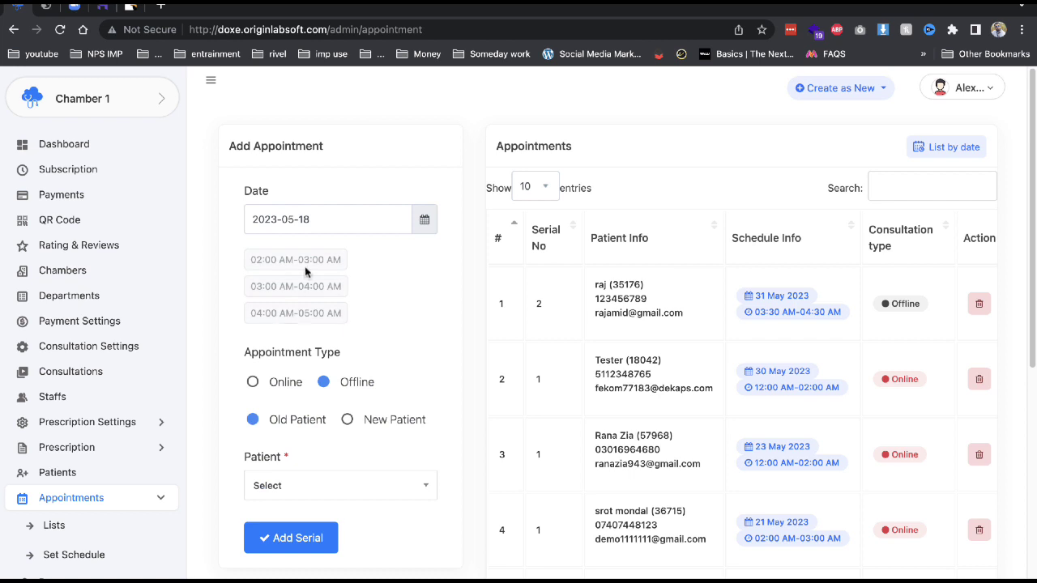
left_click(274, 227)
left_click(259, 366)
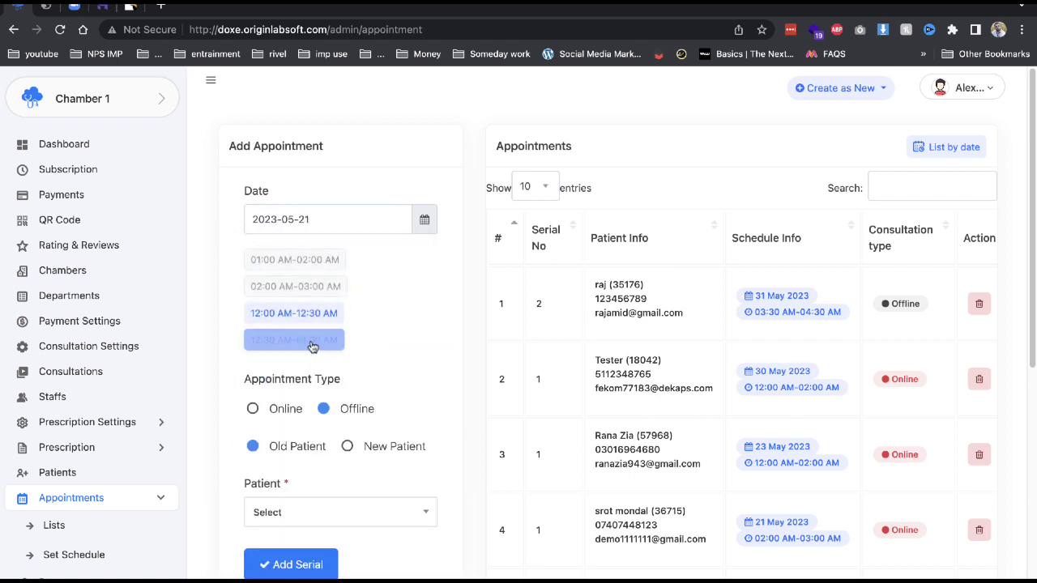
left_click(313, 344)
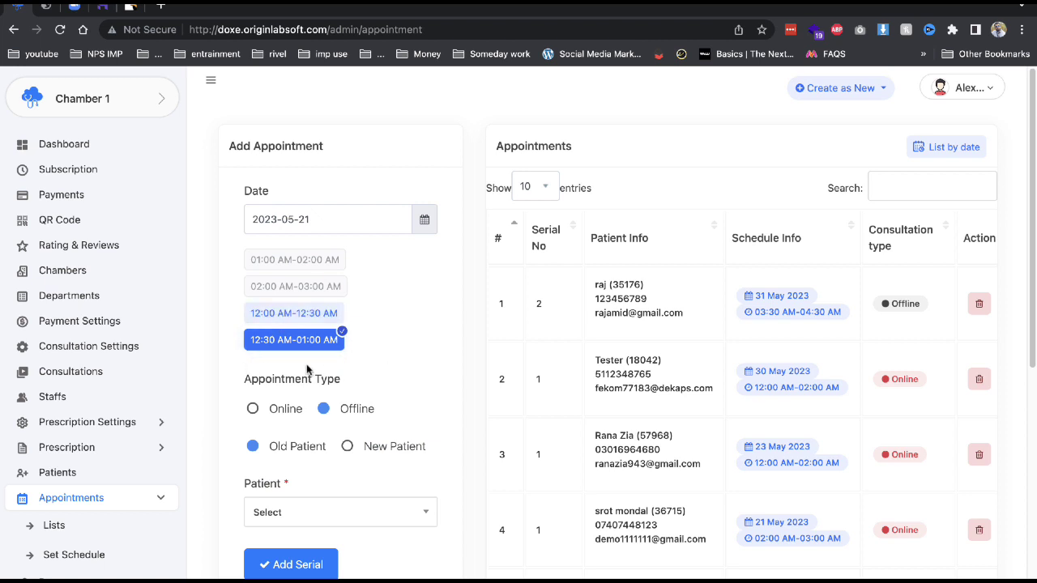
left_click(258, 408)
left_click(348, 448)
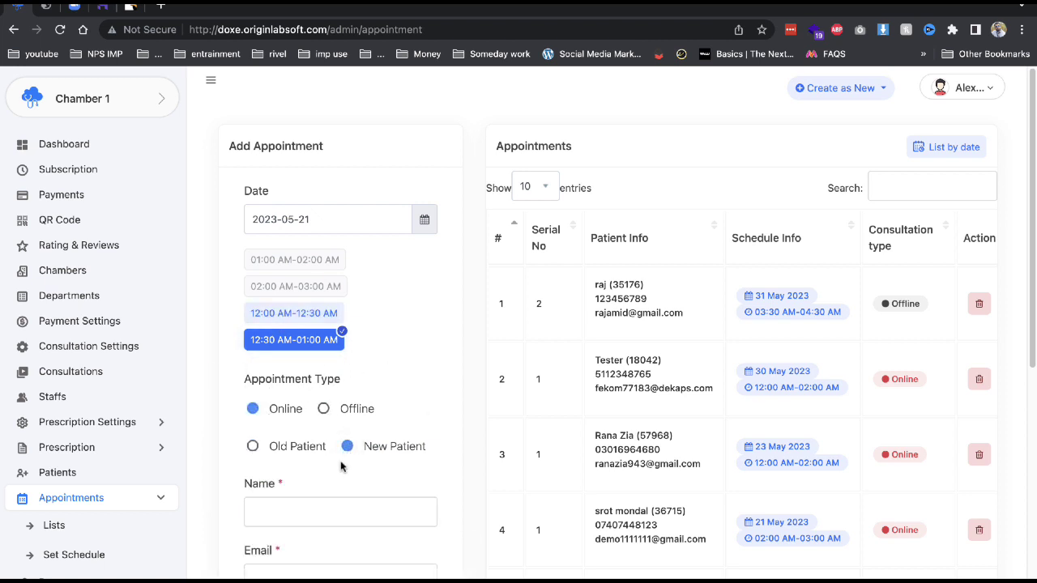
Enter the patient's name, e-mail, phone number and age 23, then save the appointment.
left_click(307, 515)
type("d")
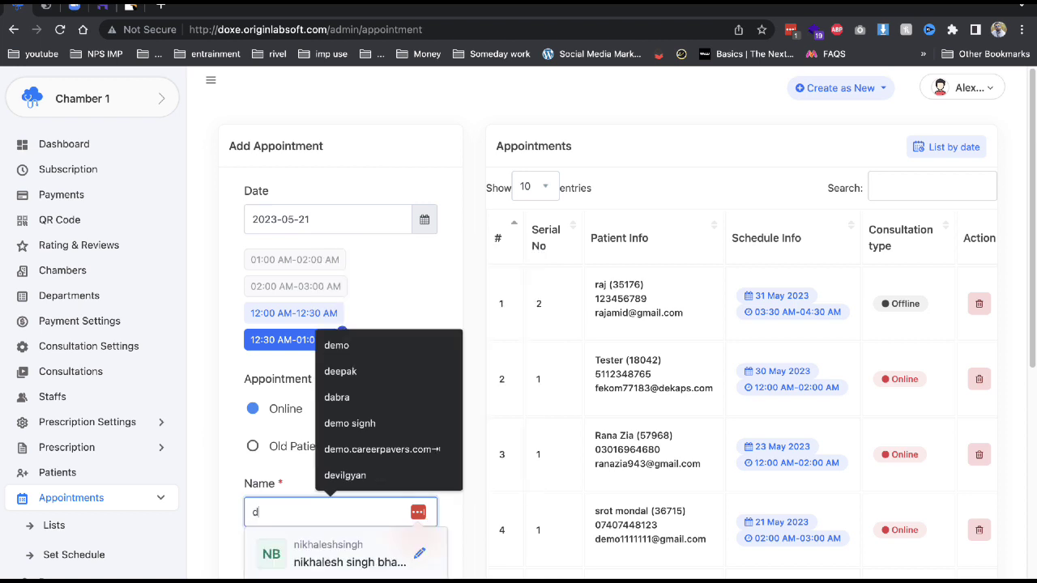
type("emo singh")
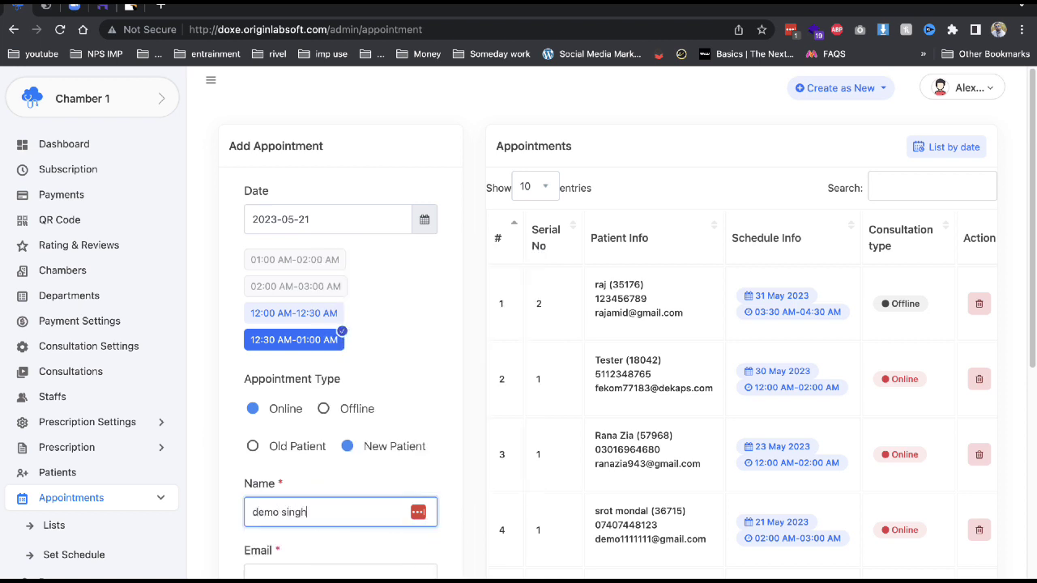
key("Tab")
type("demo")
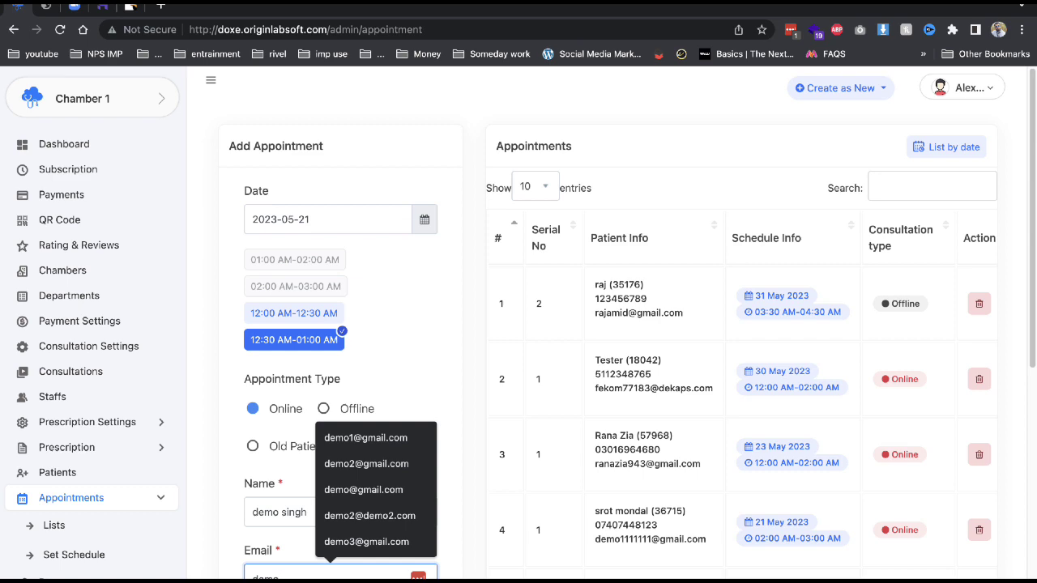
left_click(352, 529)
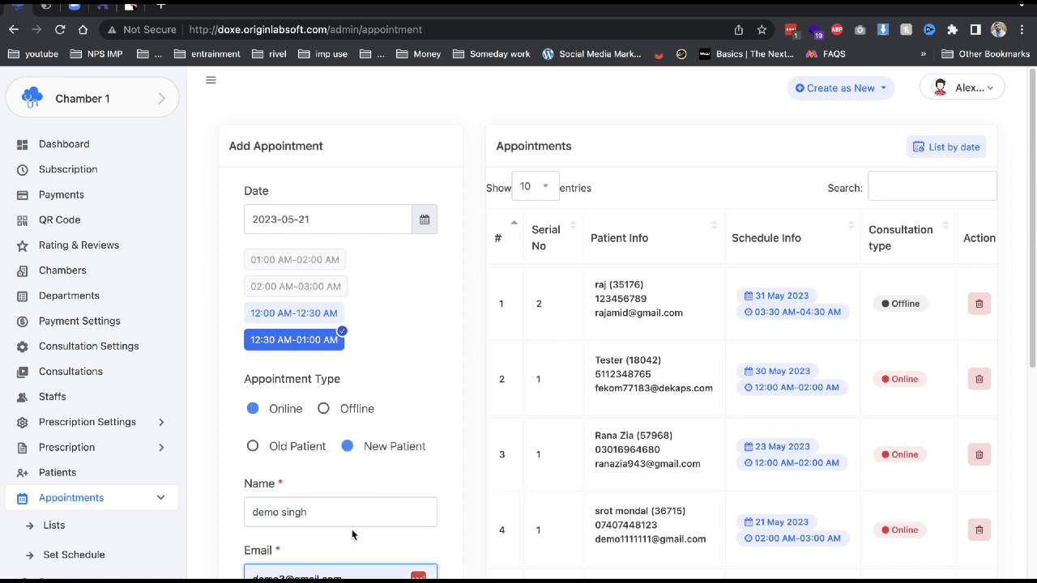
scroll(351, 529, "down", 3)
left_click(352, 515)
type("2")
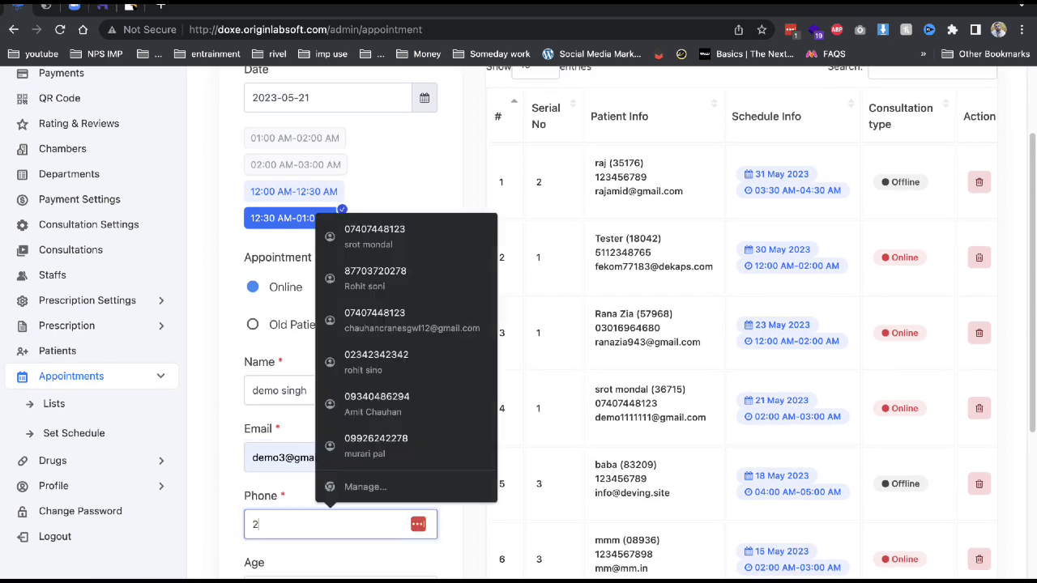
type("312312312")
key("Tab")
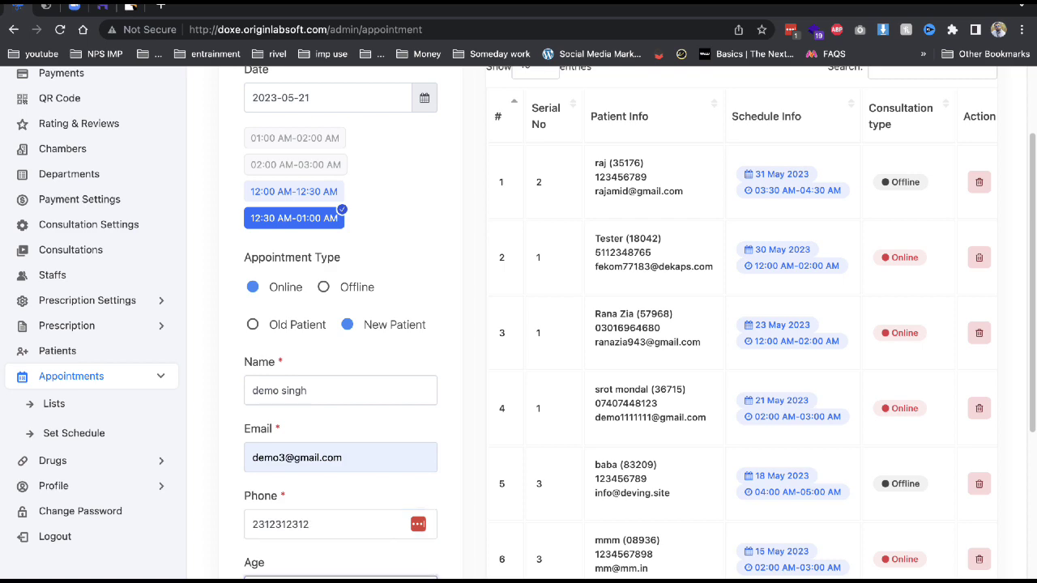
type("23")
scroll(341, 405, "down", 5)
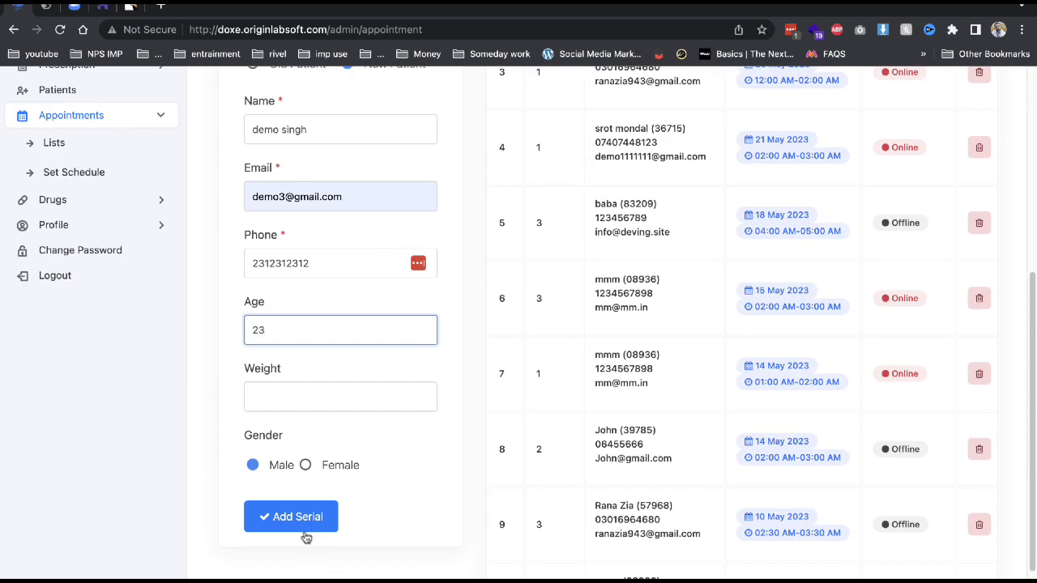
left_click(302, 527)
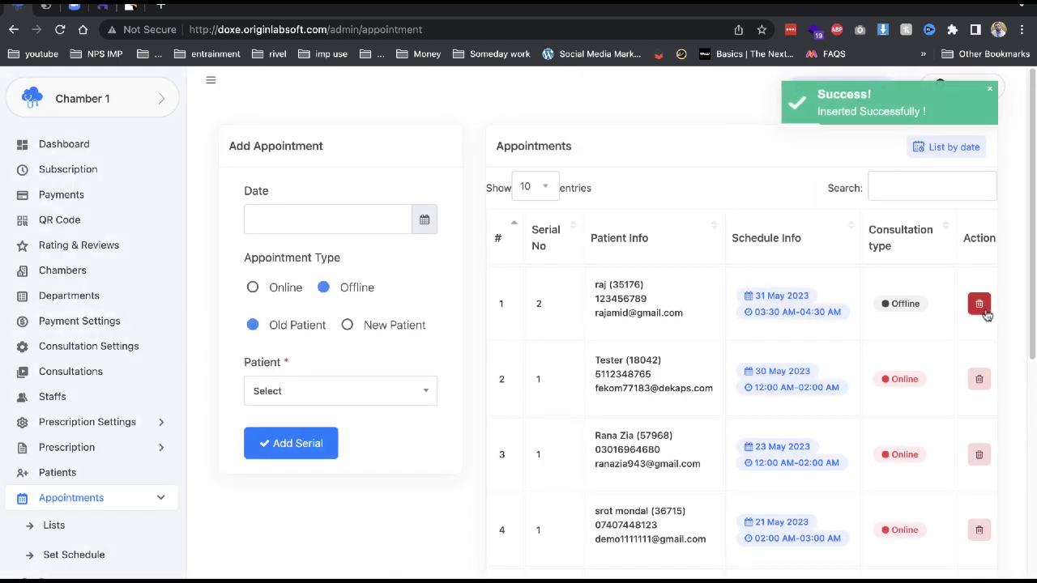
Choose 21 May 2023 and the 12:00–12:30 AM slot in the appointment date picker.
left_click(361, 218)
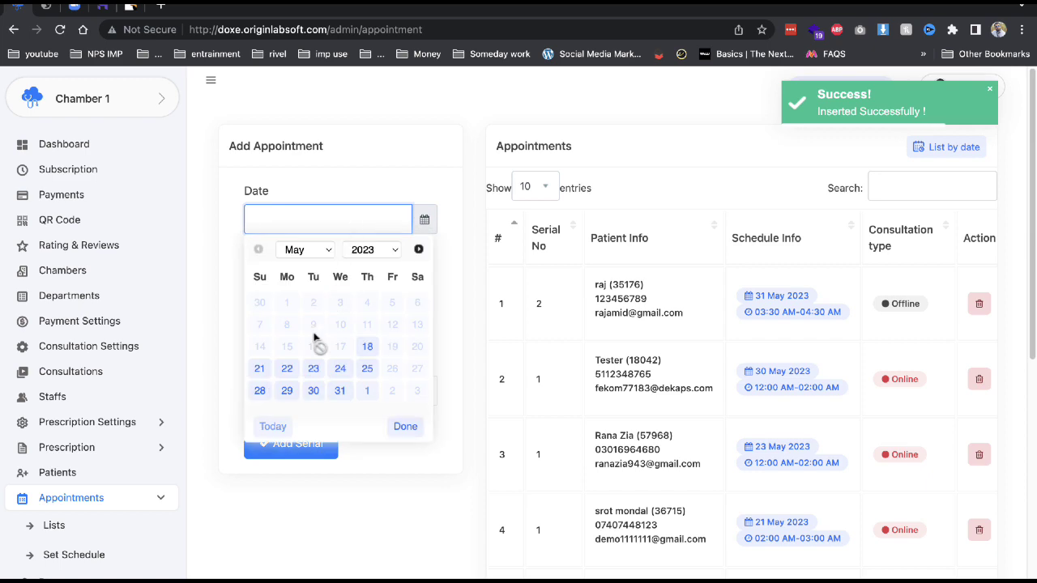
left_click(260, 366)
left_click(324, 313)
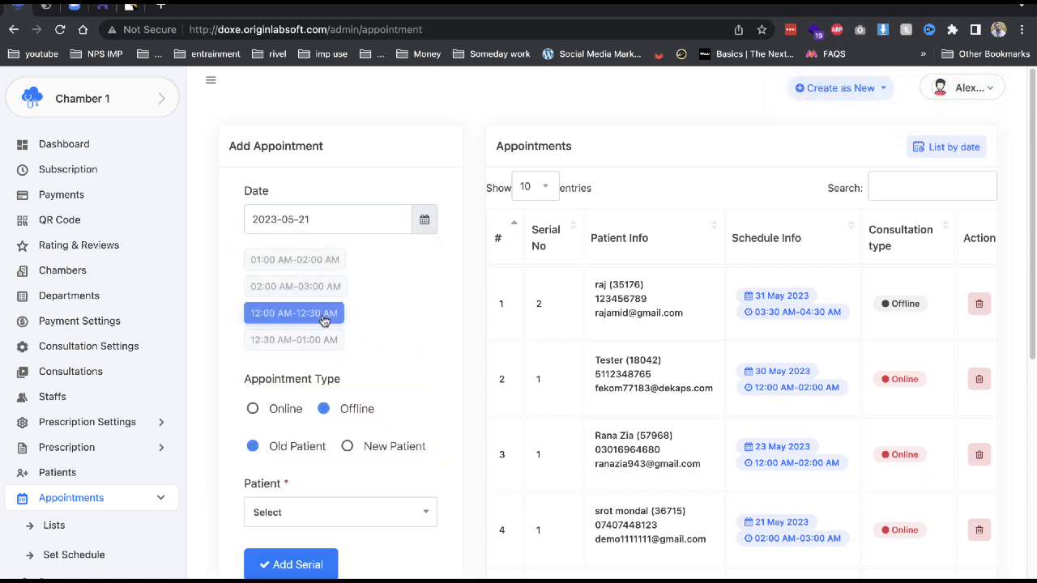
scroll(875, 393, "down", 7)
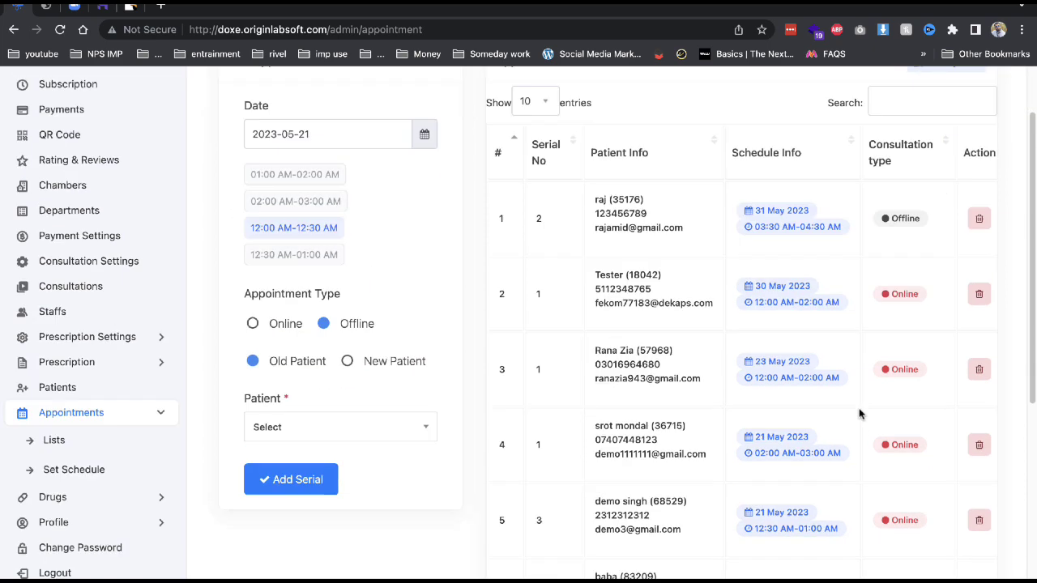
scroll(860, 412, "up", 7)
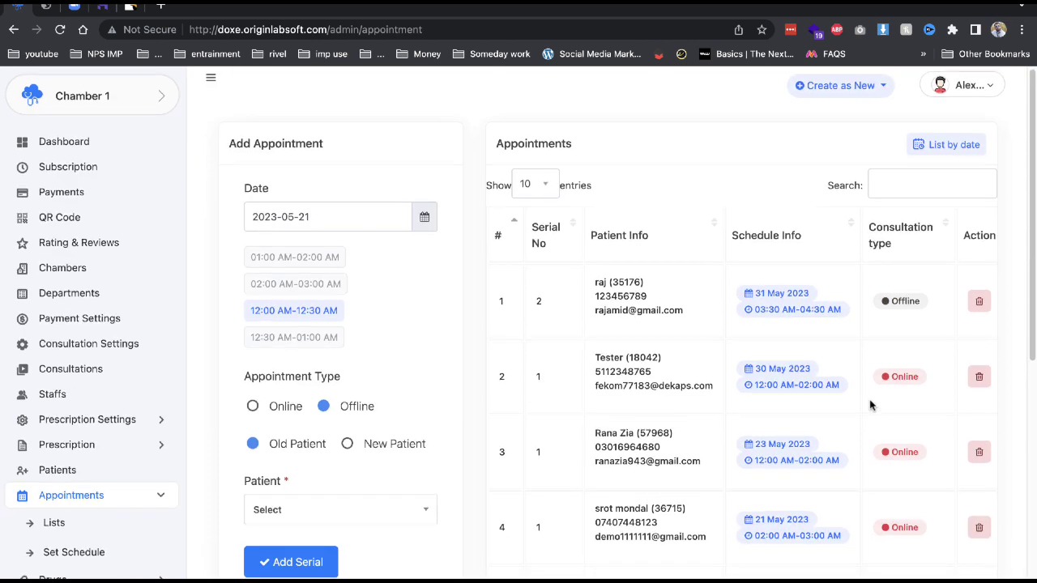
List appointments by date, start and confirm the new patient's live consultation, and open its prescription.
left_click(931, 143)
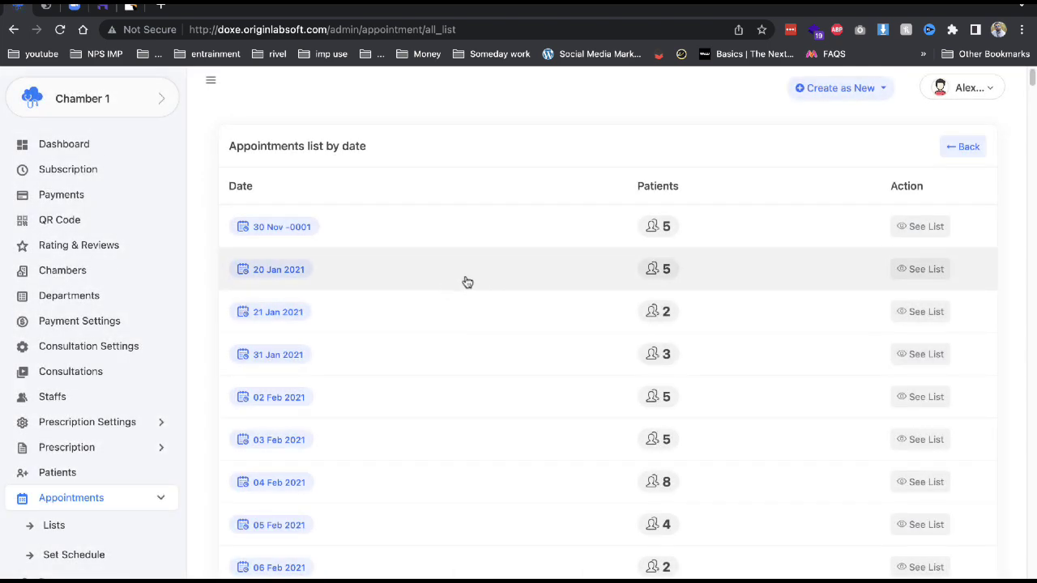
left_click_drag(1032, 76, 1032, 574)
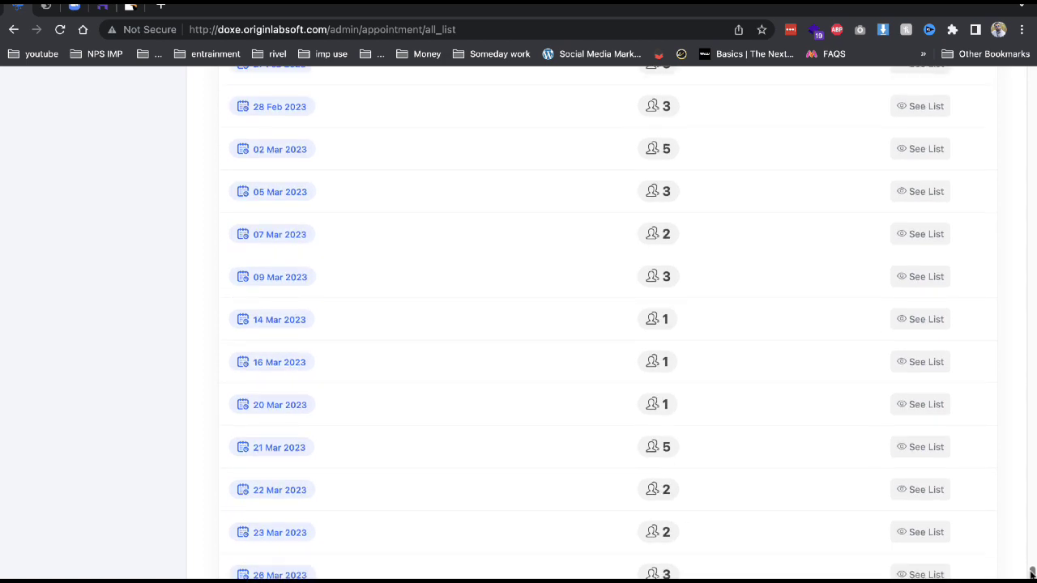
scroll(588, 431, "down", 10)
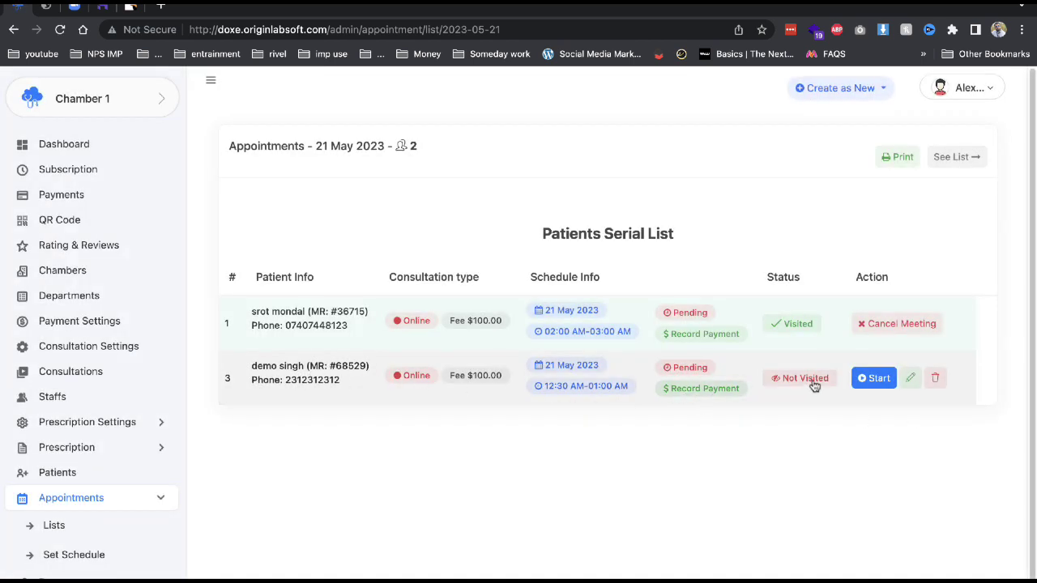
left_click(874, 378)
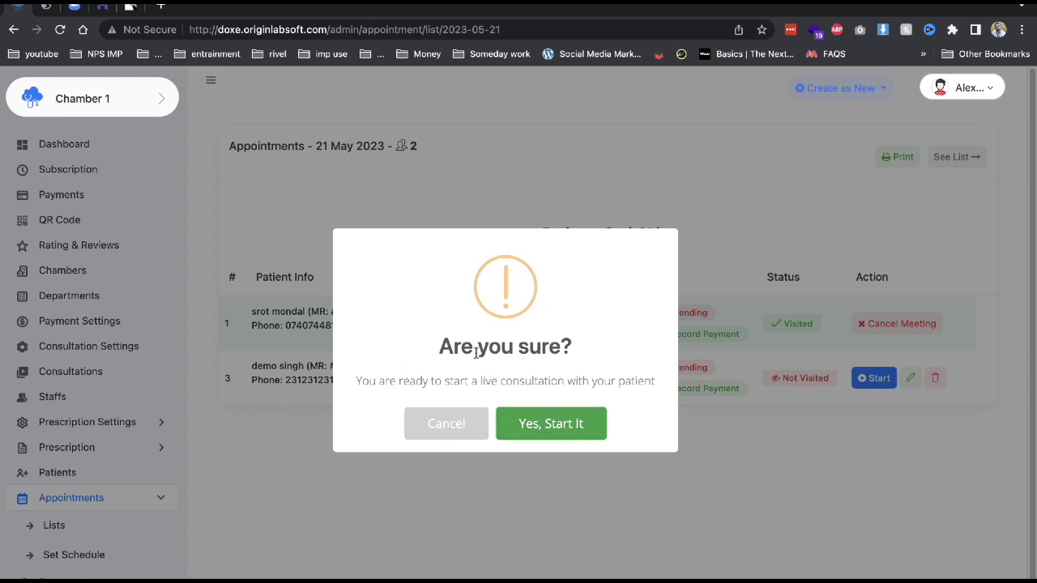
left_click(426, 433)
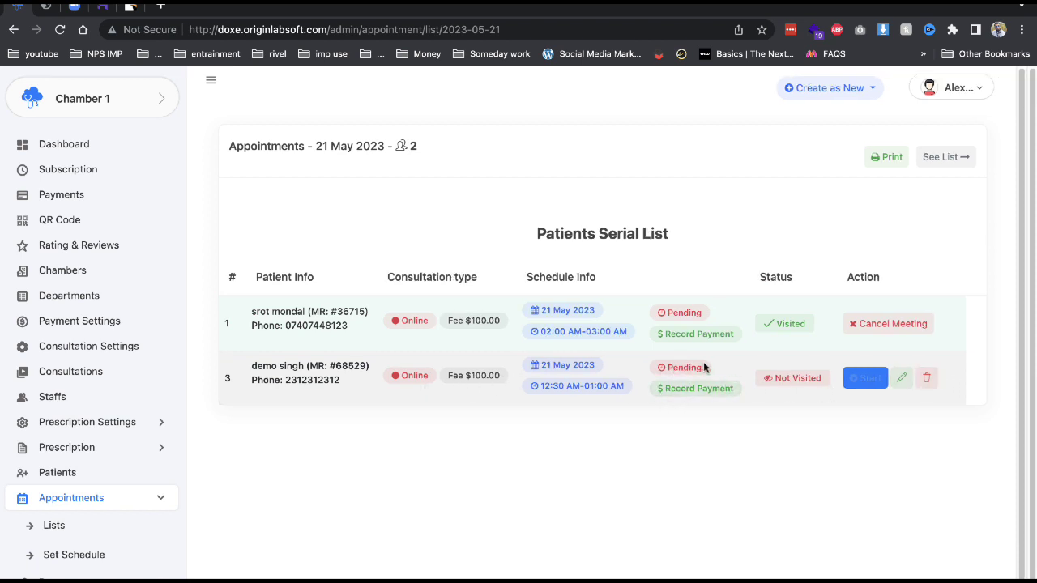
left_click(861, 381)
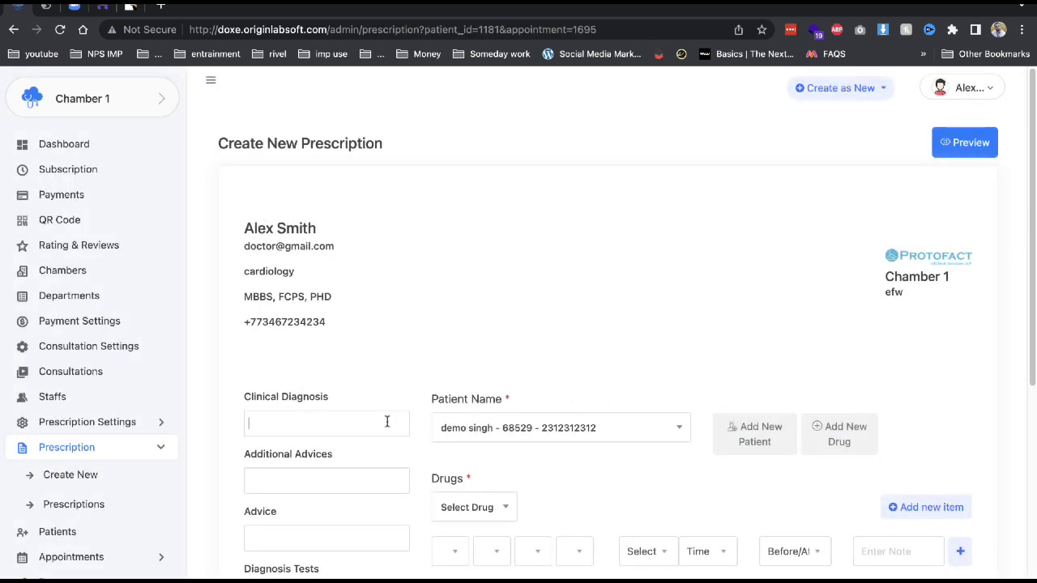
Add Diagnosis Two as clinical diagnosis, test2 as additional advice, and Vomit as advice.
left_click(387, 421)
scroll(338, 484, "down", 10)
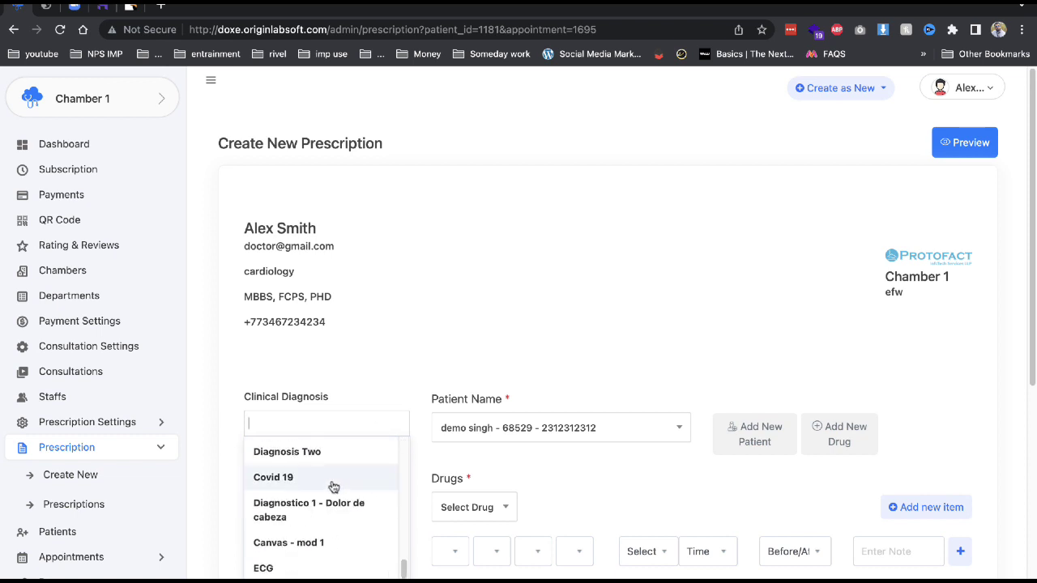
left_click(309, 455)
left_click(301, 478)
left_click(304, 414)
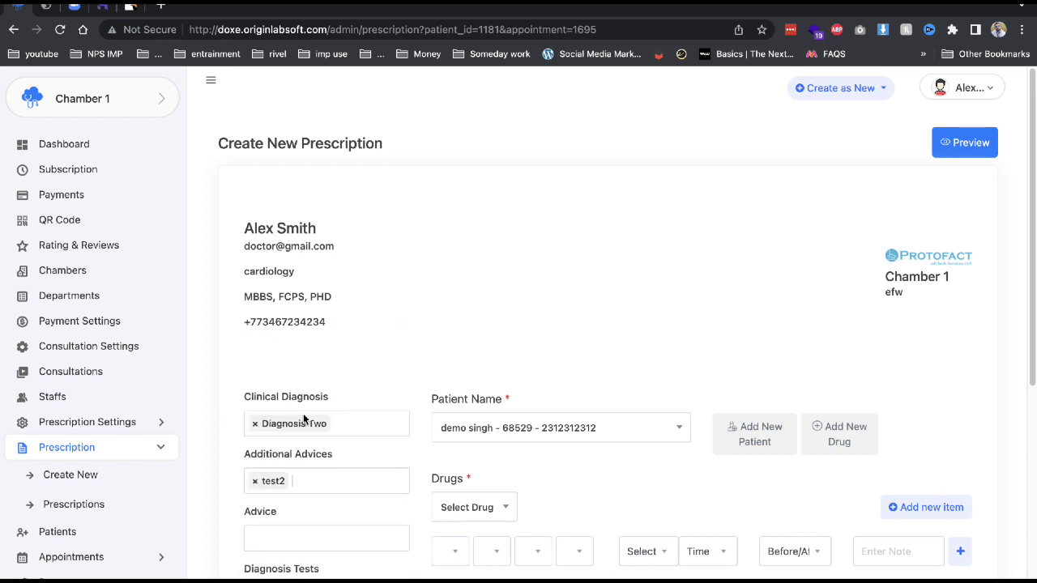
left_click(272, 531)
left_click(284, 498)
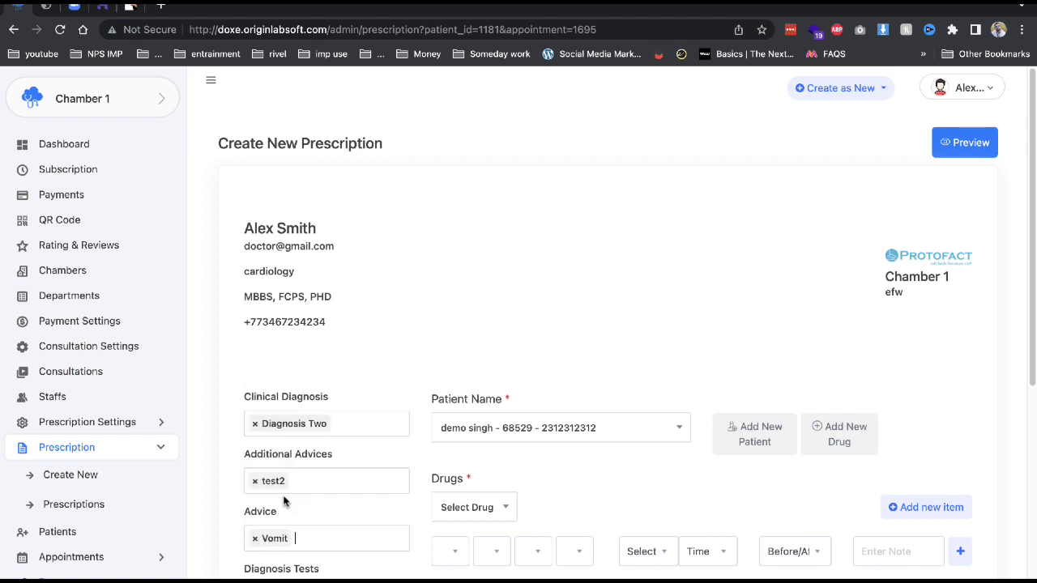
scroll(291, 503, "down", 2)
Prescribe Oftagen Compuestro Unguento, doses 1, 1 and 2, for 5 months after meals.
left_click(474, 390)
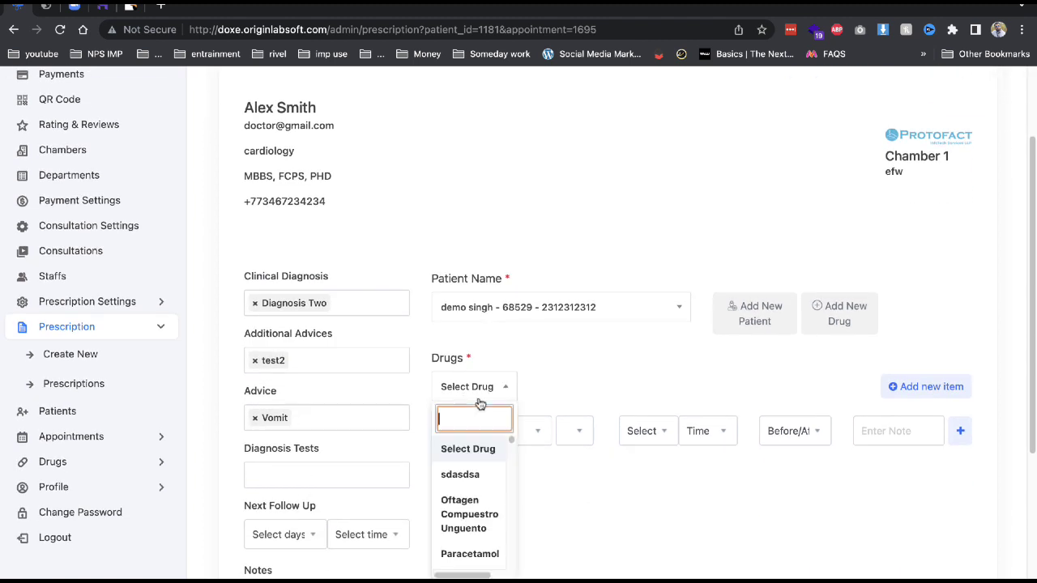
left_click(462, 504)
left_click(445, 429)
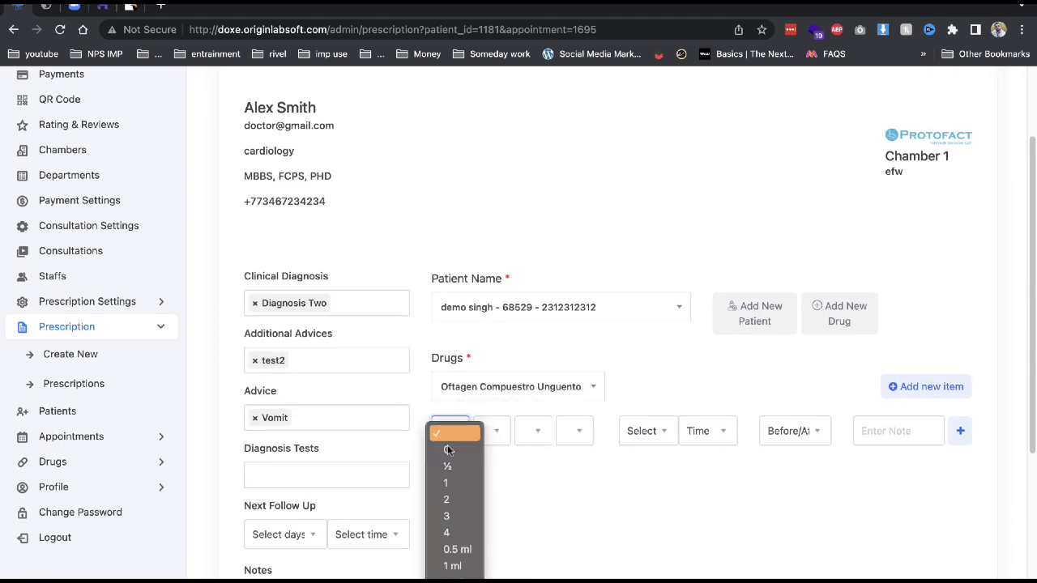
left_click(458, 554)
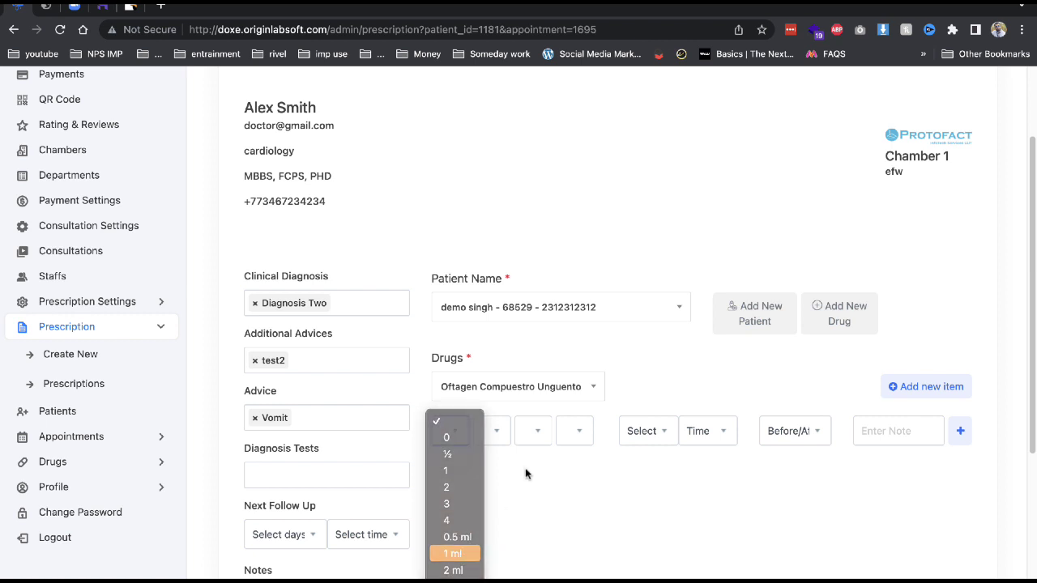
left_click(530, 430)
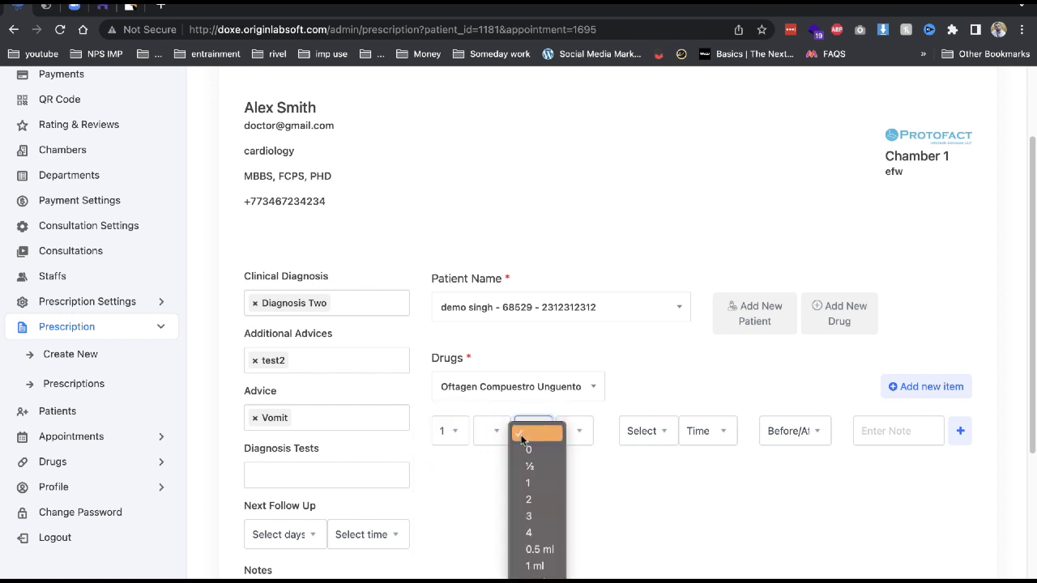
left_click(521, 484)
left_click(575, 430)
left_click(571, 499)
left_click(669, 430)
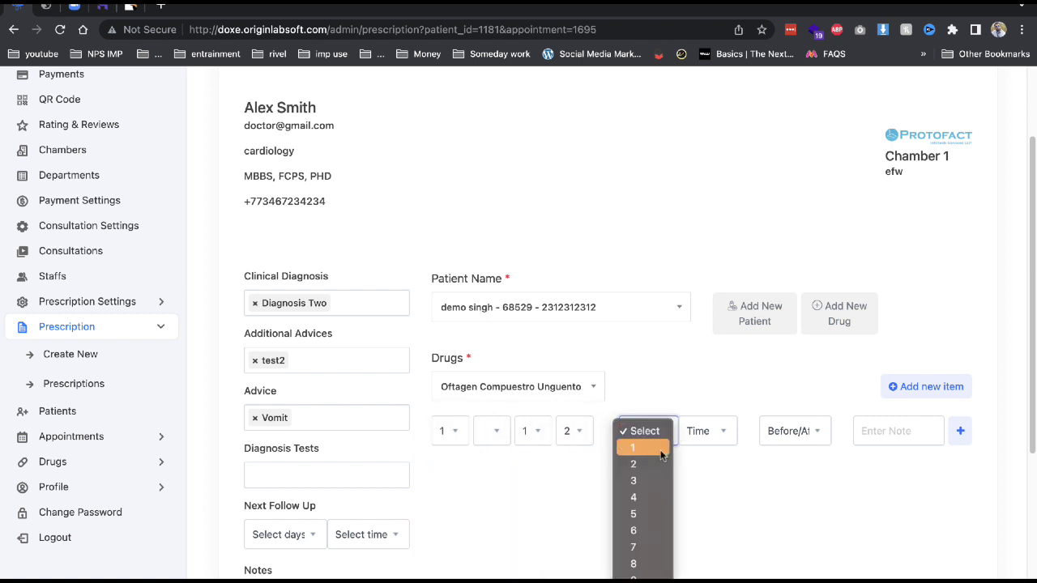
left_click(636, 511)
left_click(705, 431)
left_click(707, 481)
left_click(792, 431)
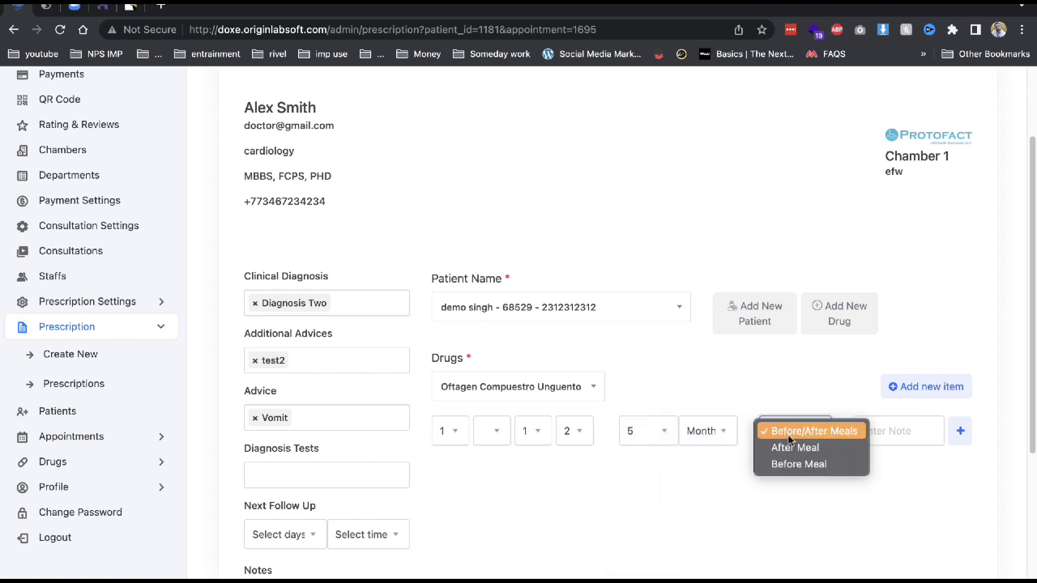
left_click(791, 449)
left_click(910, 433)
left_click(960, 431)
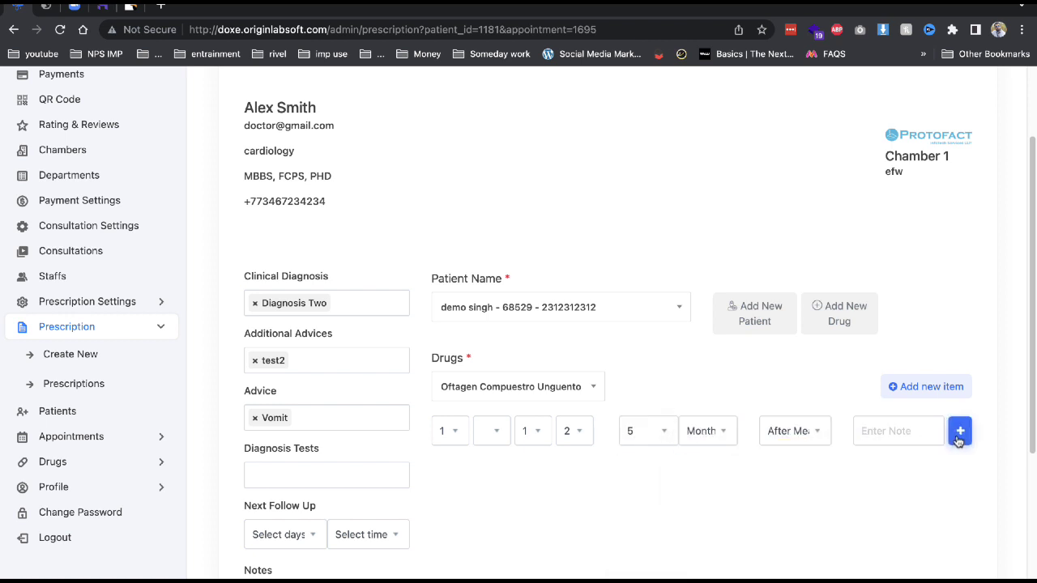
Set the next follow-up to 5 days and preview the prescription.
scroll(697, 356, "down", 1)
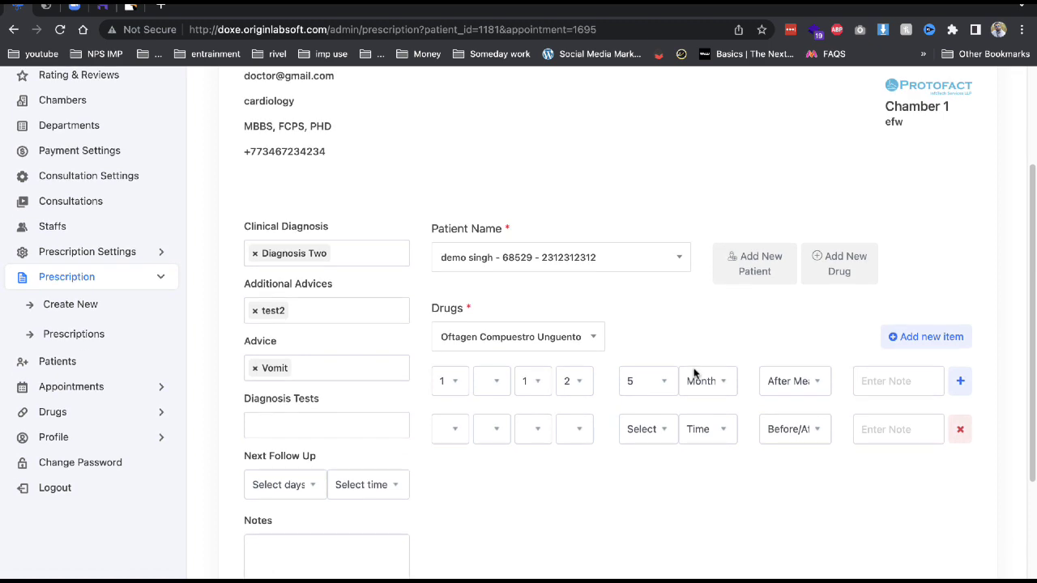
scroll(668, 279, "down", 5)
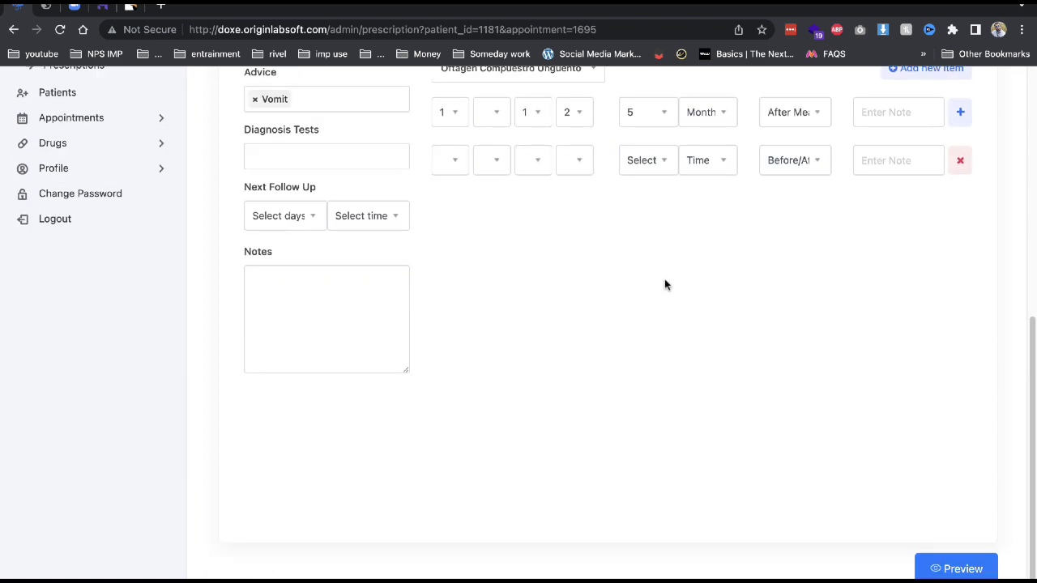
left_click(277, 216)
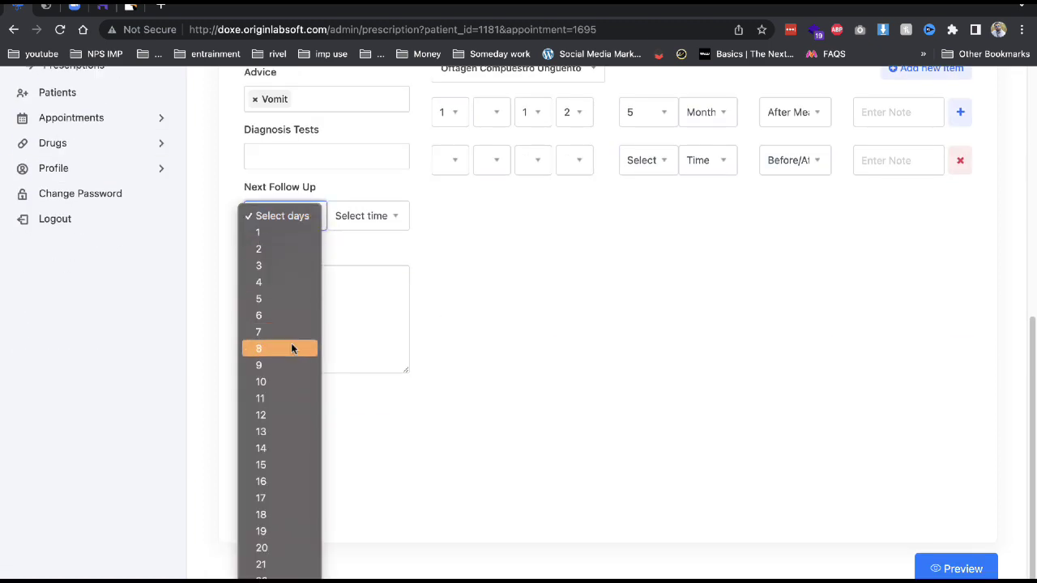
left_click(291, 344)
left_click(317, 220)
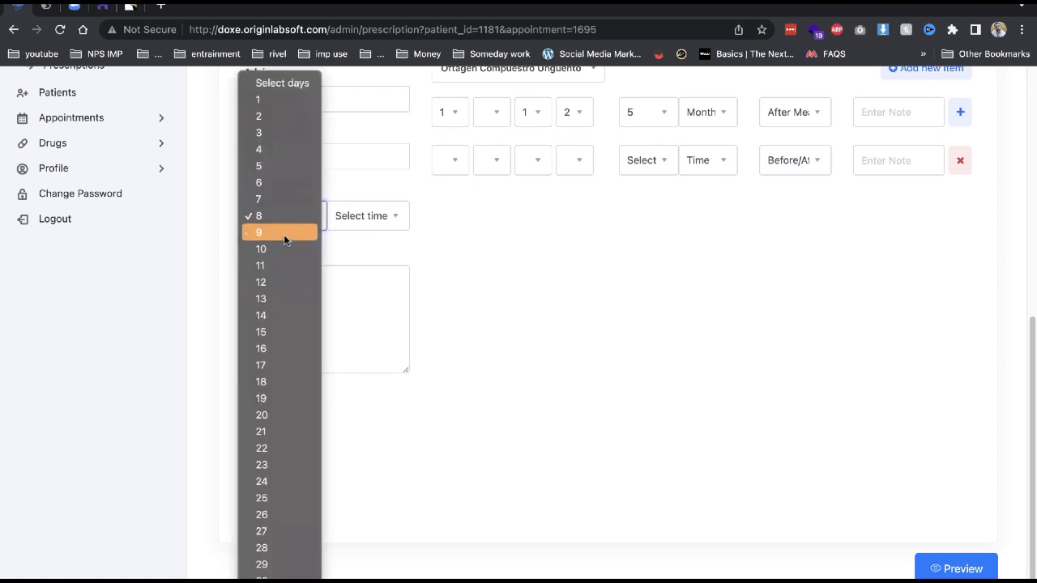
left_click(278, 168)
left_click(957, 569)
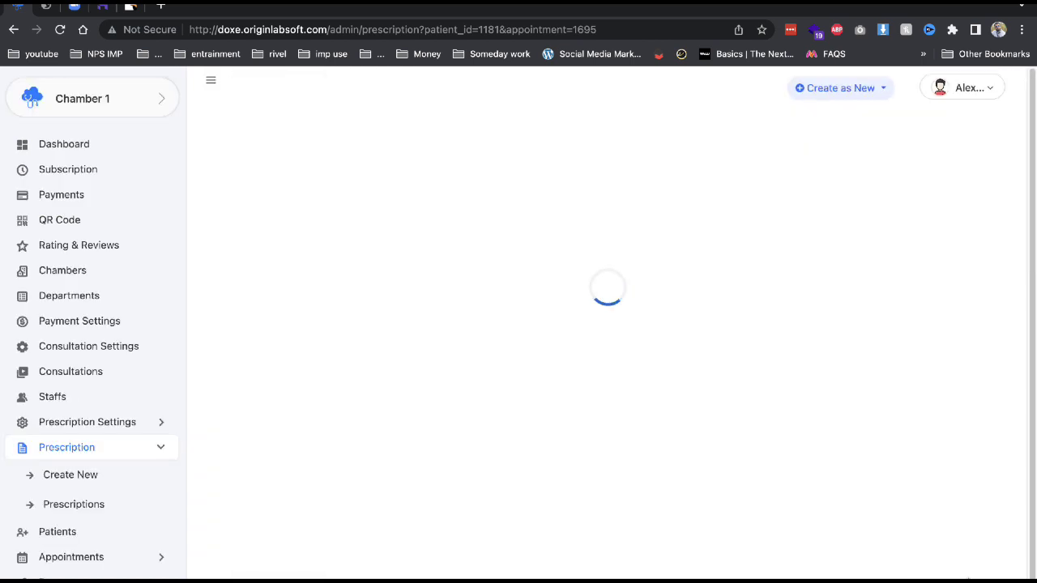
Review the Oftagen medicine lines in the preview, save the prescription, and expand Appointments.
scroll(709, 449, "down", 2)
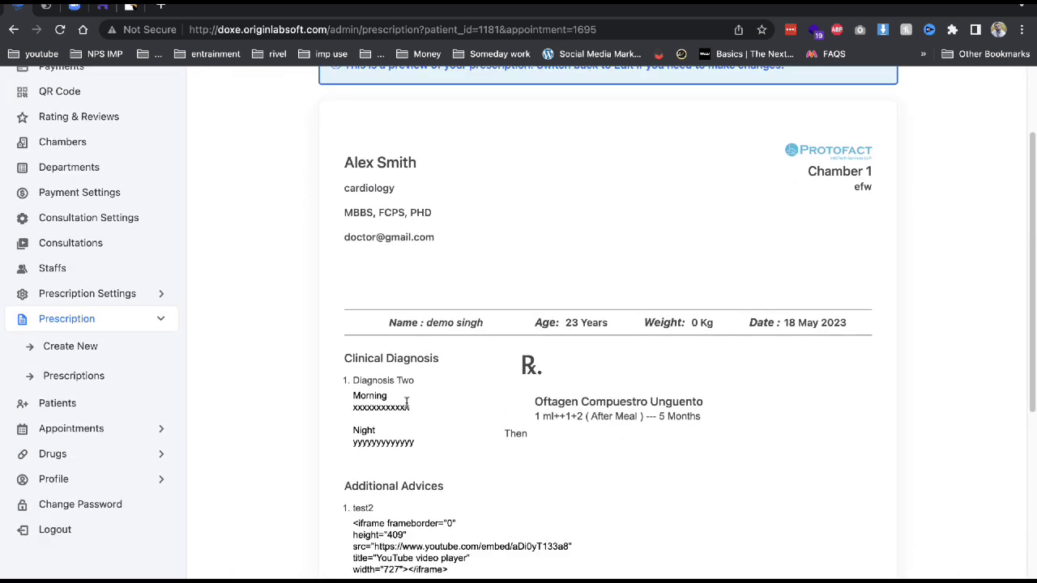
left_click_drag(388, 396, 497, 410)
left_click(569, 414)
left_click_drag(569, 414, 700, 414)
scroll(493, 389, "down", 2)
left_click_drag(462, 202, 861, 208)
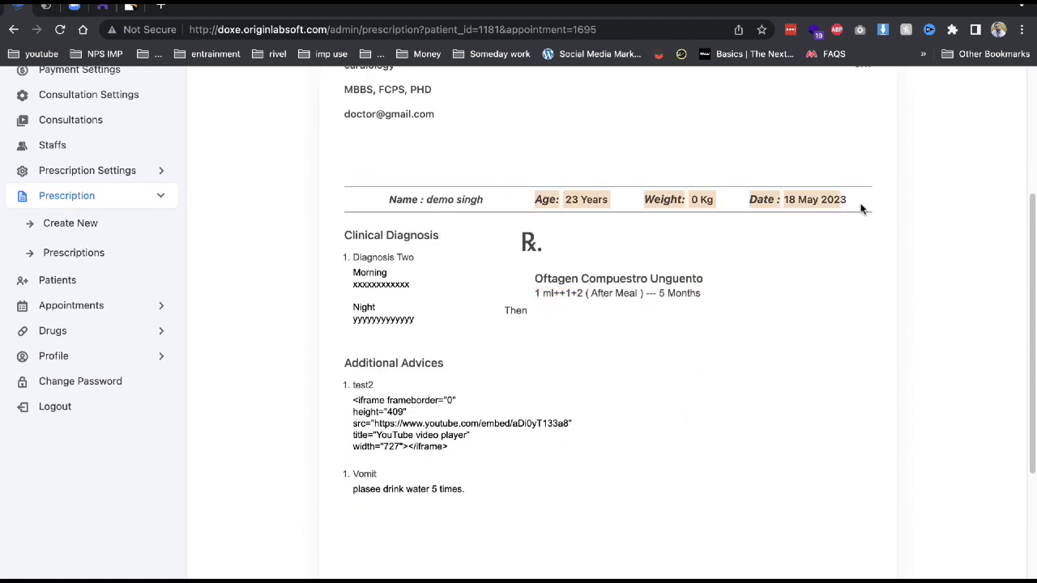
scroll(818, 295, "up", 3)
left_click(781, 119)
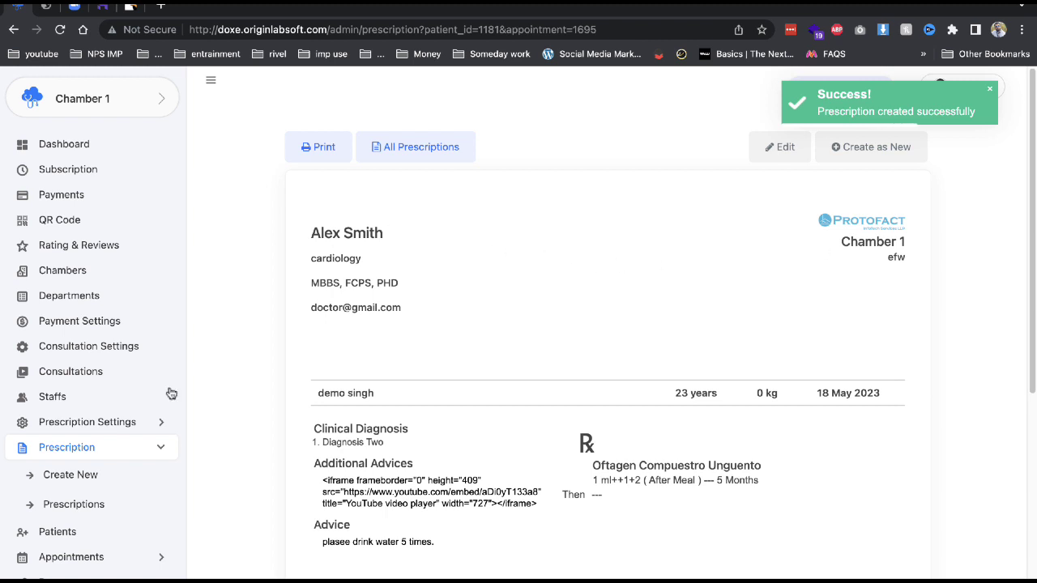
left_click(72, 569)
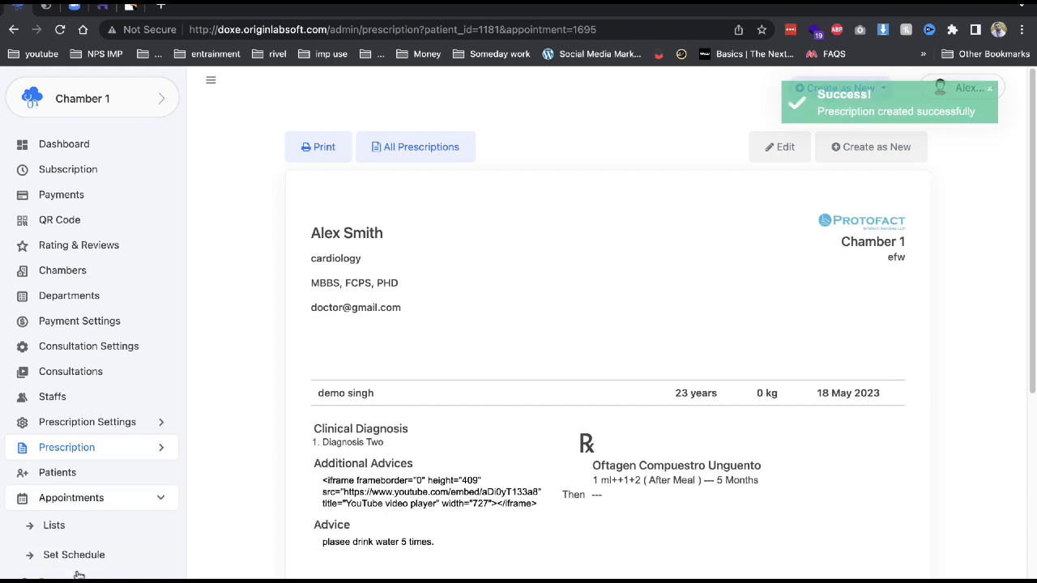
scroll(440, 262, "down", 1)
scroll(862, 202, "up", 1)
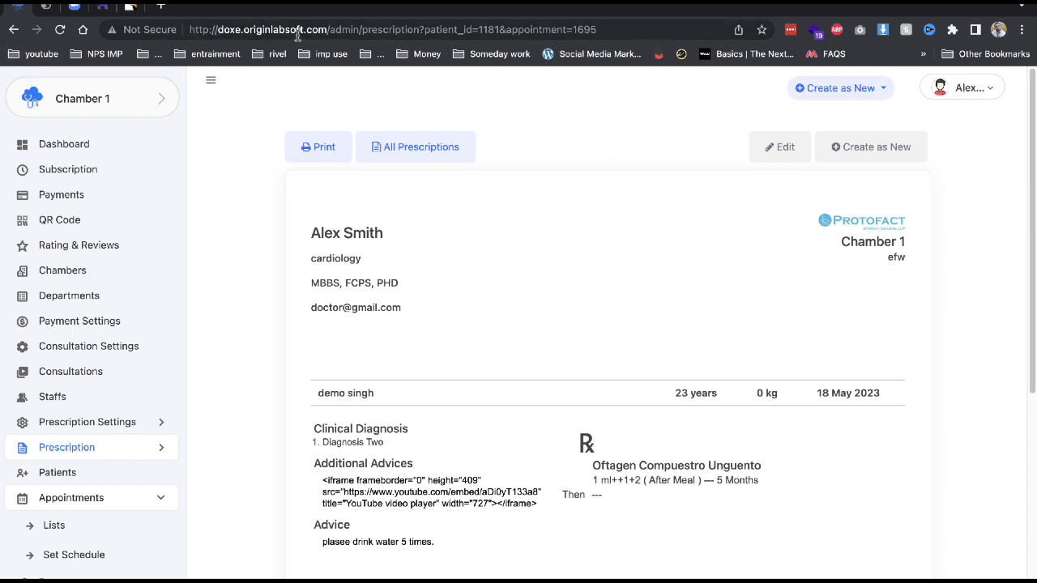
Load the Doxe website home page in a new incognito window.
left_click(999, 89)
left_click(1022, 30)
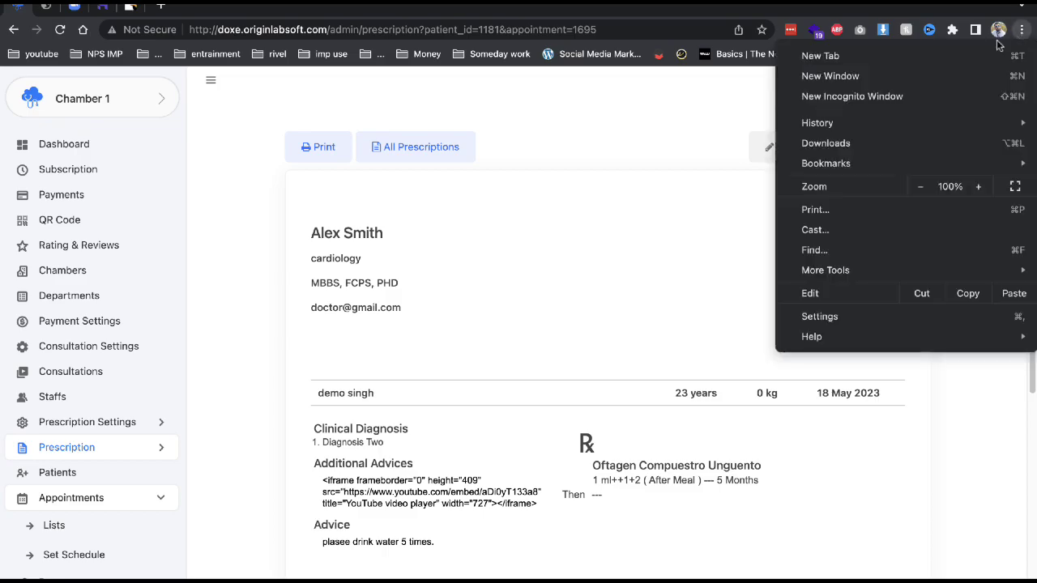
left_click(899, 94)
type("http://doxe.originlabsoft.com/")
key("Return")
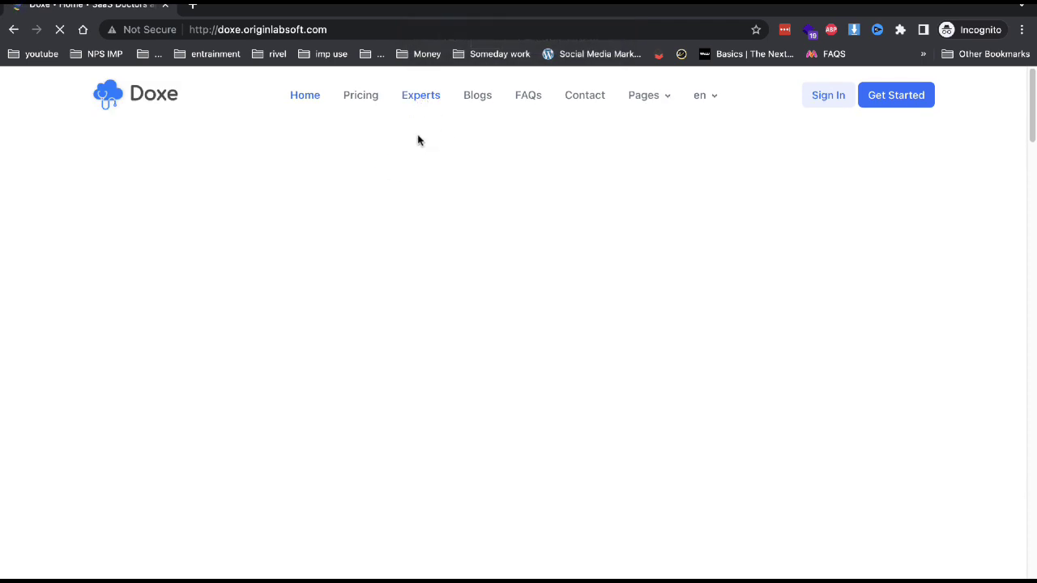
Browse the Experts page down to the cardiology doctor's profile and booking form.
left_click(407, 98)
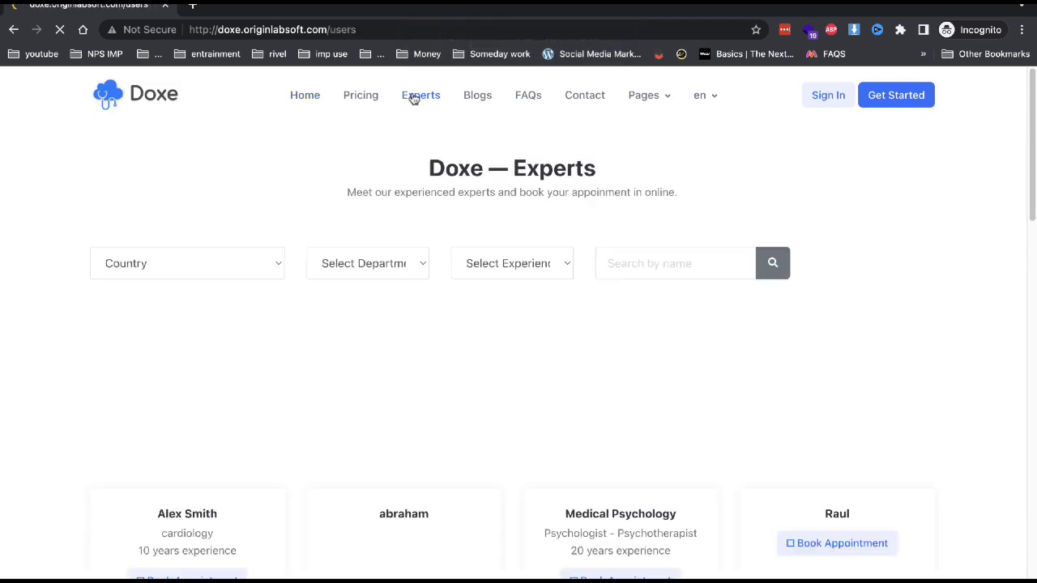
left_click(210, 261)
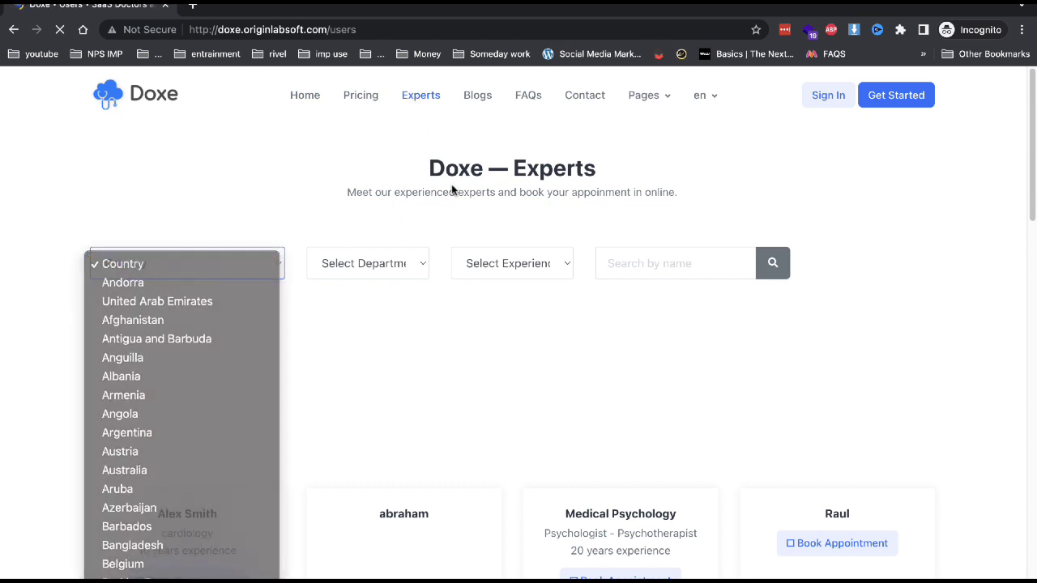
scroll(273, 491, "down", 4)
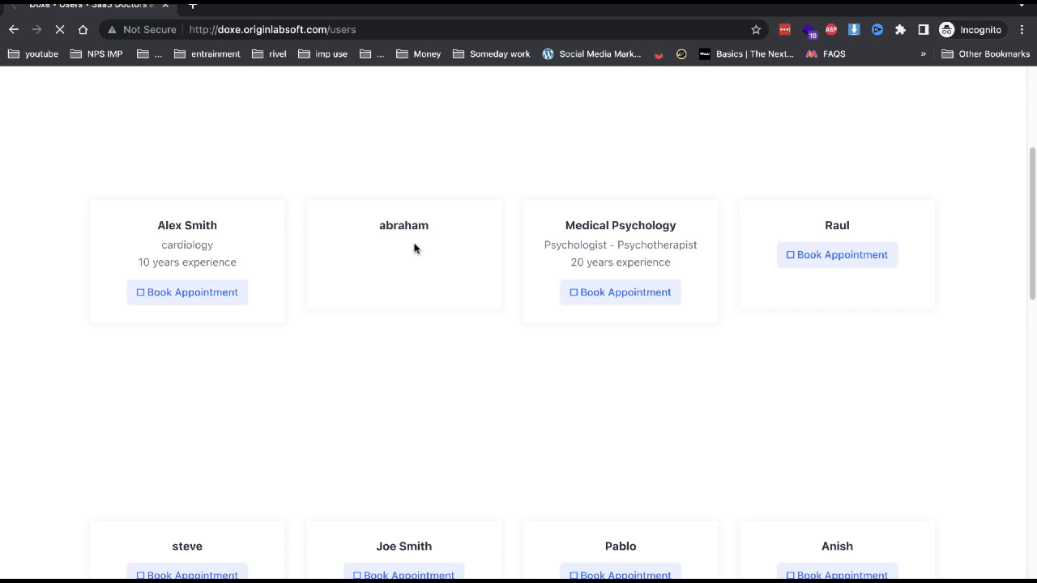
scroll(451, 338, "down", 5)
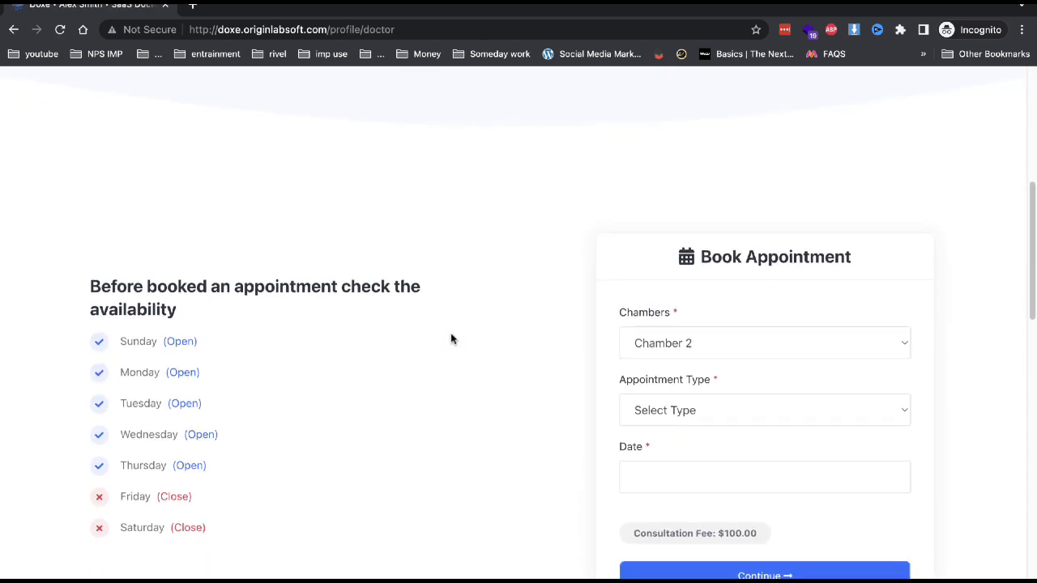
Choose Chamber 1, Online Consultation, 21 May 2023 and the 12:00–12:30 AM slot, then continue.
scroll(451, 338, "down", 2)
left_click(703, 250)
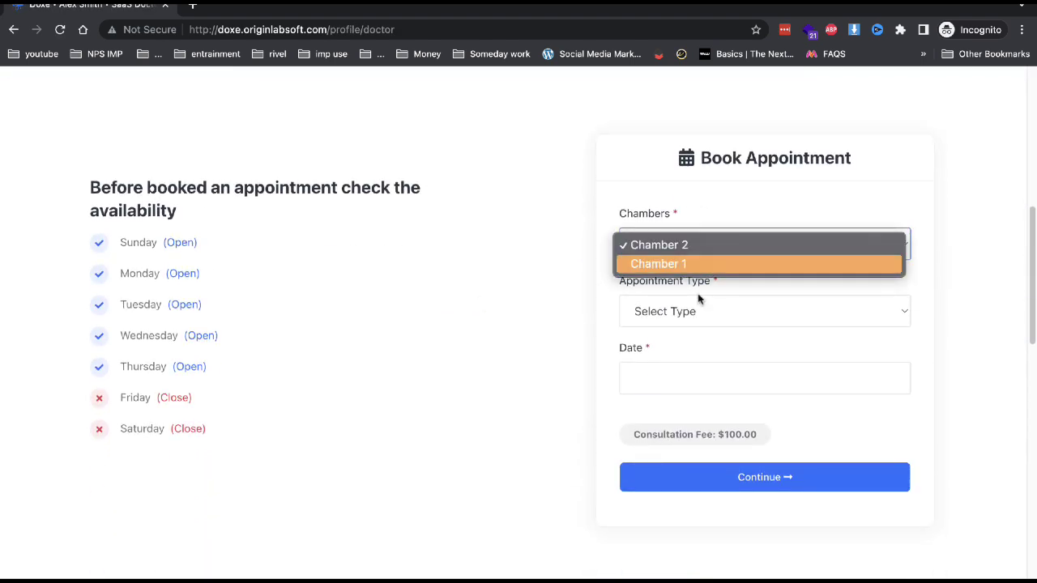
key("Return")
left_click(692, 326)
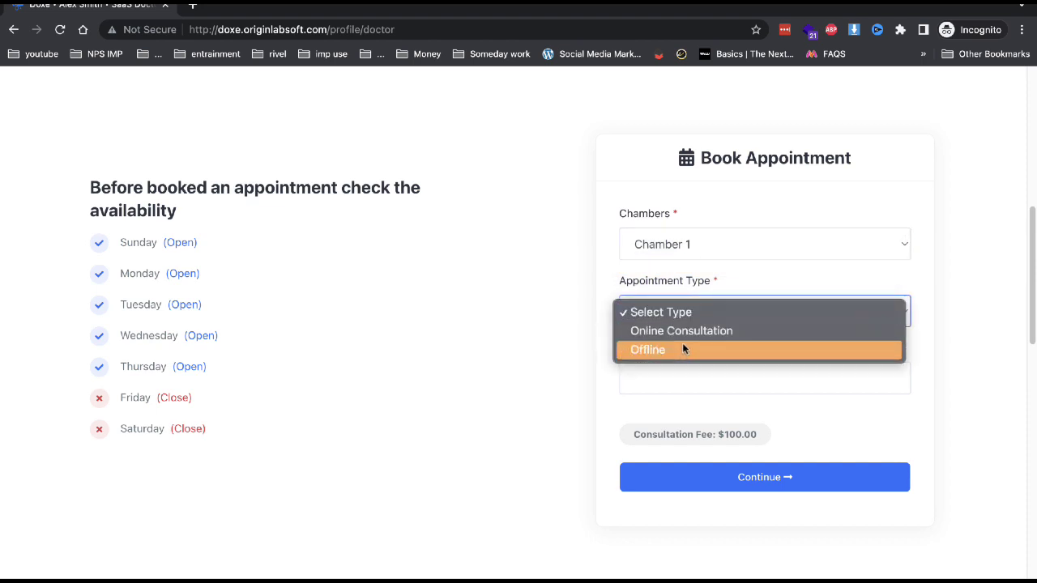
left_click(683, 331)
left_click(660, 375)
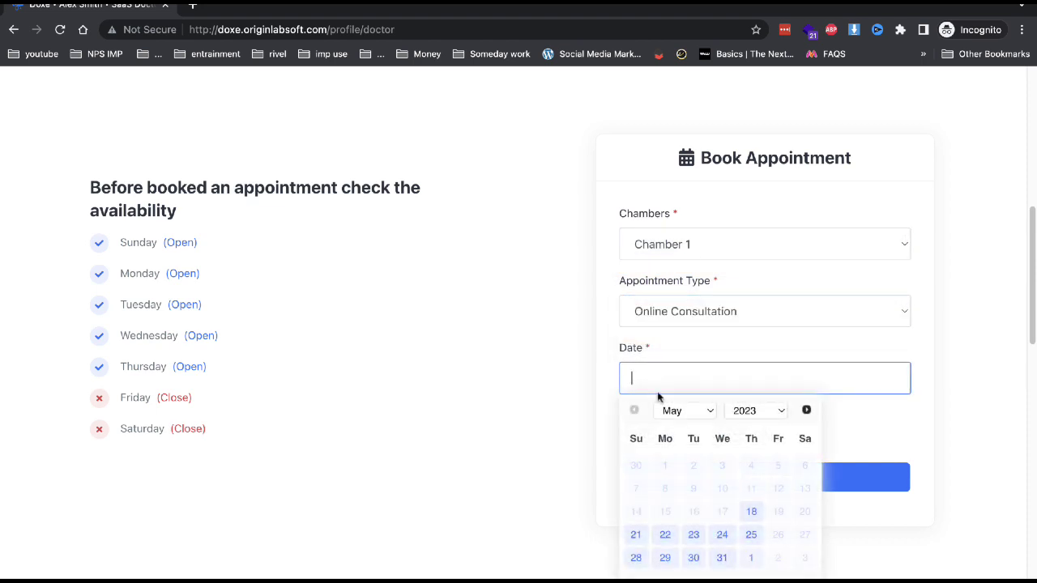
left_click(635, 535)
left_click(710, 450)
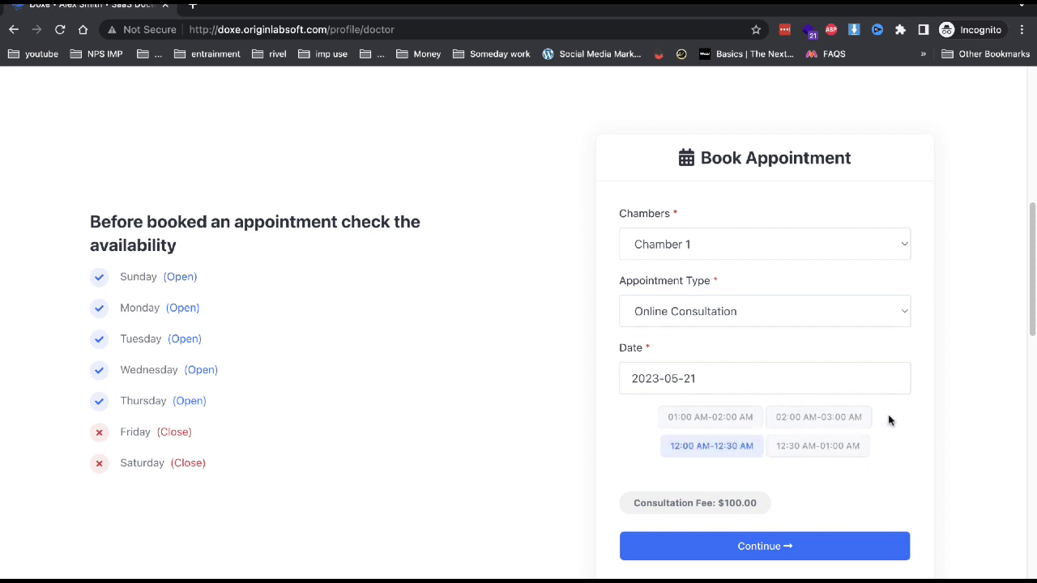
left_click(749, 441)
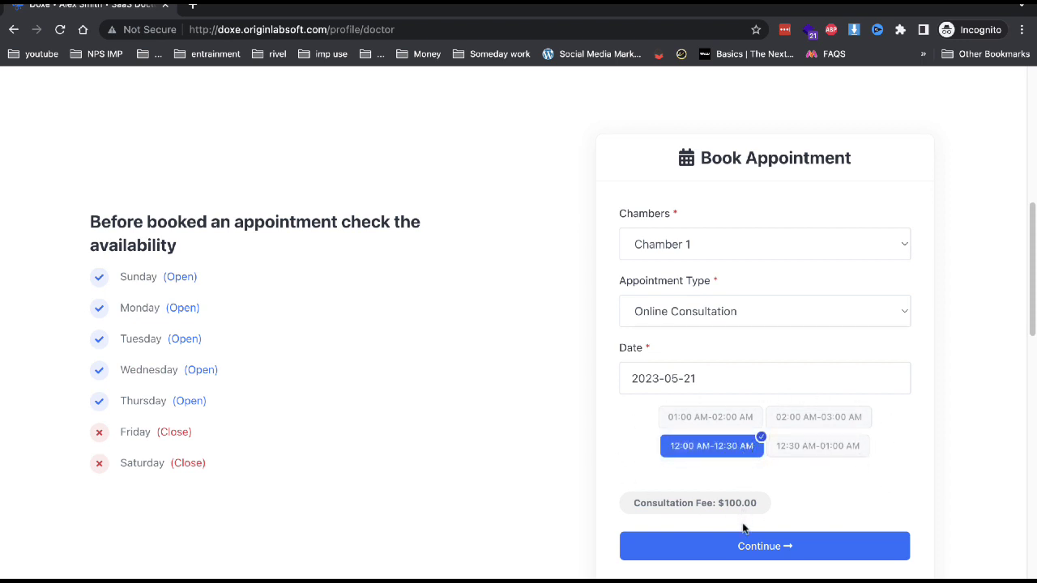
left_click(752, 546)
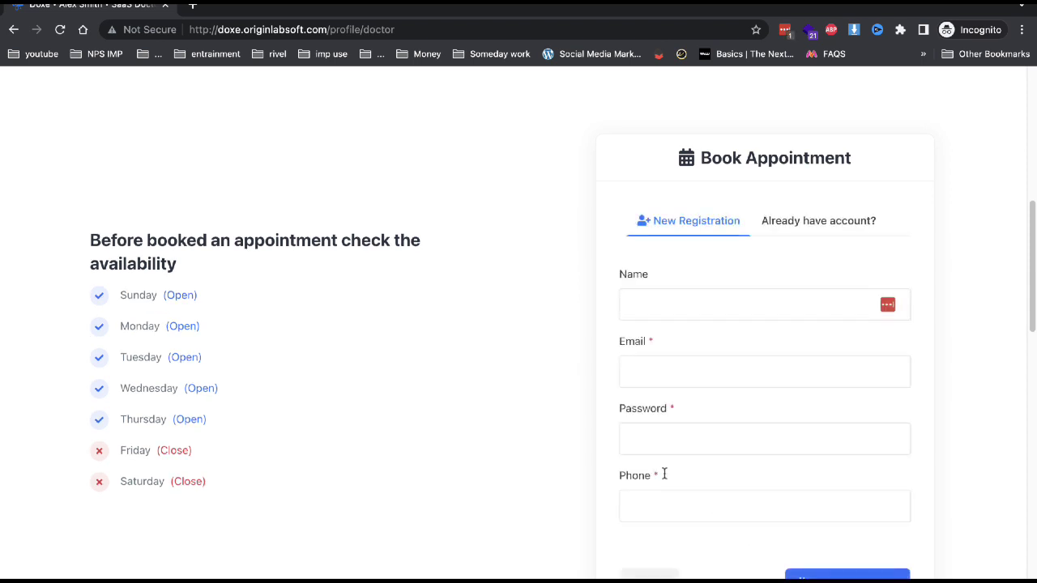
Register a new patient with name, e-mail and phone number, and submit the booking.
left_click(701, 302)
type("demo 4")
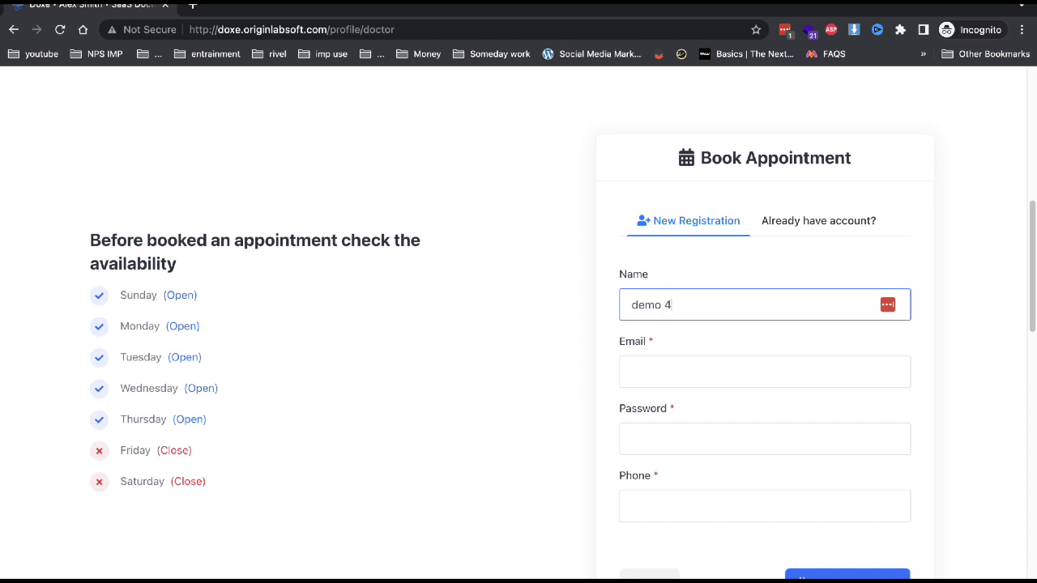
left_click(764, 371)
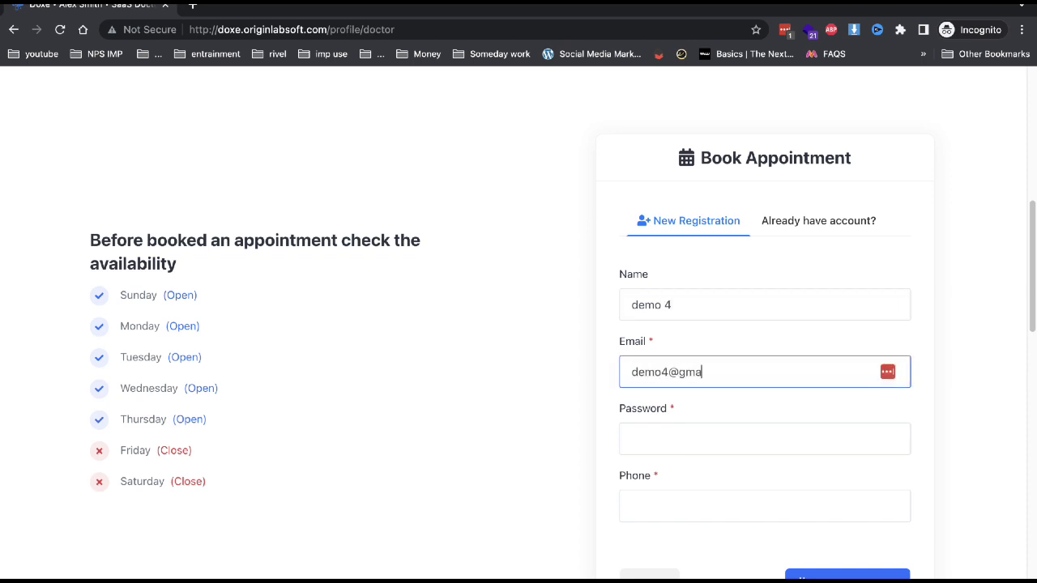
key("Tab")
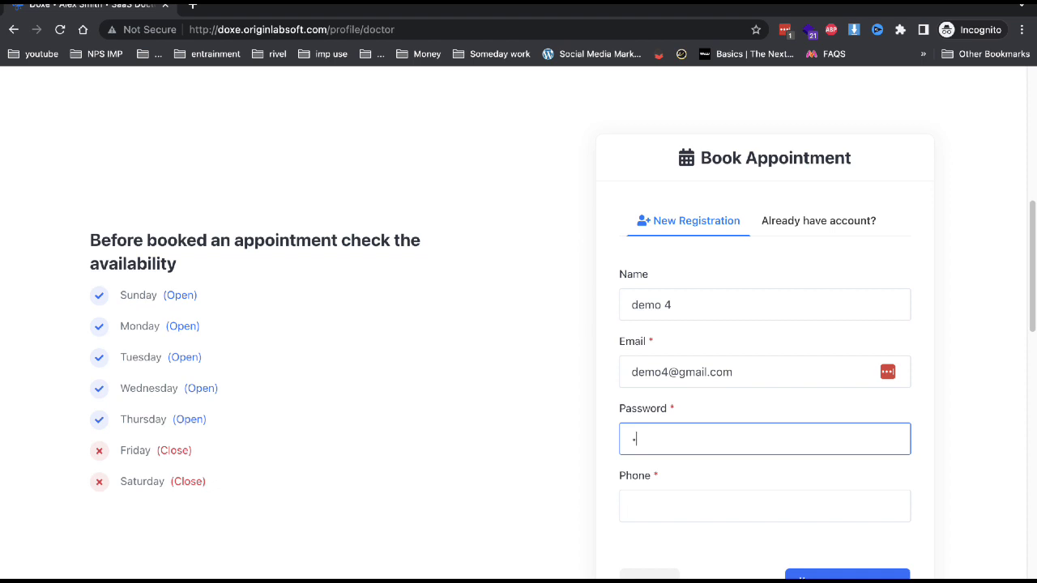
key("Tab")
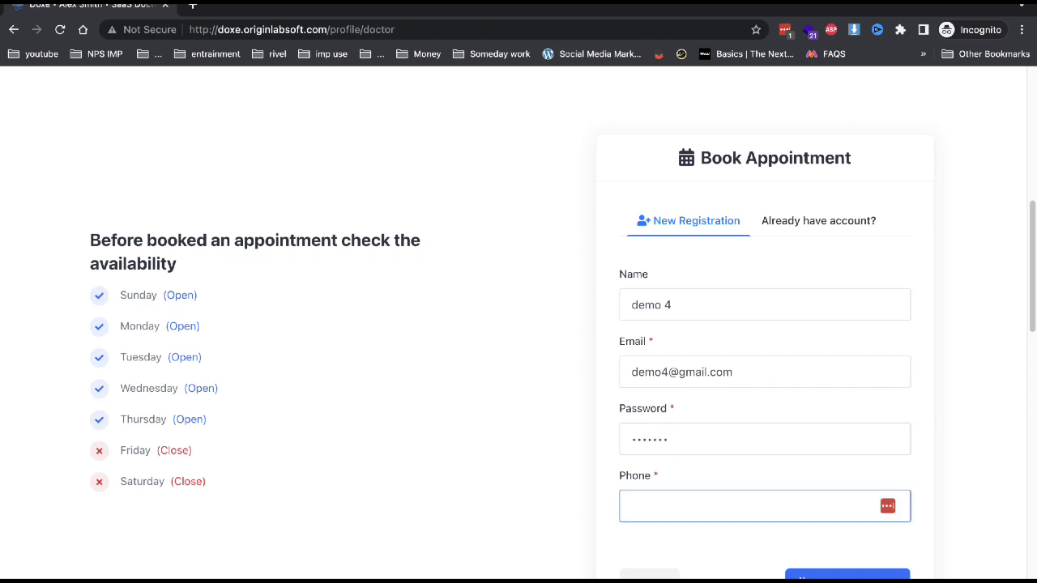
type("123123123")
left_click(844, 576)
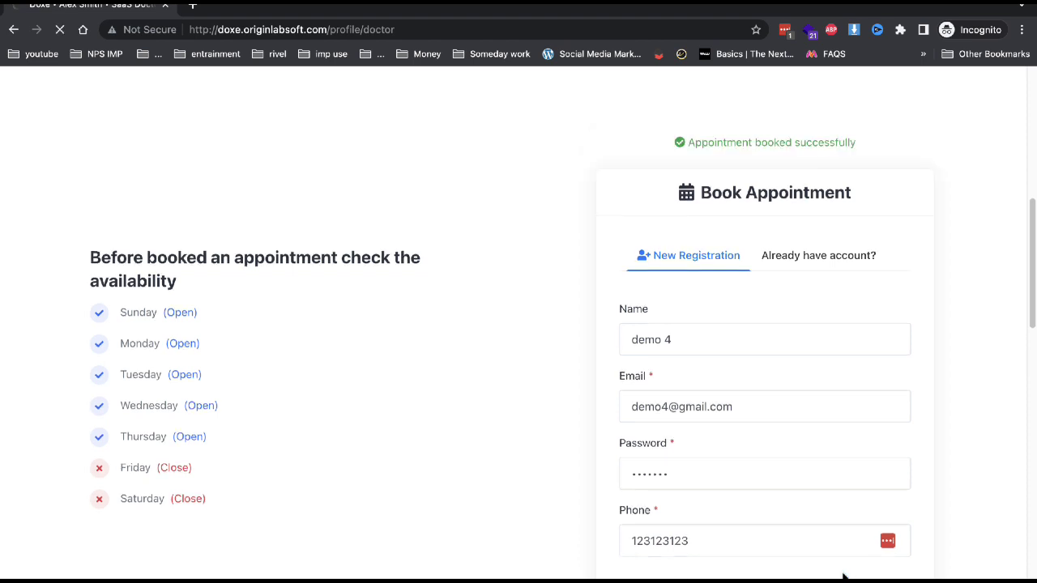
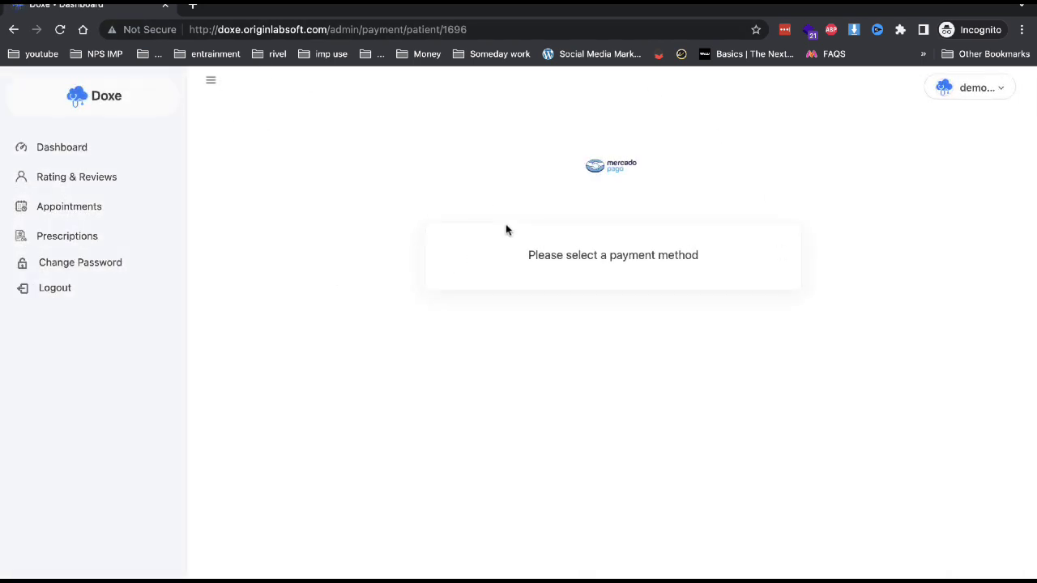
Try paying online with Mercado Pago, then back out of its login page to Doxe.
left_click(622, 163)
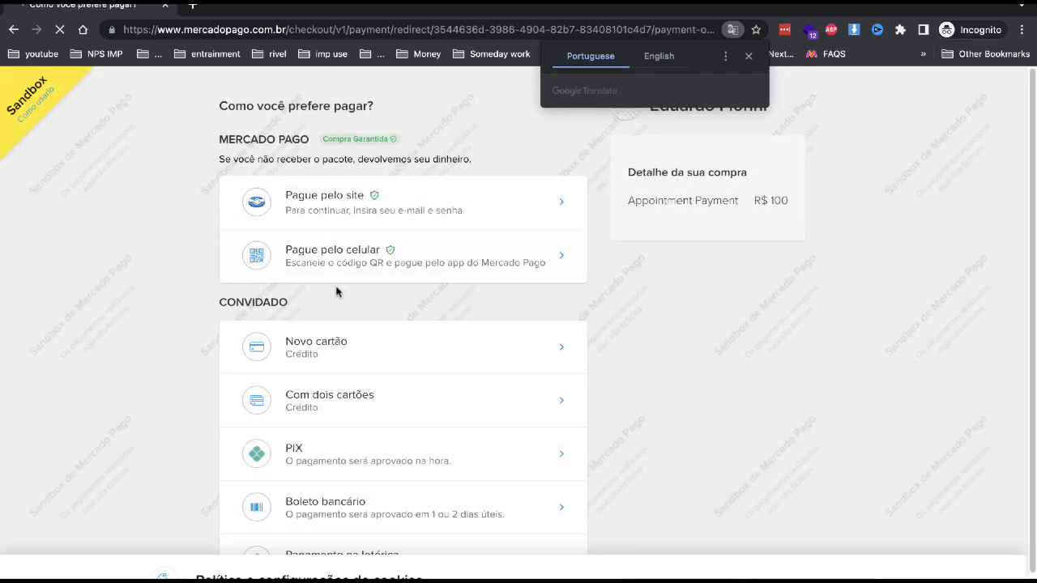
left_click(448, 215)
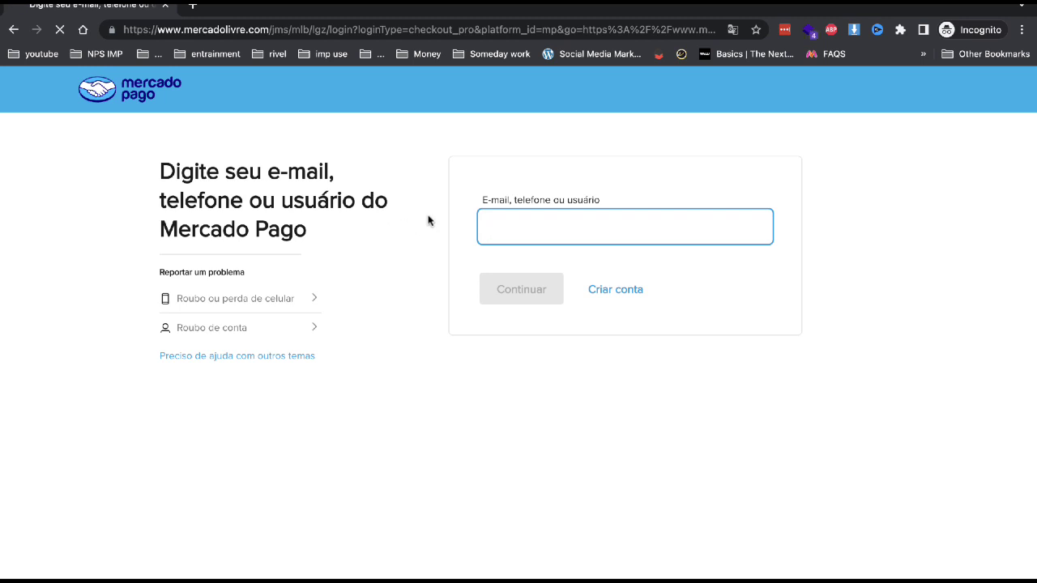
left_click(13, 30)
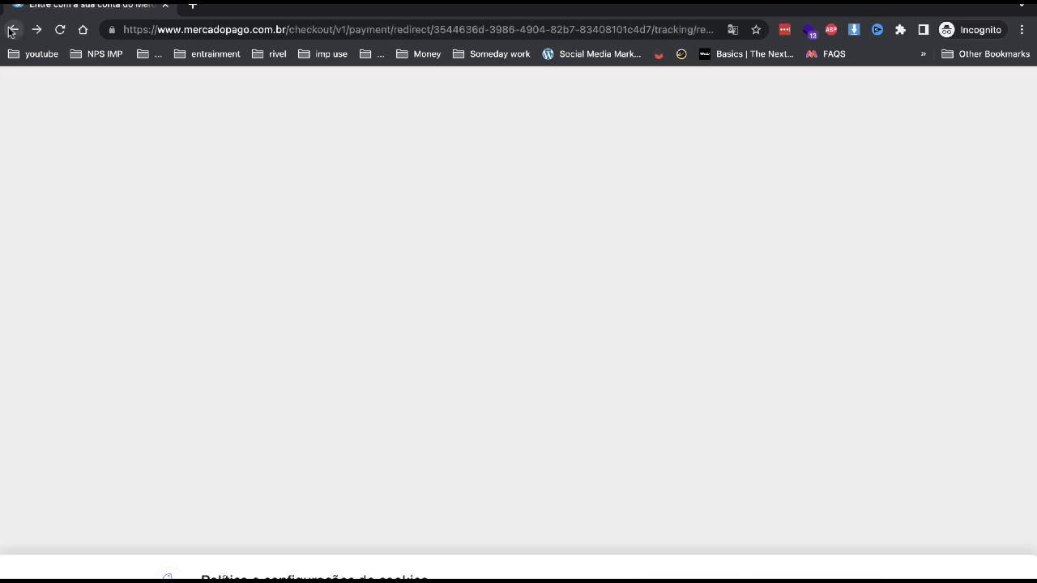
left_click(12, 30)
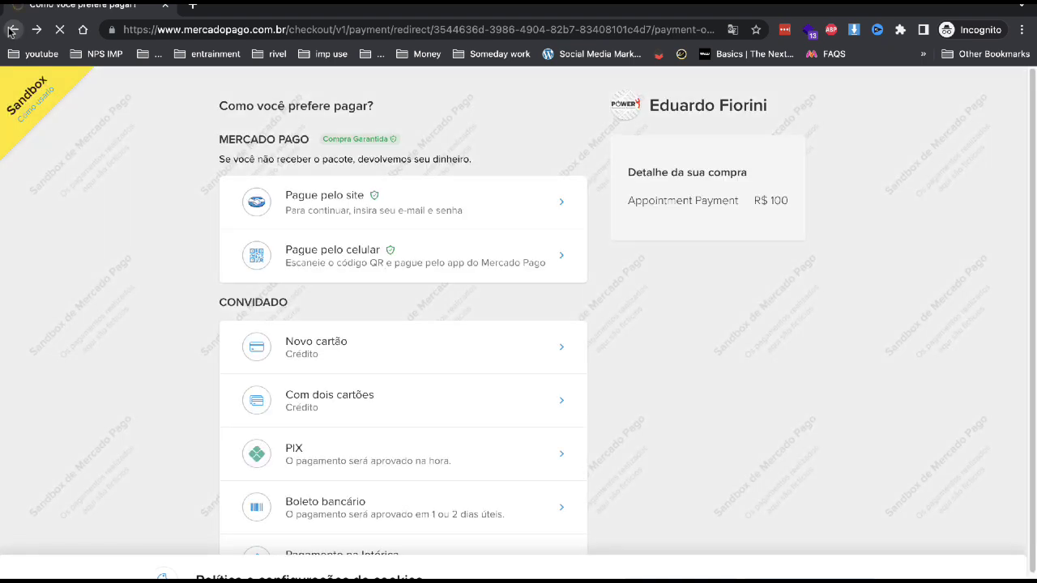
left_click(12, 30)
right_click(12, 30)
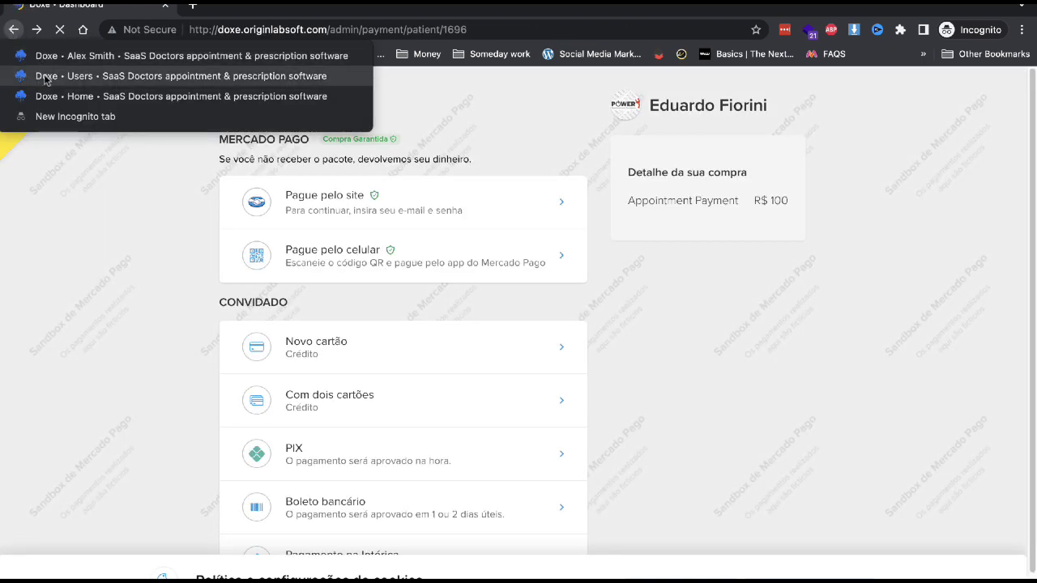
left_click(244, 121)
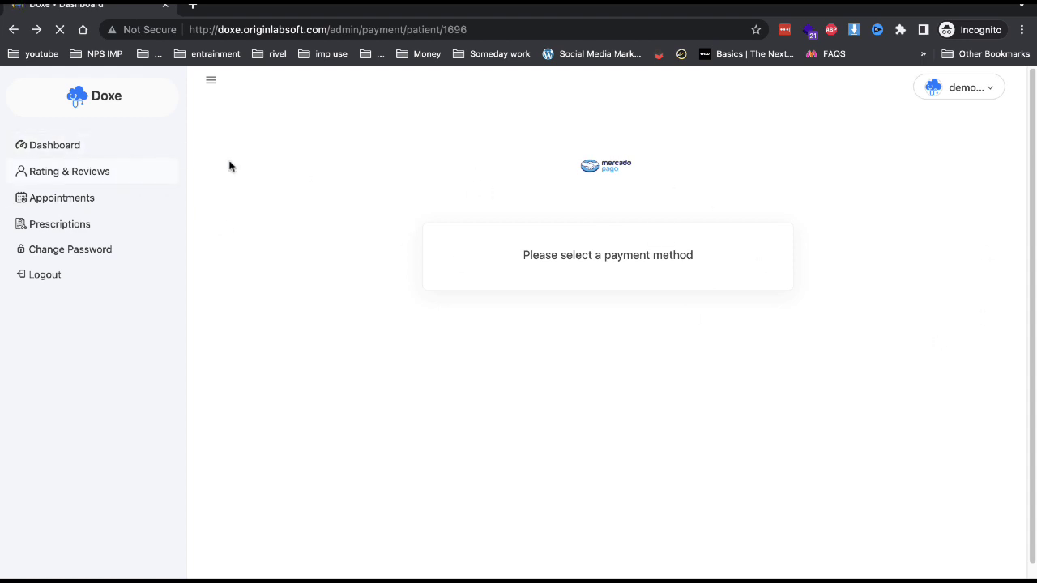
Check the pending $100.00 appointment for 21 May 2023, then view the empty Prescriptions list.
left_click(111, 196)
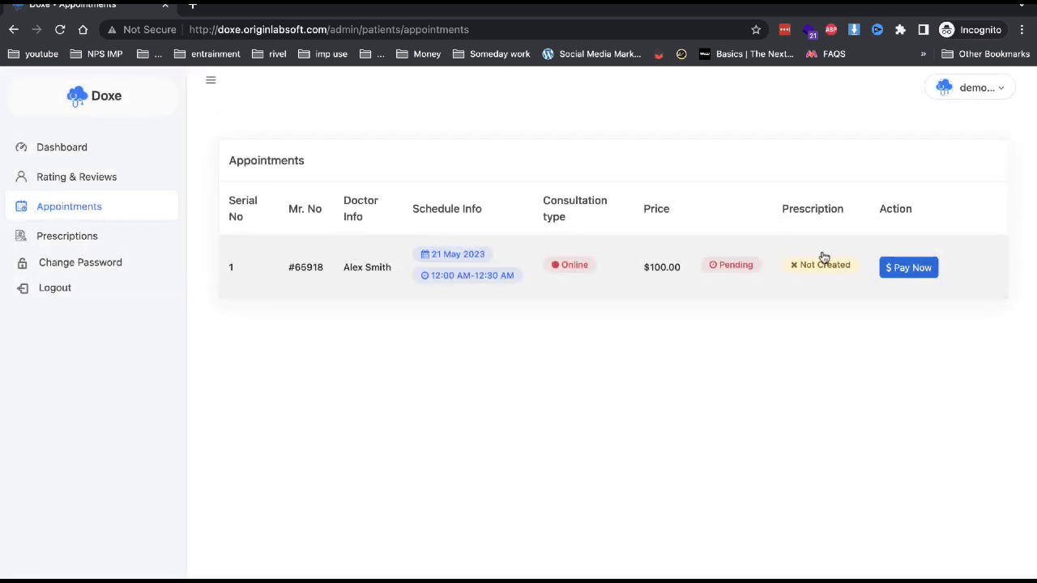
mouse_move(800, 266)
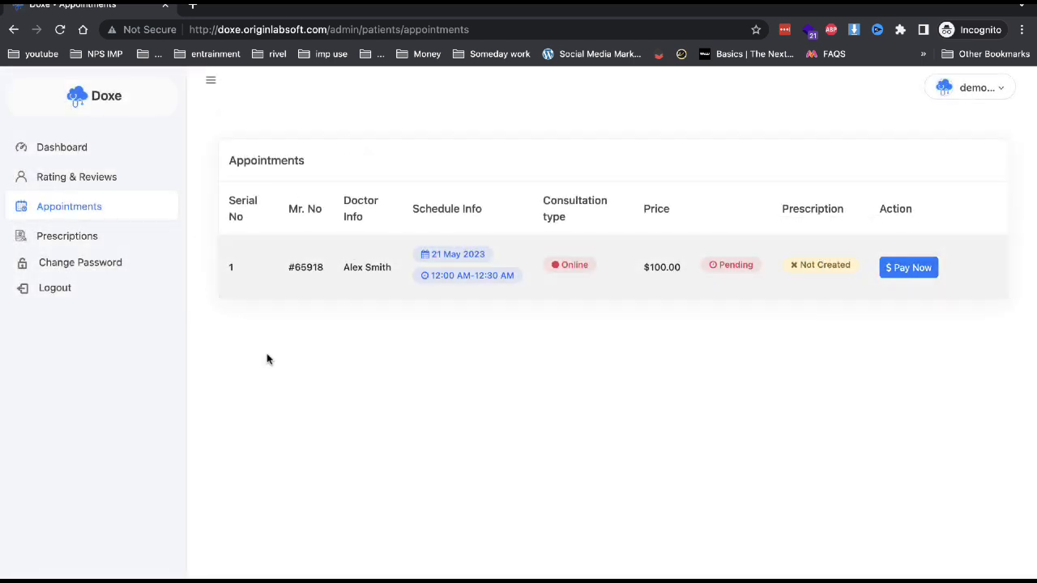
left_click(52, 239)
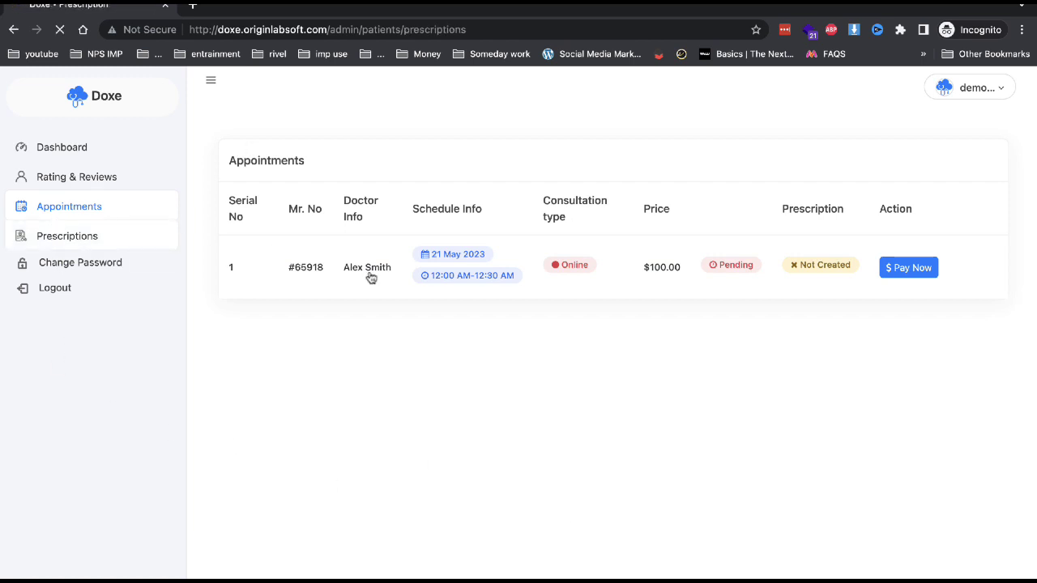